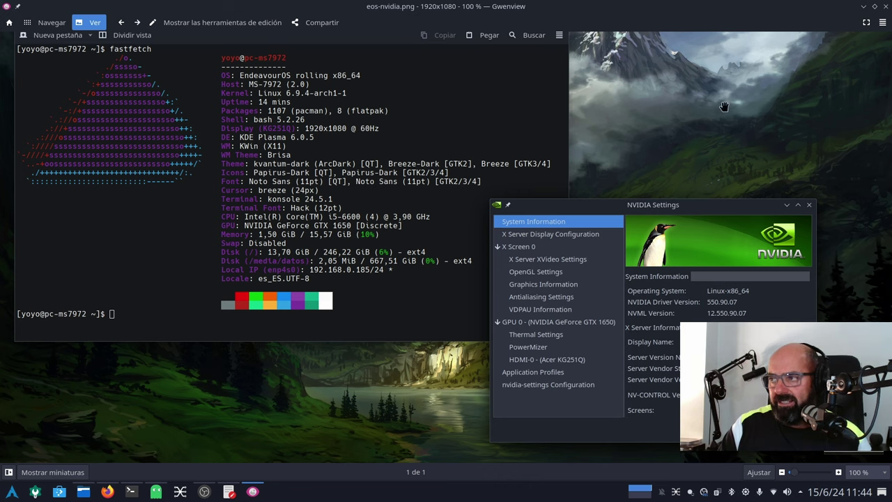
# - Close the eos-nvidia.png screenshot viewer and the Capturas de pantalla folder window
pyautogui.click(886, 8)
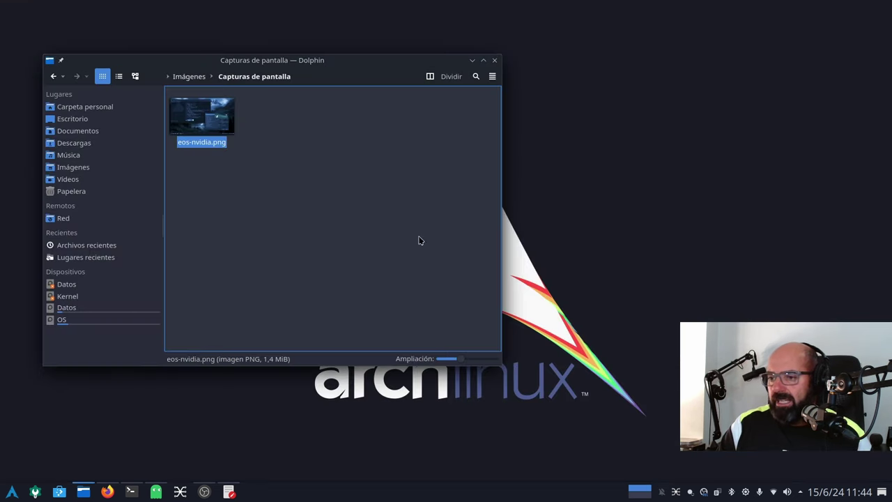
pyautogui.click(337, 228)
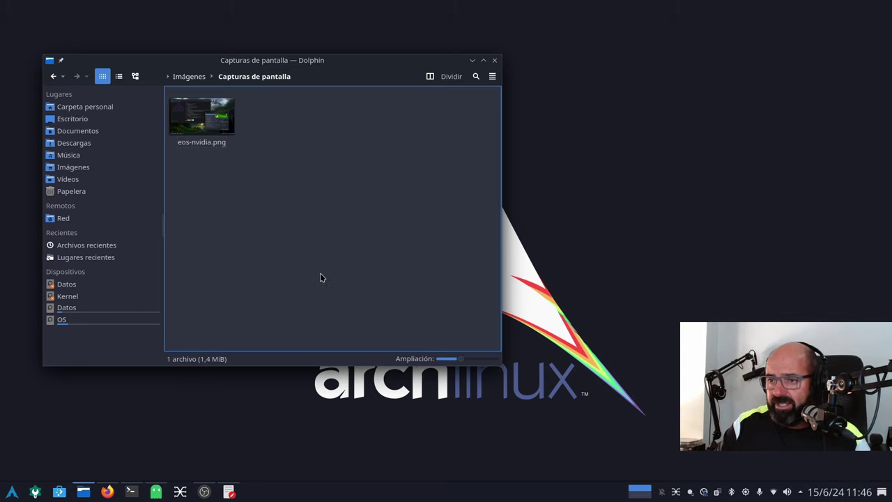
pyautogui.click(494, 60)
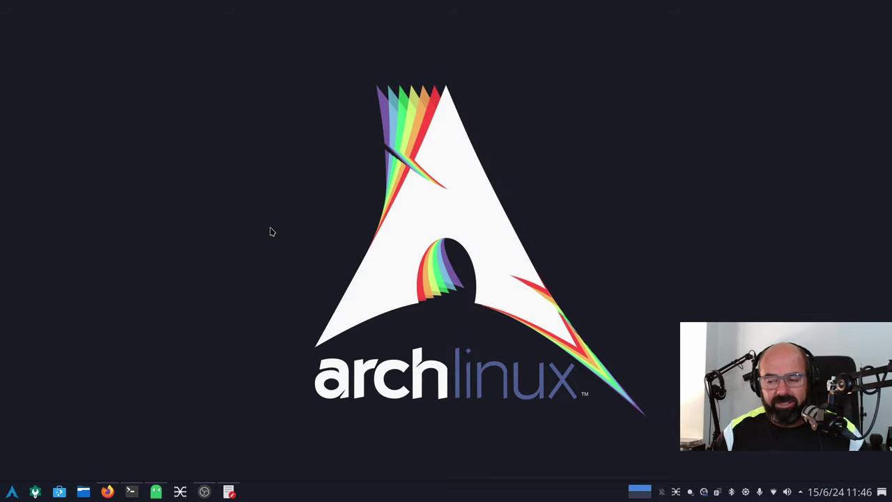
# - Switch to the 10-pasos-eos-plasma notes in KWrite and highlight the text of item 3 about changing the artwork
pyautogui.click(229, 492)
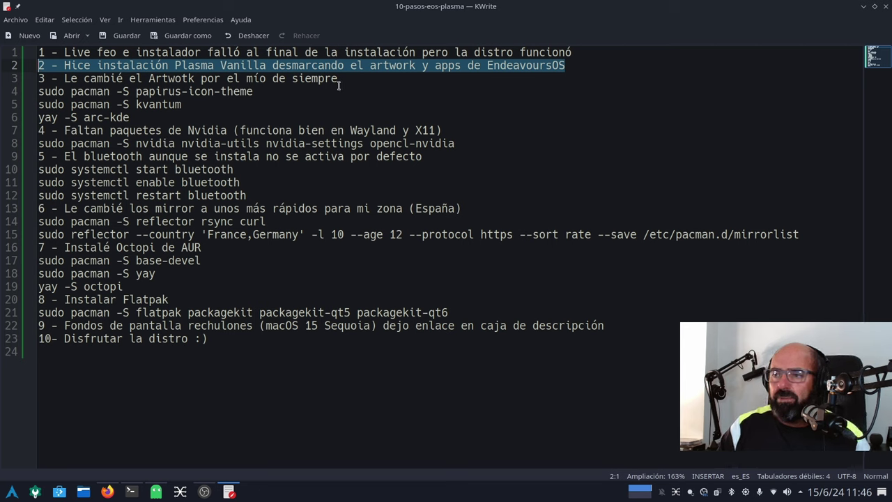
pyautogui.moveTo(339, 84); pyautogui.dragTo(64, 79)
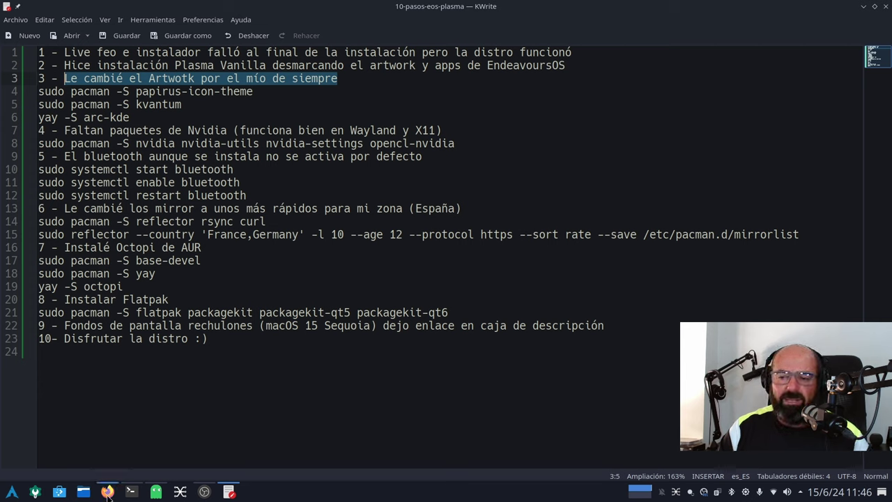
pyautogui.moveTo(104, 494)
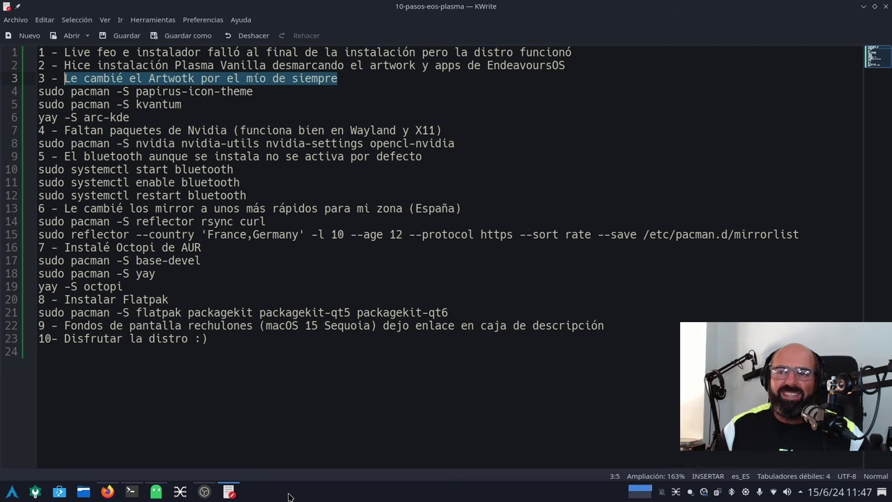
pyautogui.click(212, 110)
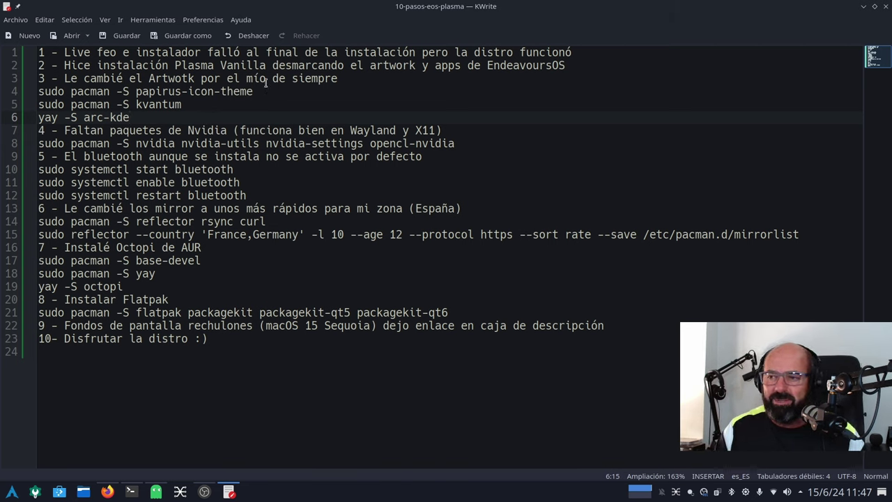
# - Highlight in turn the papirus-icon-theme, kvantum and arc-kde install commands under item 3, plus the yay install command under item 7
pyautogui.moveTo(253, 92); pyautogui.dragTo(39, 92)
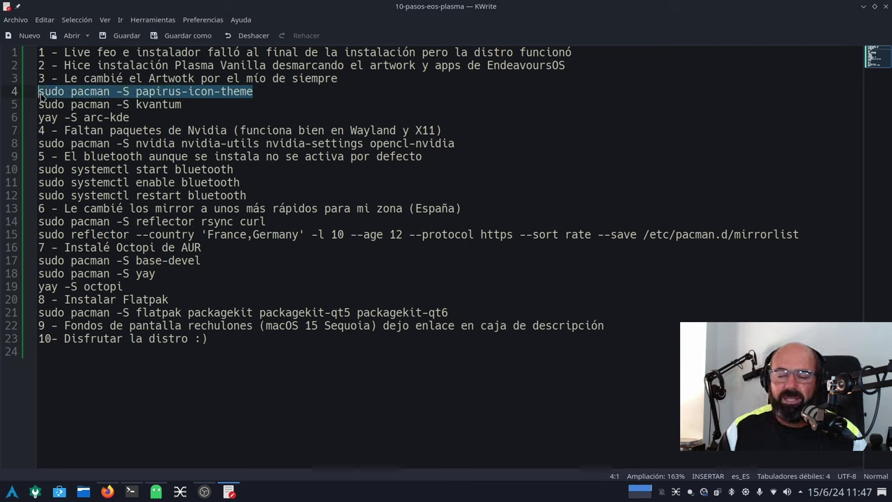
pyautogui.click(245, 105)
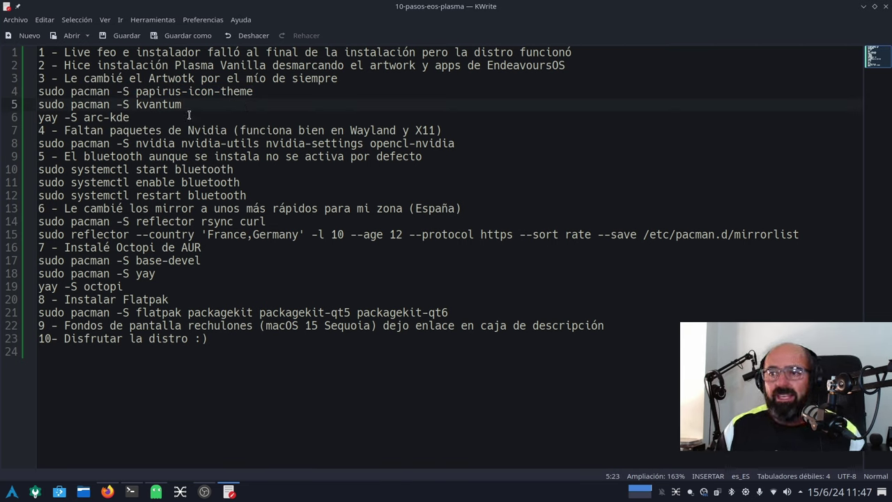
pyautogui.moveTo(184, 106); pyautogui.dragTo(38, 104)
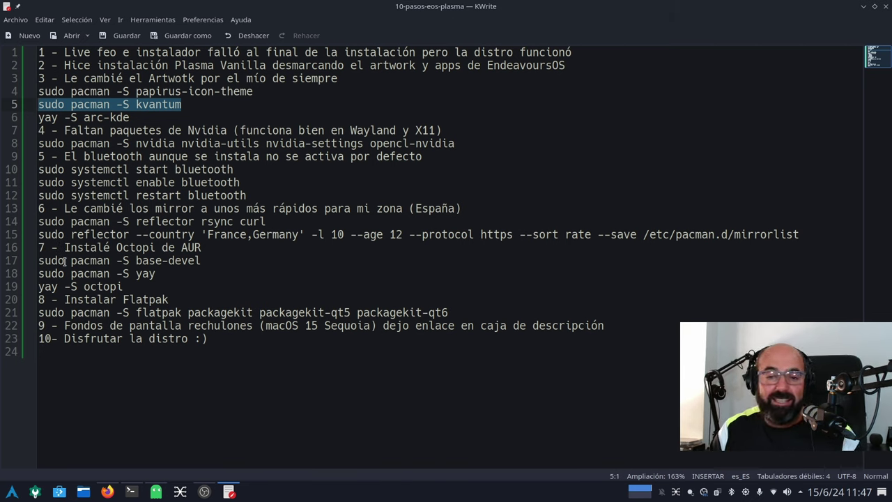
pyautogui.moveTo(140, 119); pyautogui.dragTo(30, 121)
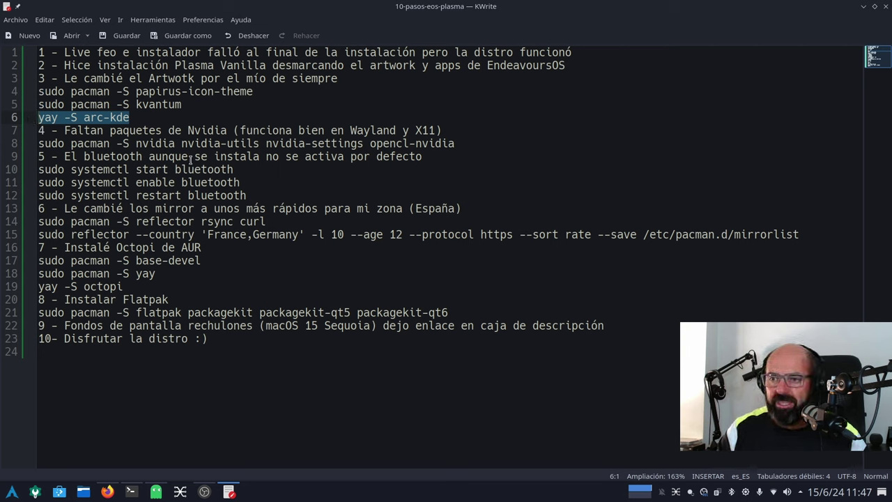
pyautogui.click(150, 120)
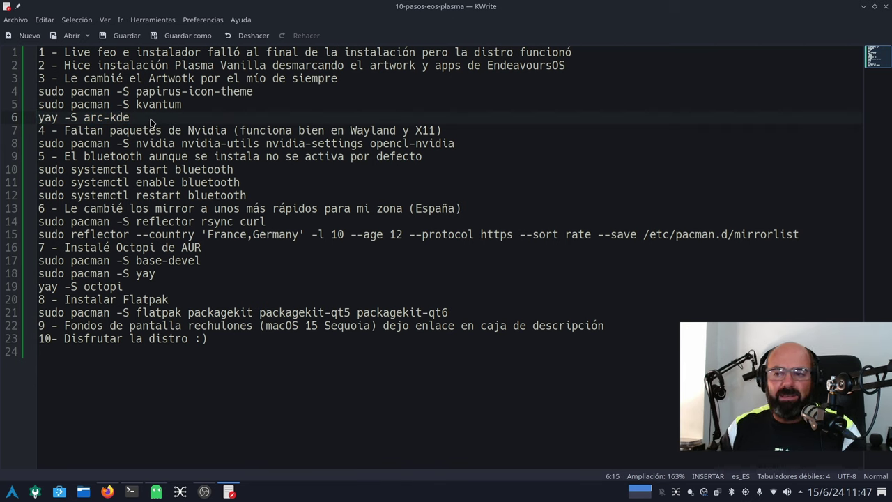
pyautogui.moveTo(155, 274); pyautogui.dragTo(39, 274)
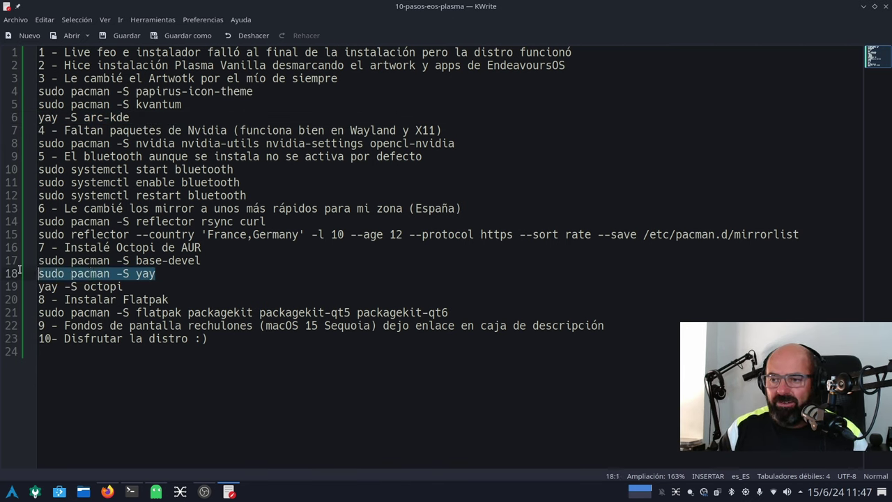
pyautogui.click(169, 117)
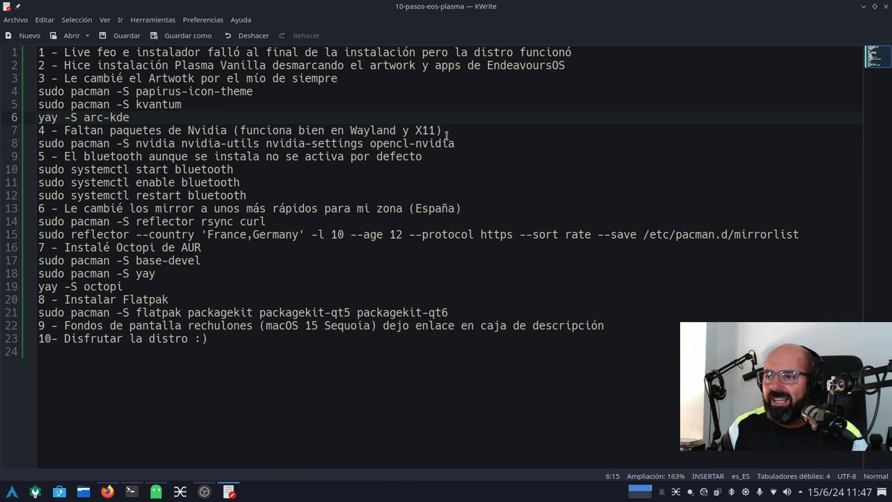
# - Highlight item 4 about the missing Nvidia packages and its pacman install command, and minimize the notes
pyautogui.moveTo(446, 132); pyautogui.dragTo(33, 132)
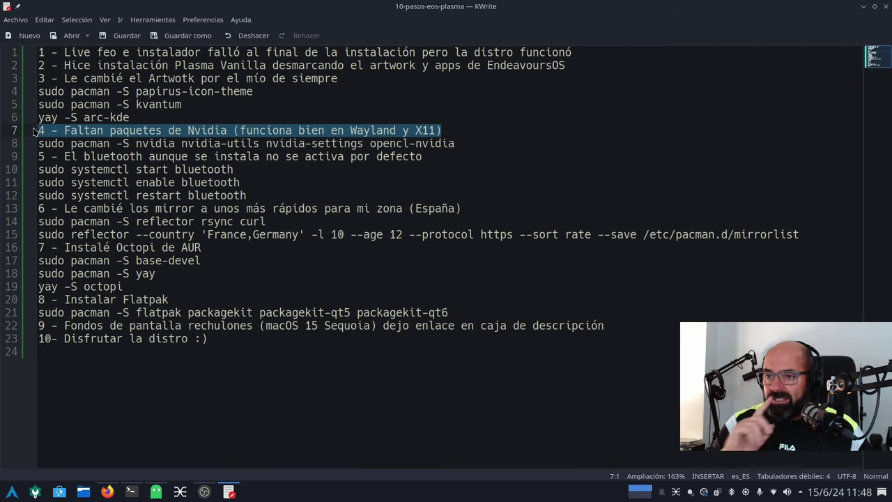
pyautogui.click(339, 156)
pyautogui.moveTo(456, 143); pyautogui.dragTo(35, 145)
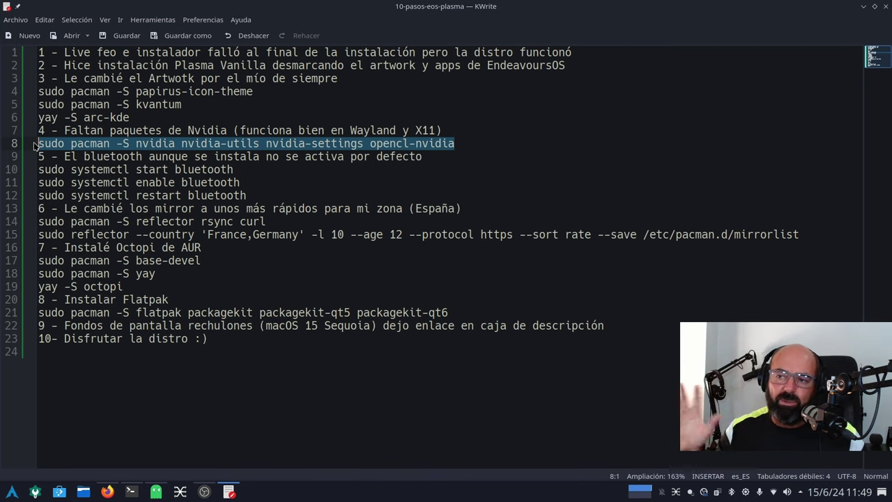
pyautogui.click(201, 156)
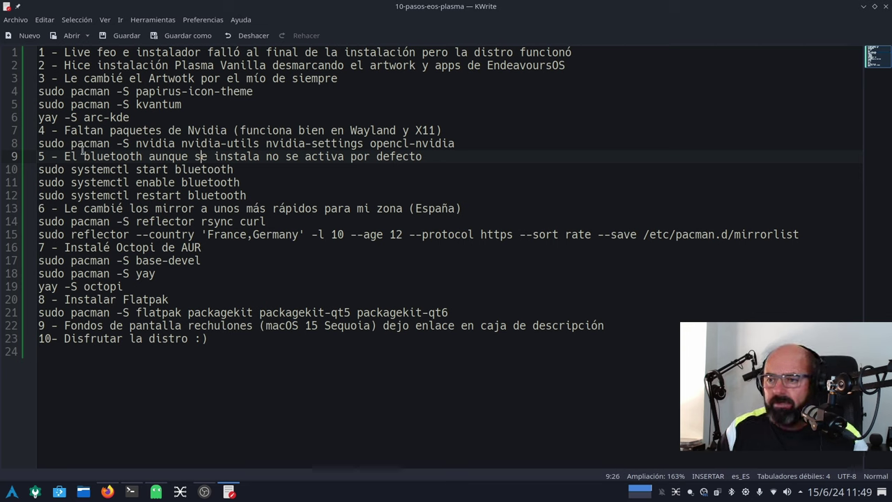
pyautogui.moveTo(38, 143); pyautogui.dragTo(462, 143)
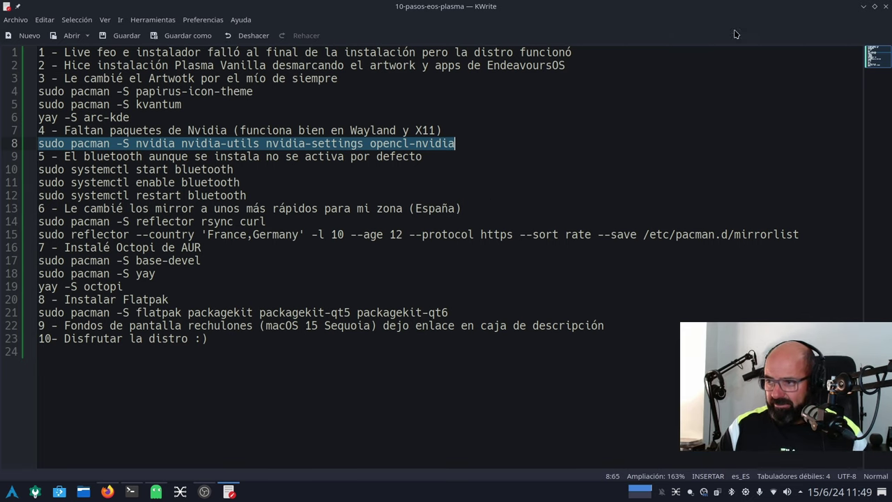
pyautogui.click(864, 7)
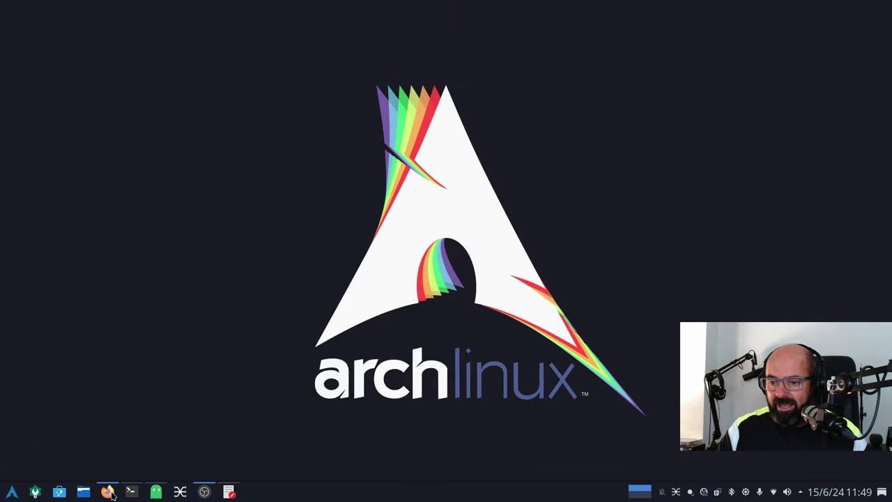
# - Switch to Firefox and examine the dev.to article on installing the NVIDIA driver on Arch Linux, including its package command and Xorg configuration
pyautogui.click(108, 492)
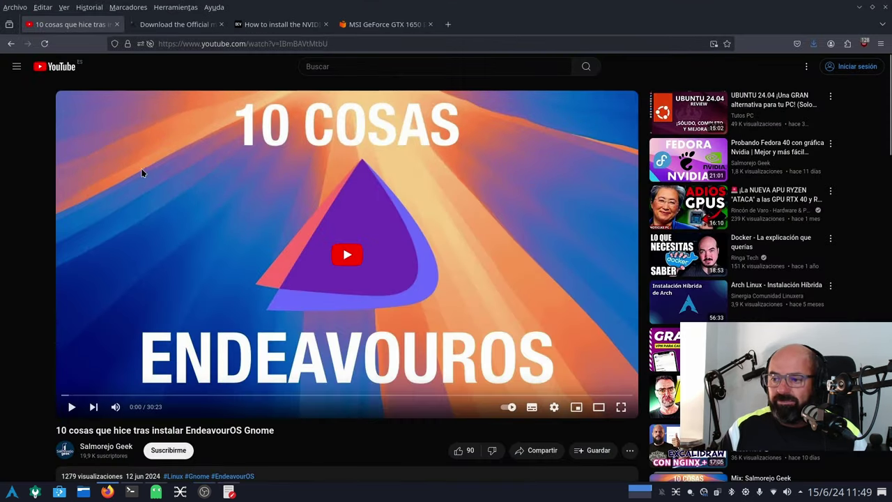
pyautogui.click(291, 24)
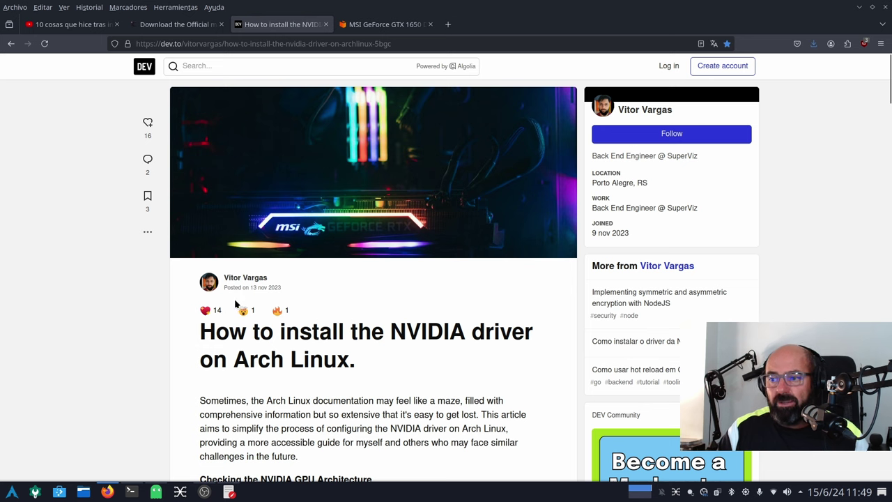
pyautogui.scroll(-6, 158, 322)
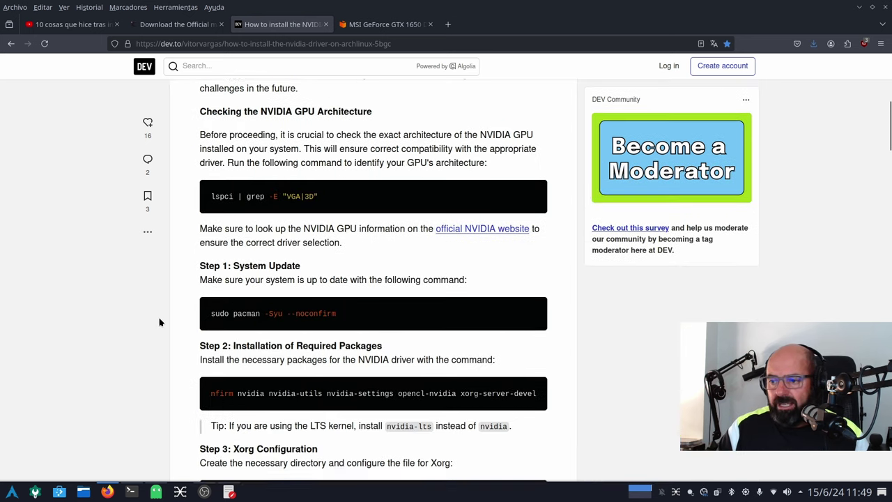
pyautogui.hscroll(2, 326, 307)
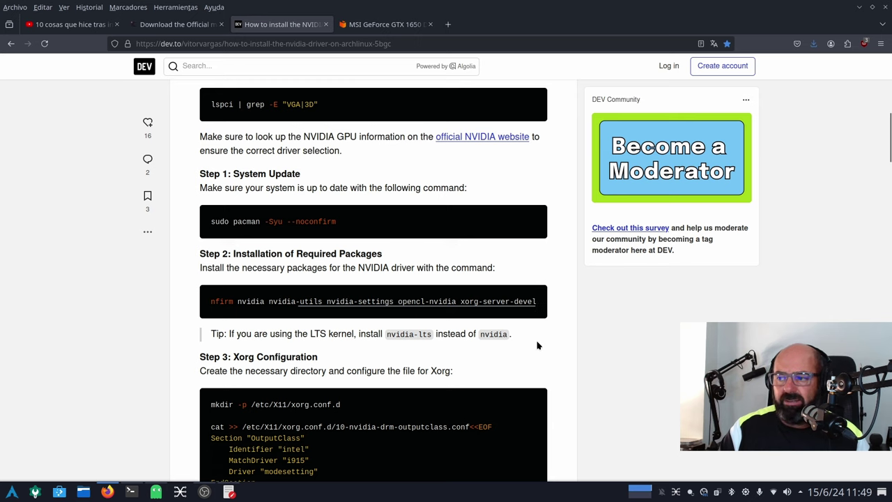
pyautogui.hscroll(-3, 485, 300)
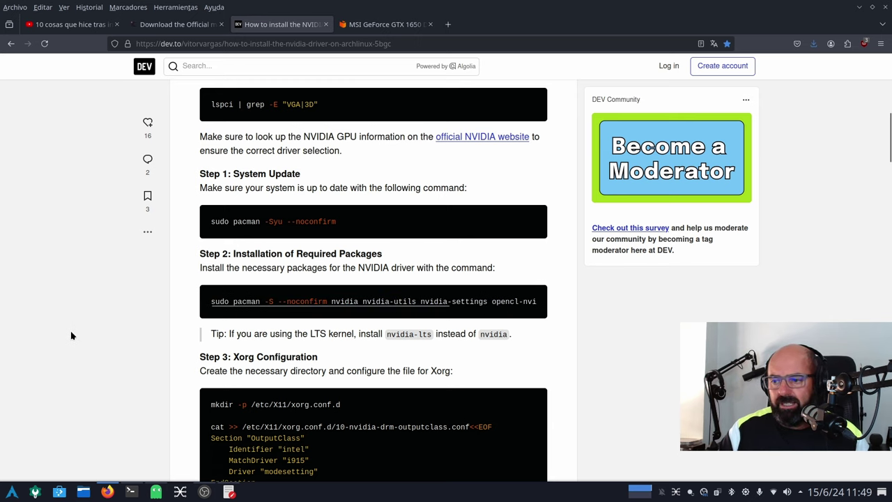
pyautogui.scroll(-3, 84, 328)
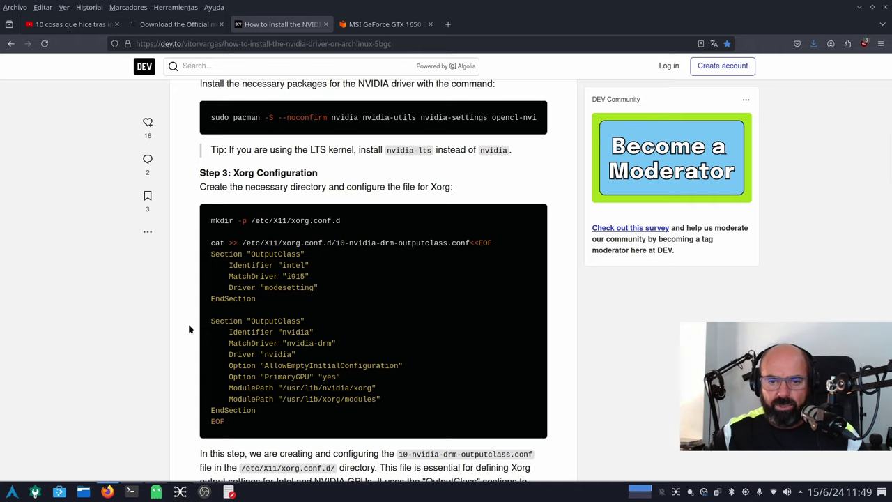
pyautogui.scroll(-15, 189, 329)
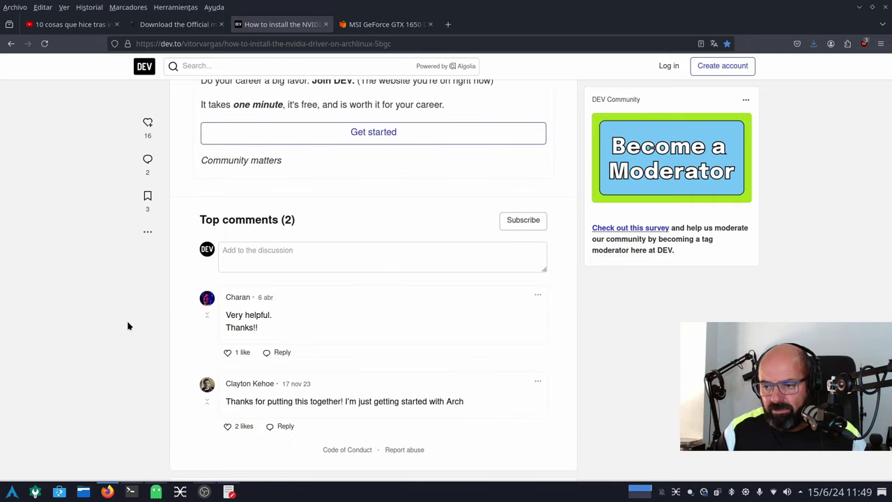
pyautogui.scroll(20, 134, 326)
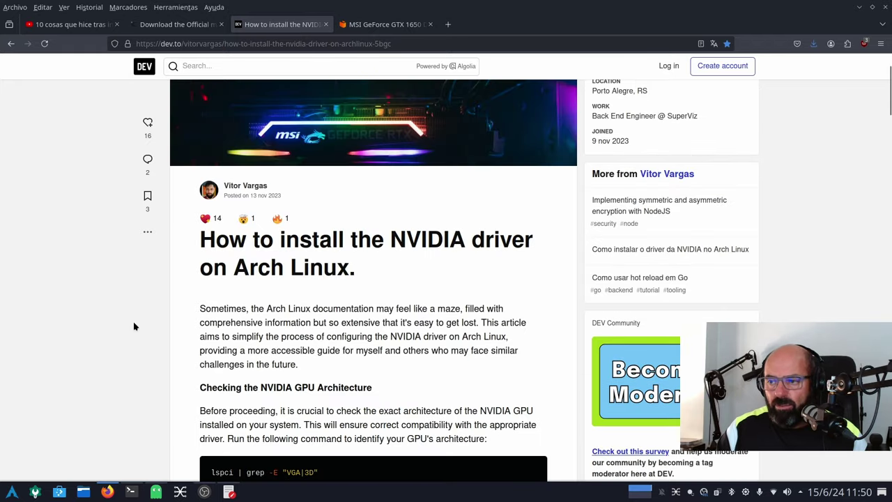
pyautogui.click(859, 10)
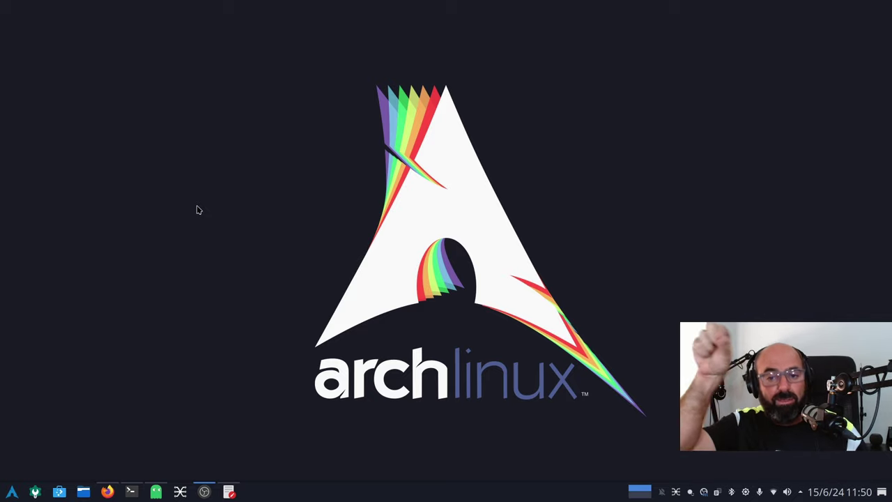
# - Open the grub file from the /etc/default folder of the OS drive in Kate
pyautogui.click(84, 492)
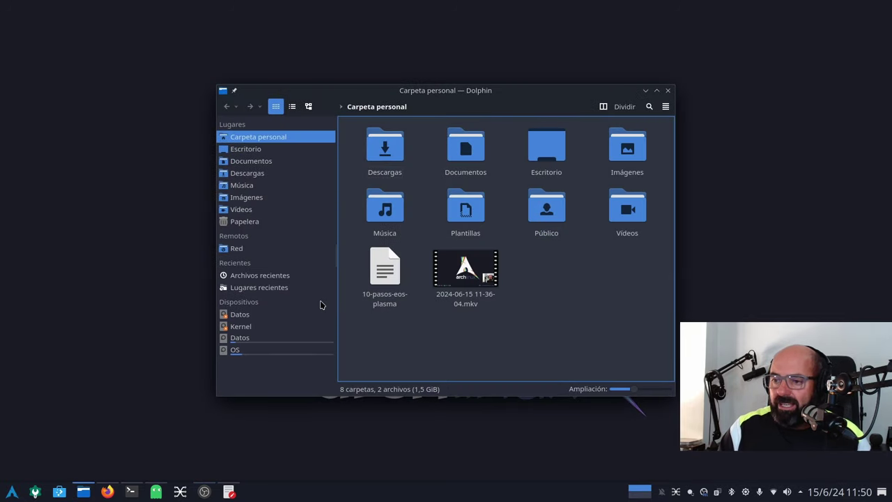
pyautogui.click(255, 350)
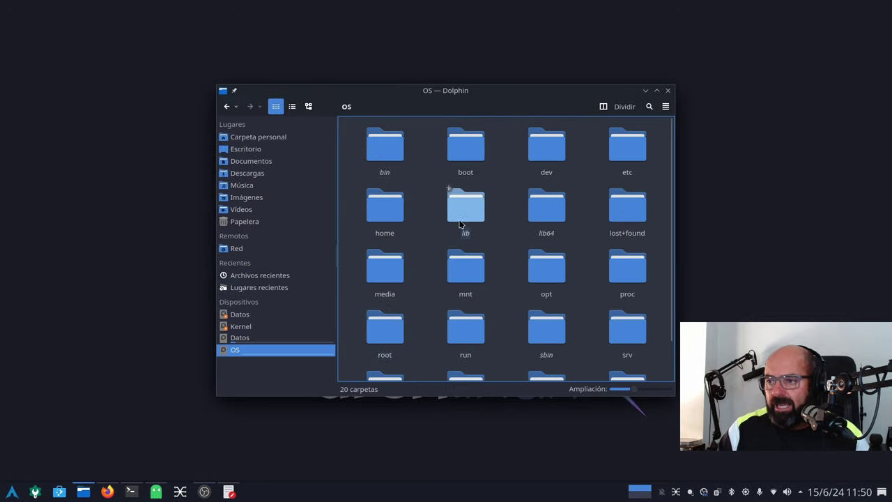
pyautogui.click(617, 150)
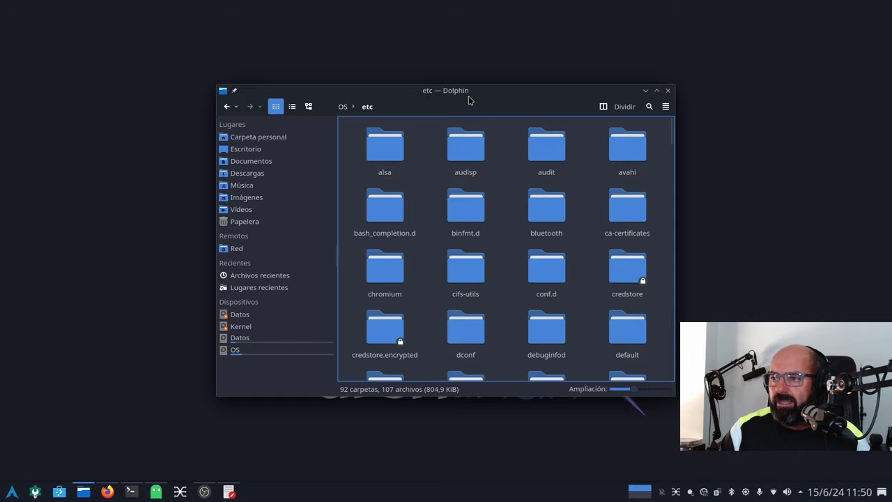
pyautogui.moveTo(469, 100); pyautogui.dragTo(273, 69)
pyautogui.scroll(-1, 272, 230)
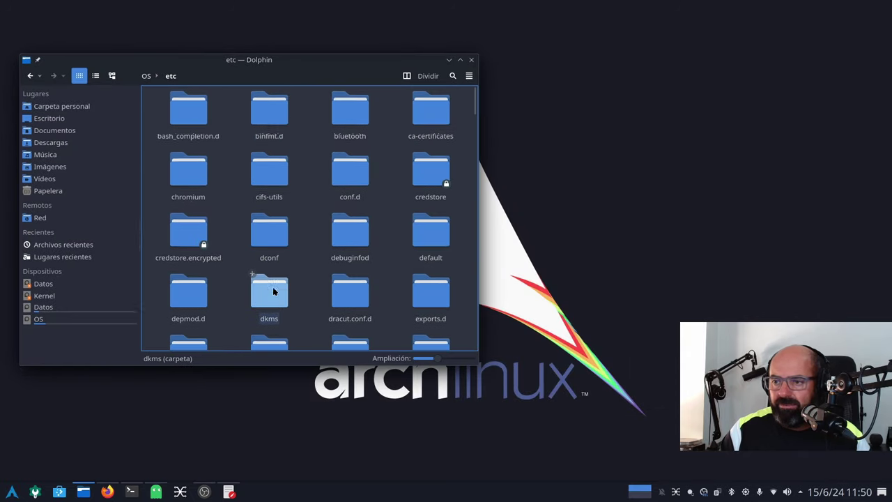
pyautogui.scroll(1, 272, 289)
pyautogui.scroll(-1, 349, 286)
pyautogui.click(428, 224)
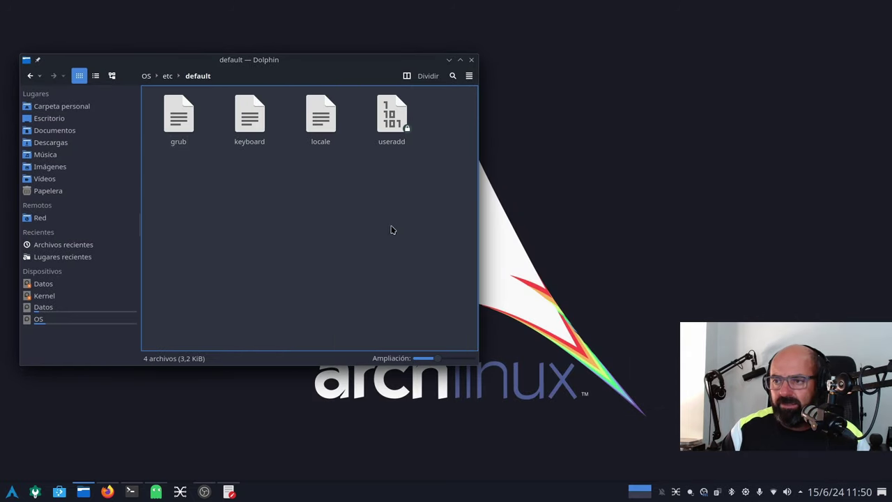
pyautogui.rightClick(183, 124)
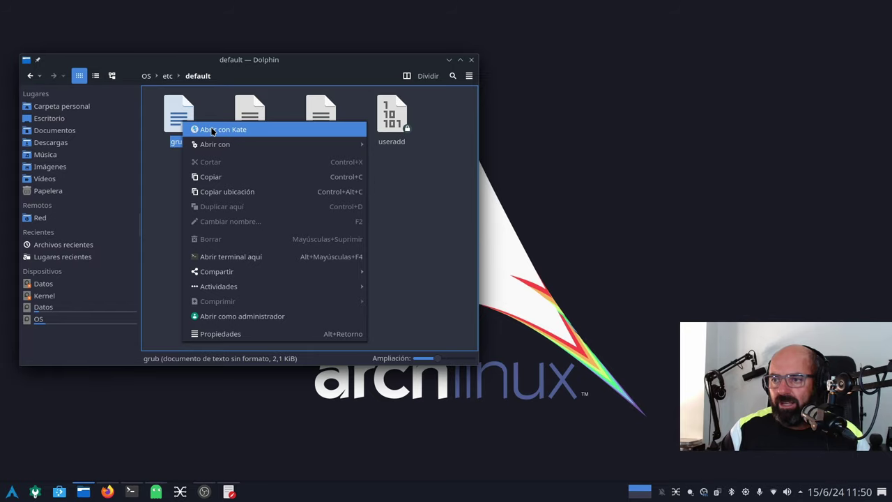
pyautogui.click(213, 132)
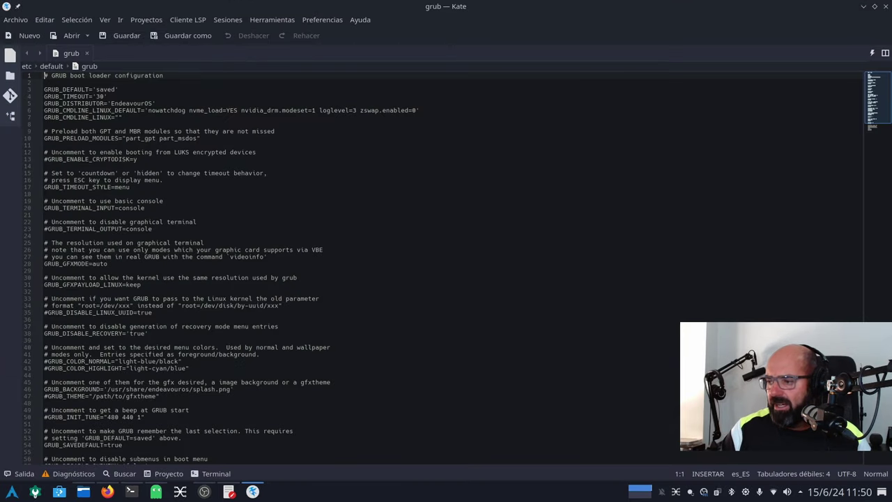
# - Enlarge the grub file's text, highlight nvidia_drm.modeset=1 in the GRUB_CMDLINE_LINUX_DEFAULT line, and minimize the editor
pyautogui.click(503, 261)
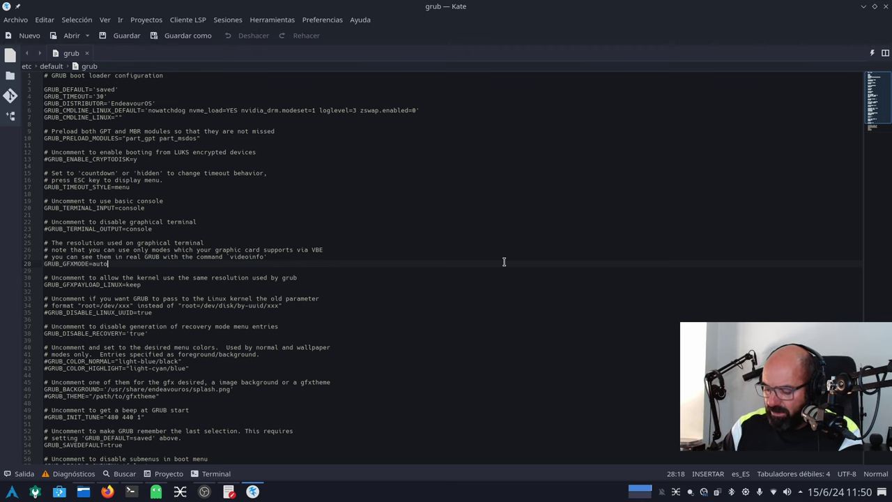
pyautogui.scroll(5, 442, 195)
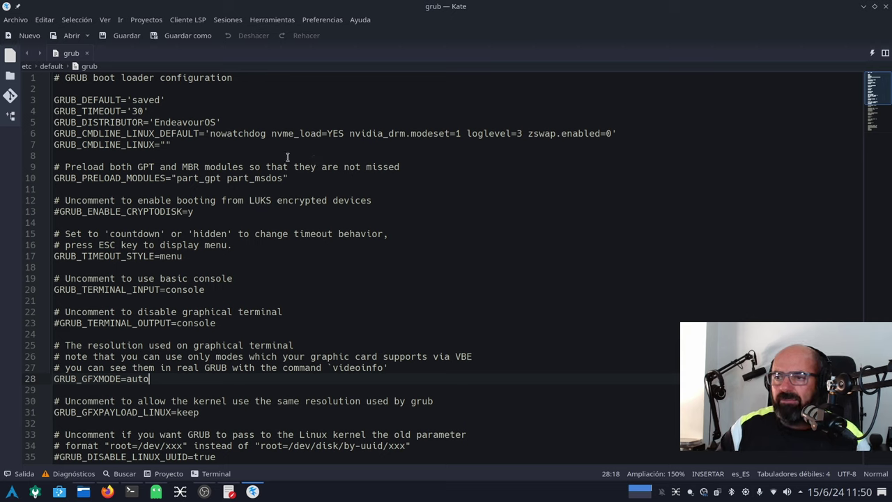
pyautogui.click(350, 133)
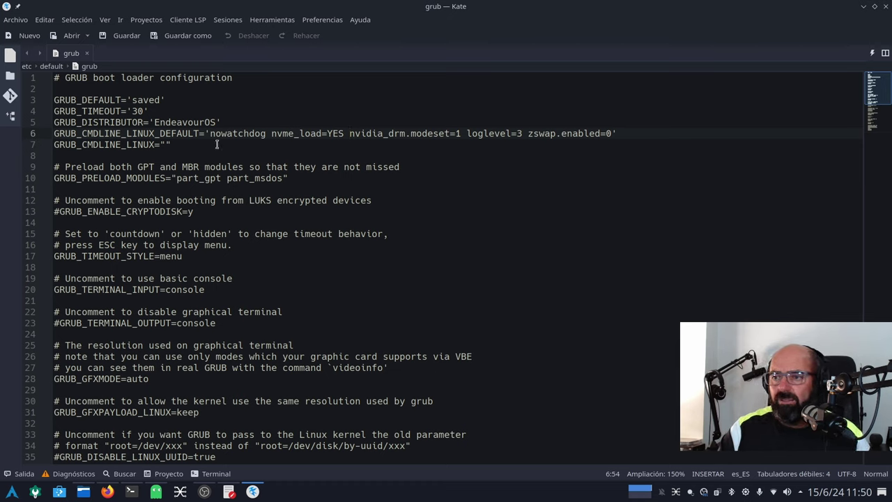
pyautogui.moveTo(349, 133); pyautogui.dragTo(462, 133)
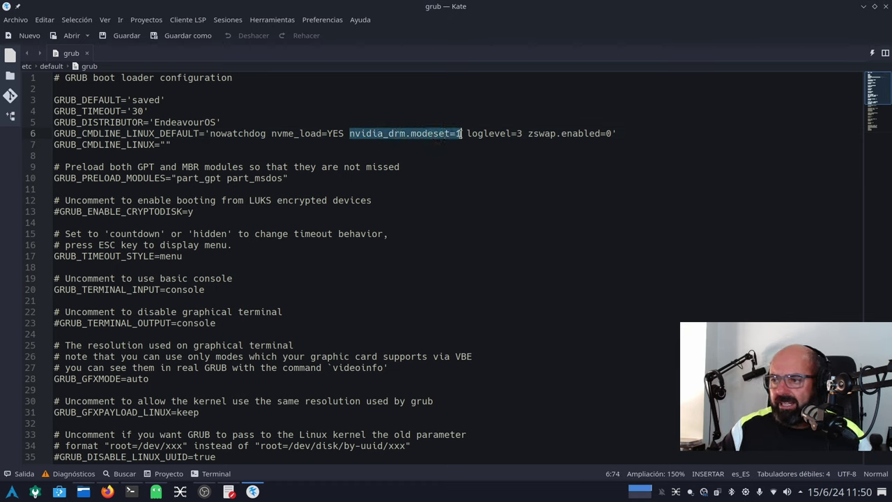
pyautogui.click(455, 172)
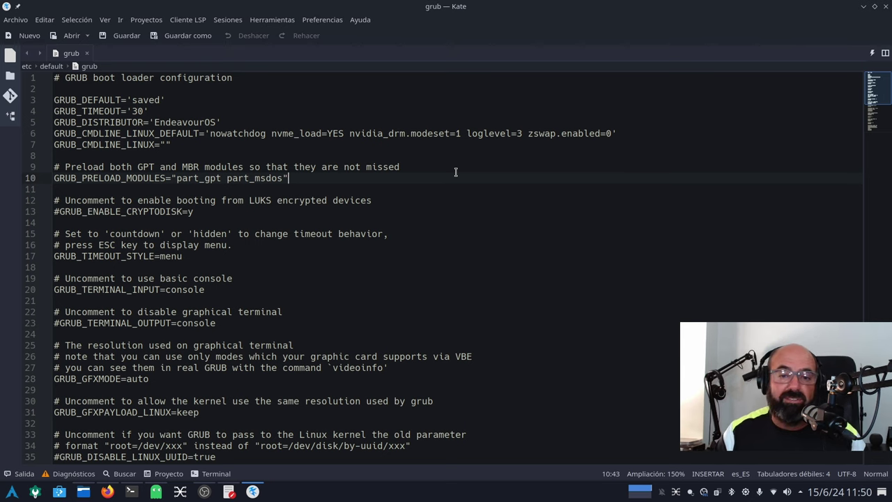
pyautogui.click(863, 8)
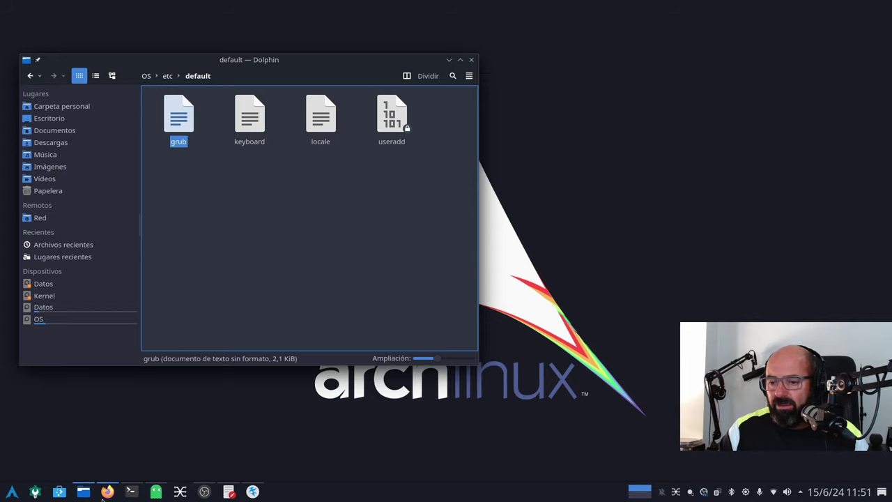
# - Skim the dev.to NVIDIA driver article in Firefox once more, and minimize both the browser and the file manager
pyautogui.click(107, 491)
pyautogui.scroll(-5, 187, 302)
pyautogui.scroll(-7, 177, 303)
pyautogui.scroll(15, 177, 302)
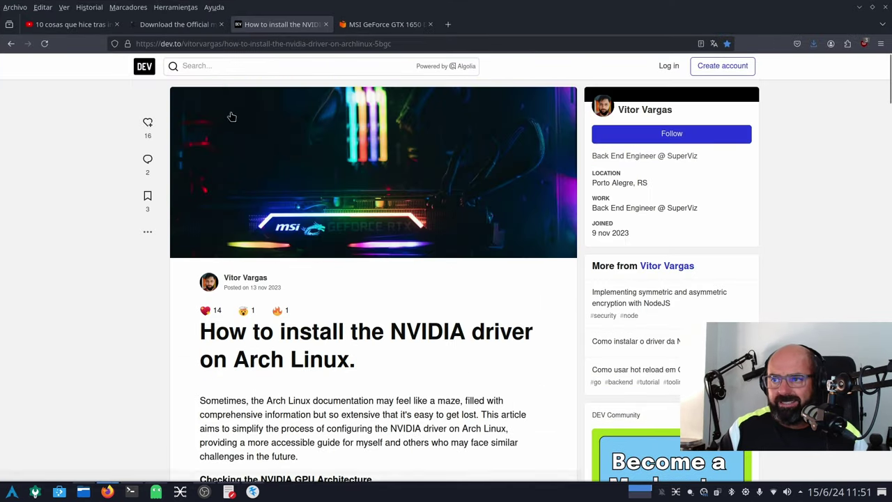
pyautogui.click(861, 7)
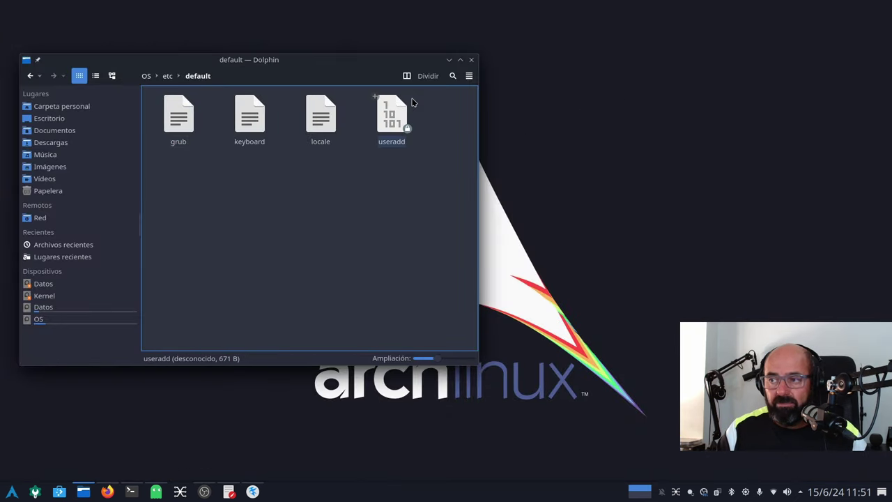
pyautogui.click(448, 59)
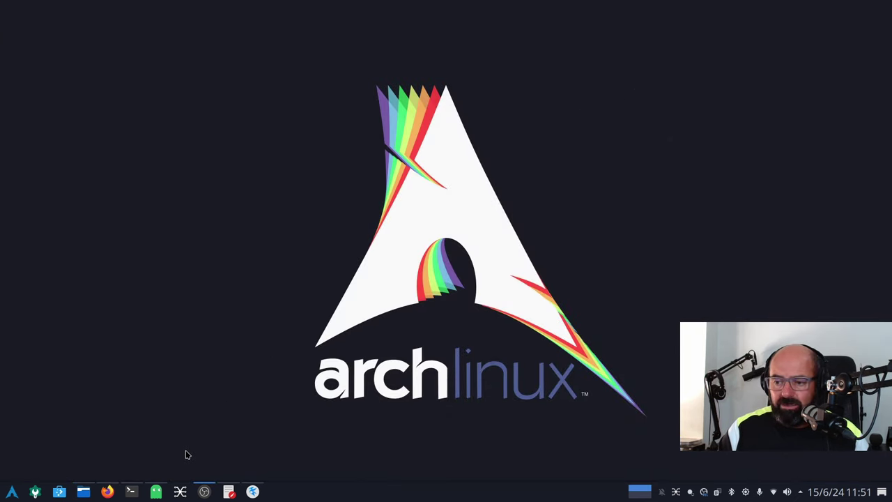
# - Switch to Octopi, search the packages for nvidia, and maximize its window
pyautogui.click(156, 491)
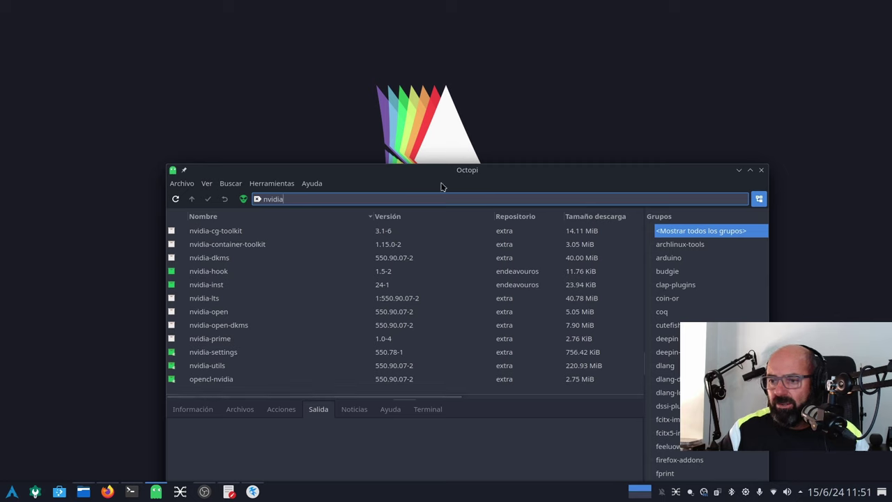
pyautogui.doubleClick(249, 199)
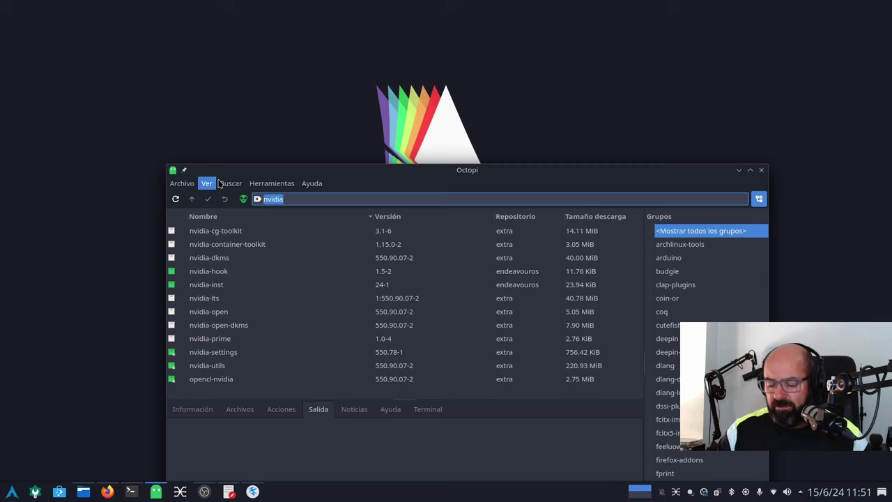
pyautogui.press('BackSpace')
pyautogui.write('nvidi')
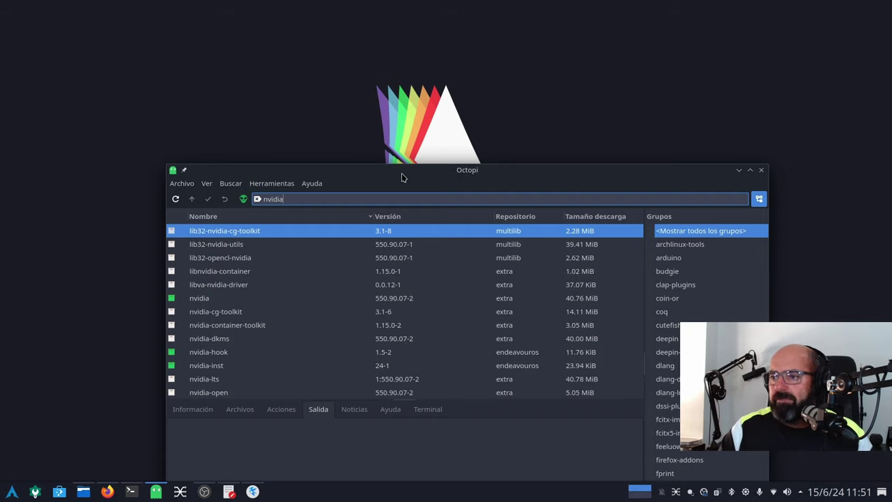
pyautogui.moveTo(402, 172); pyautogui.dragTo(274, 37)
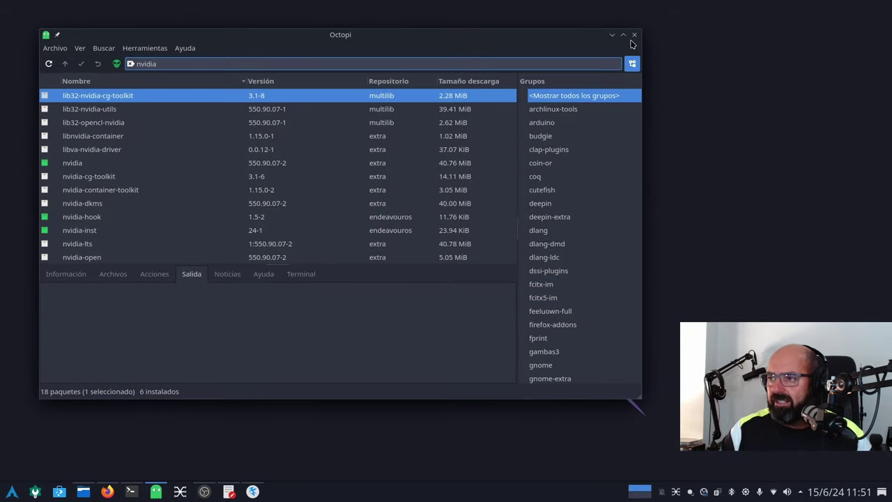
pyautogui.click(623, 34)
# - Point out the nvidia, nvidia-dkms, nvidia-hook, nvidia-inst, nvidia-settings, nvidia-utils and opencl-nvidia packages by selecting each in the results
pyautogui.click(47, 137)
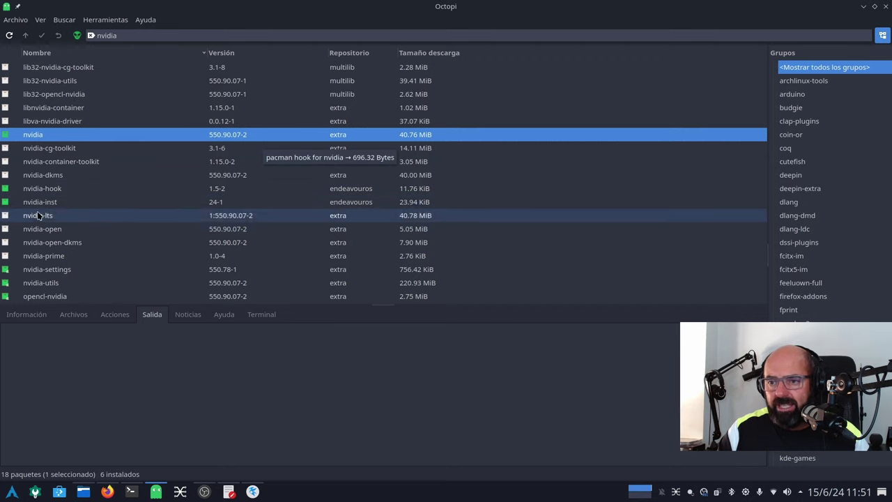
pyautogui.click(48, 176)
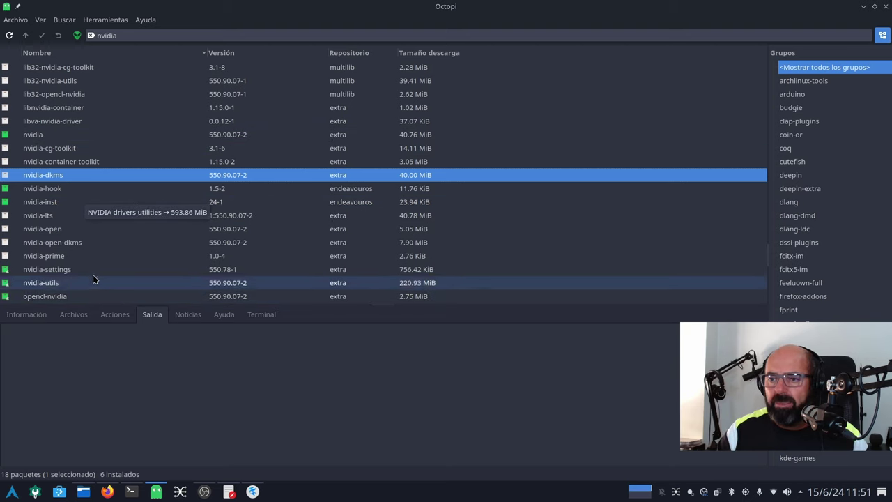
pyautogui.click(44, 193)
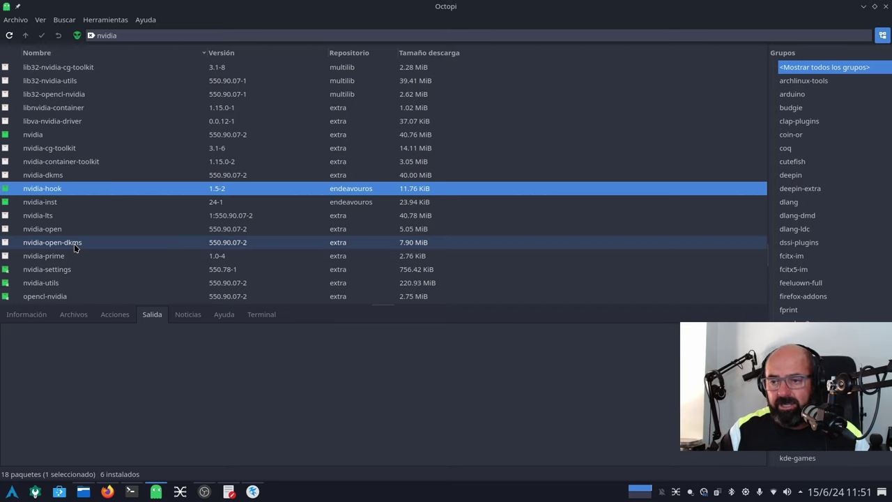
pyautogui.click(57, 203)
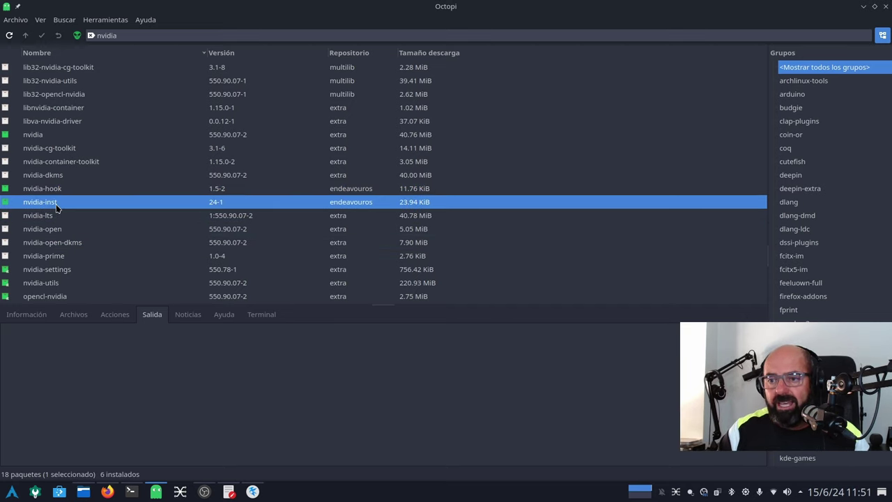
pyautogui.click(75, 274)
pyautogui.click(62, 284)
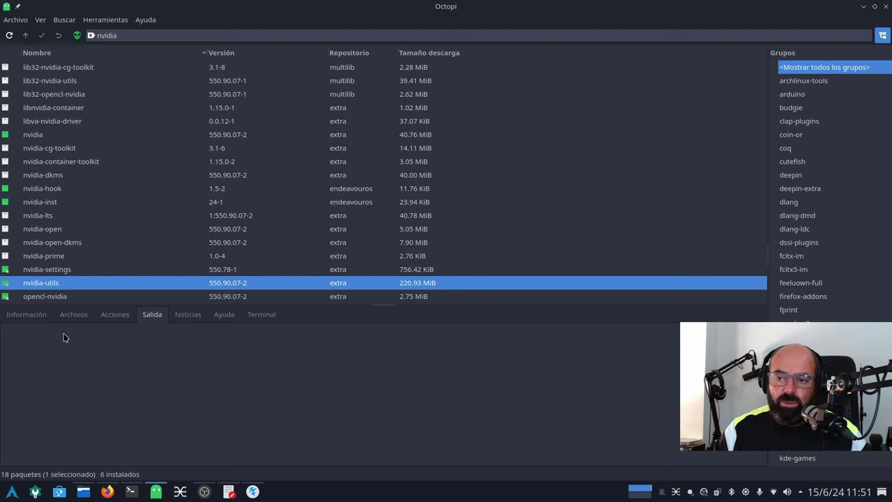
pyautogui.click(60, 300)
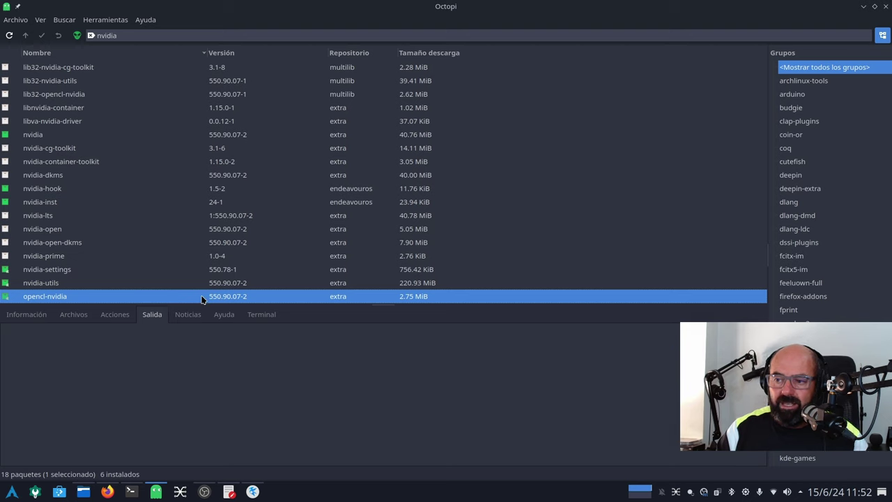
pyautogui.click(59, 273)
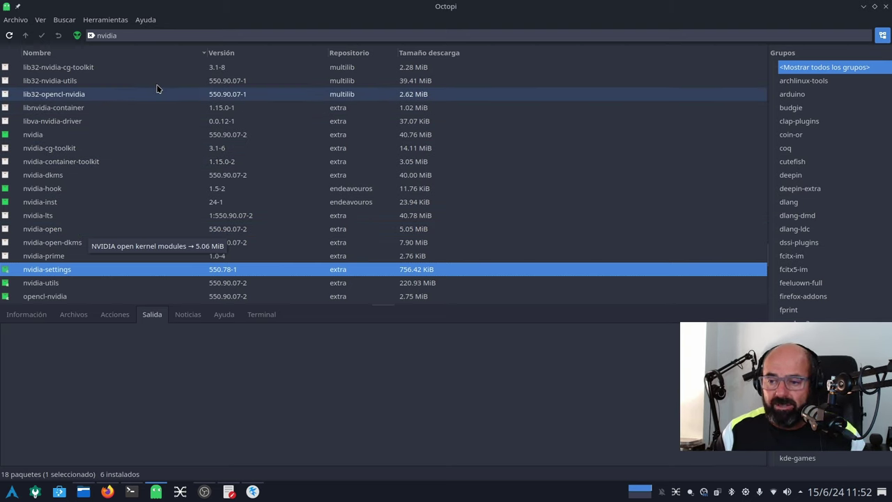
# - Search the packages for pipewire and look through the results, selecting pipewire-v4l2 and pipewire-x11-bell
pyautogui.hotkey('ctrl', 'l')
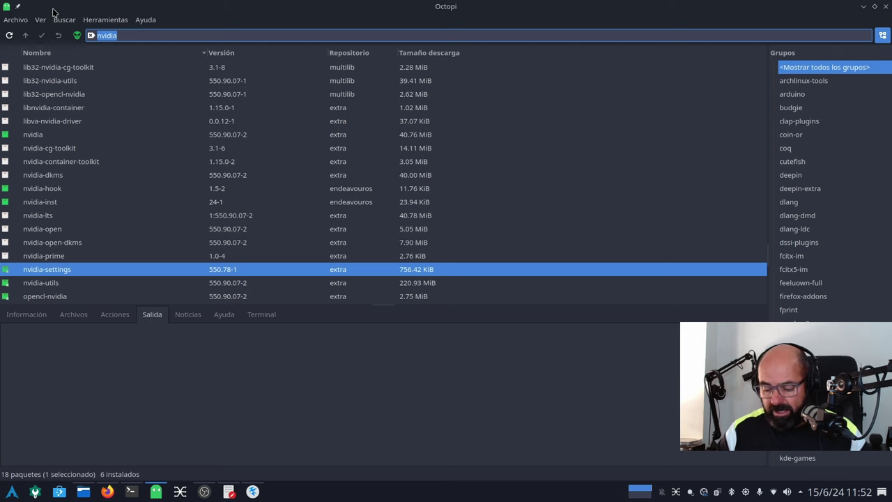
pyautogui.press('BackSpace')
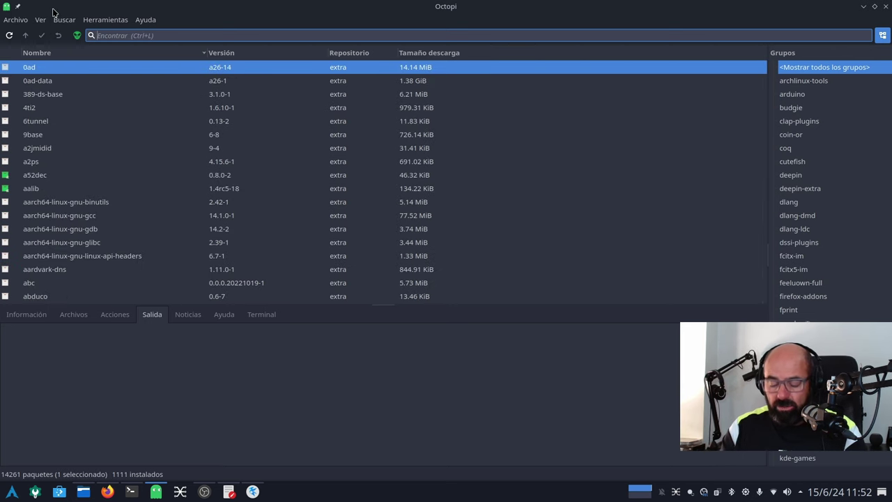
pyautogui.write('pipewire')
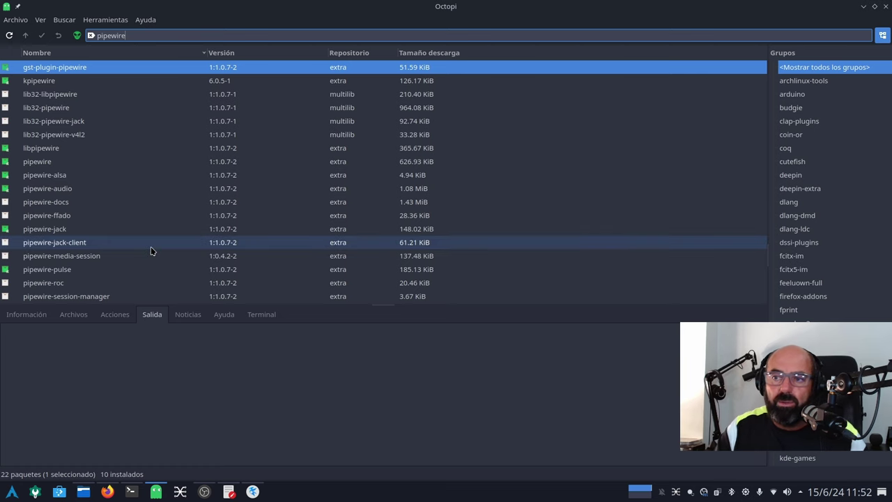
pyautogui.scroll(-2, 150, 246)
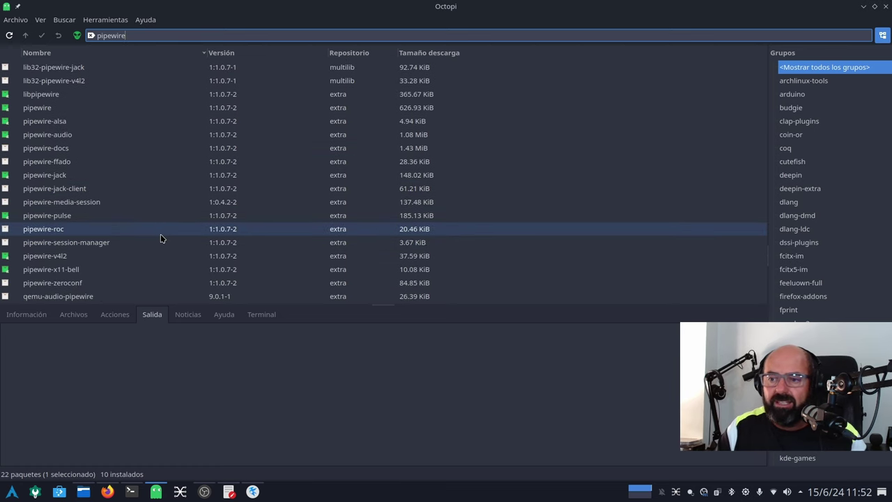
pyautogui.click(76, 258)
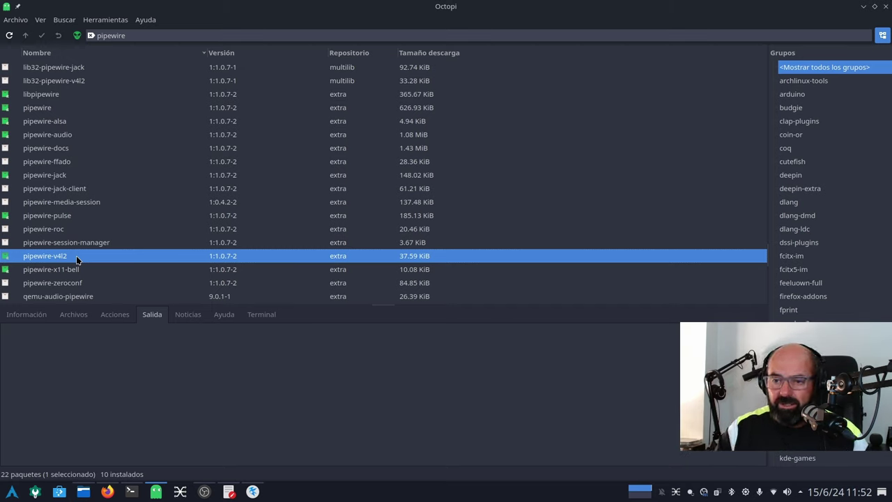
pyautogui.click(87, 271)
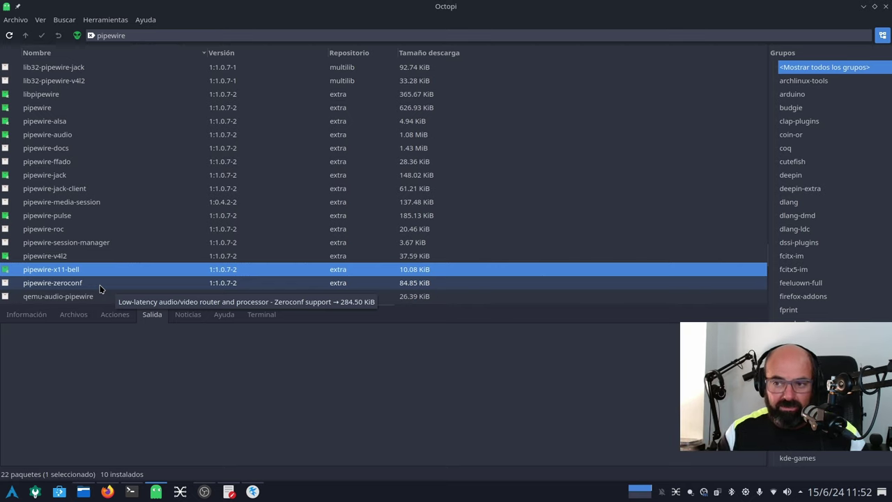
pyautogui.scroll(2, 99, 288)
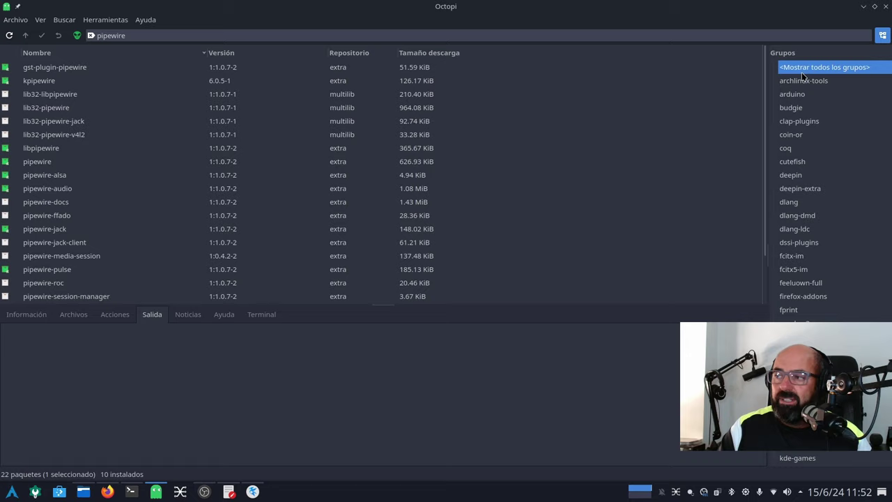
# - Restore Octopi to a smaller window, view the available package actions for kpipewire, select pipewire, and minimize Octopi
pyautogui.click(874, 6)
pyautogui.moveTo(335, 39); pyautogui.dragTo(383, 61)
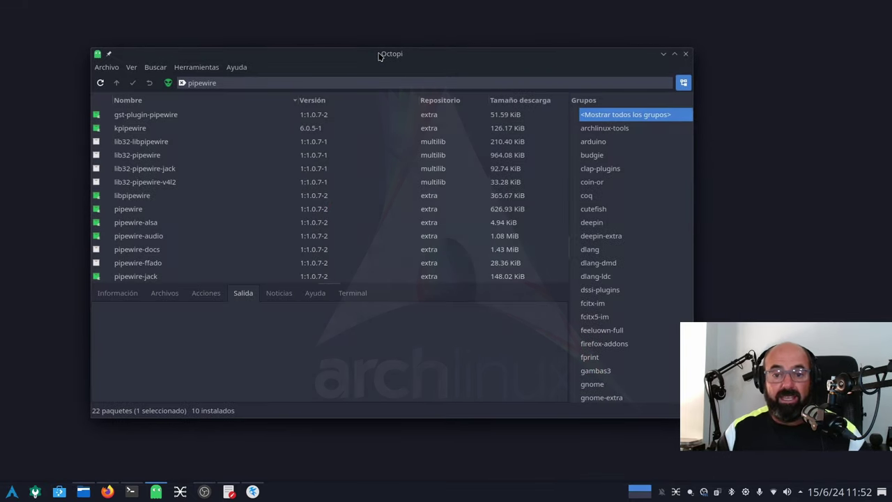
pyautogui.click(134, 129)
pyautogui.rightClick(133, 129)
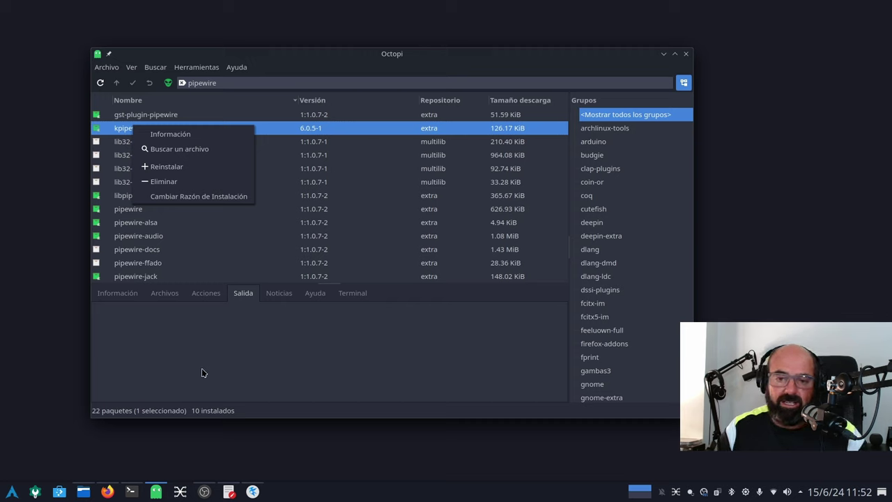
pyautogui.click(224, 357)
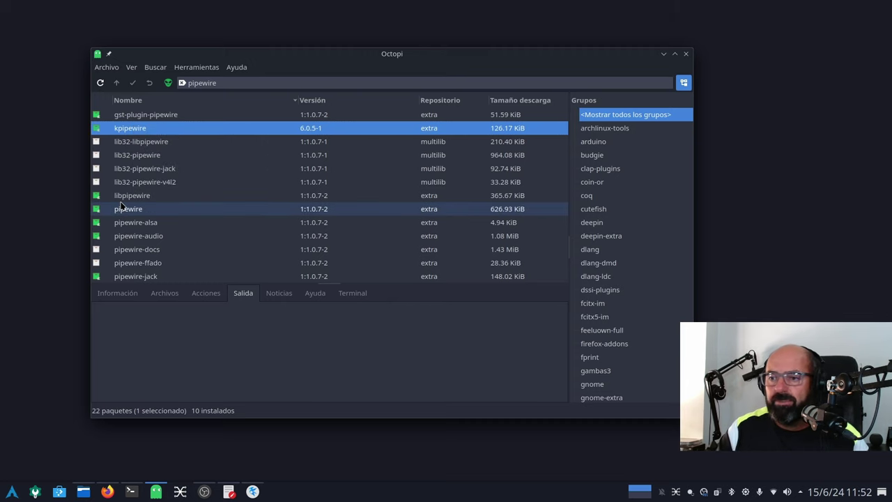
pyautogui.click(150, 209)
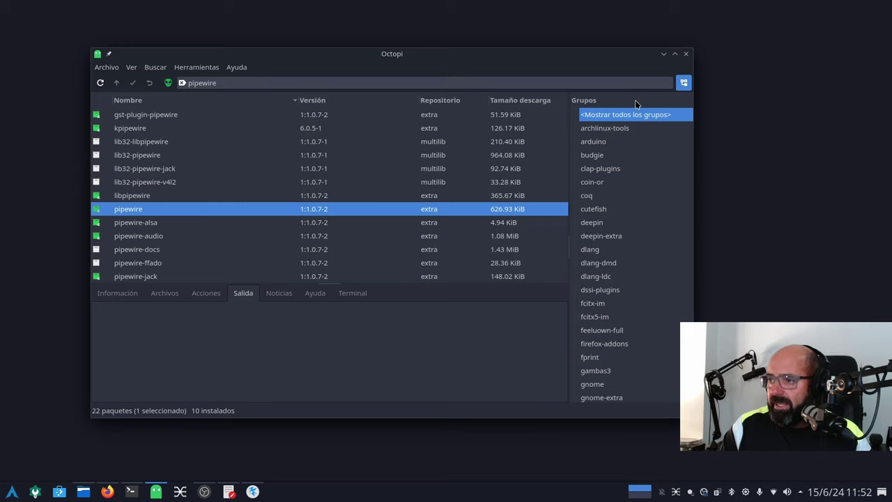
pyautogui.click(663, 54)
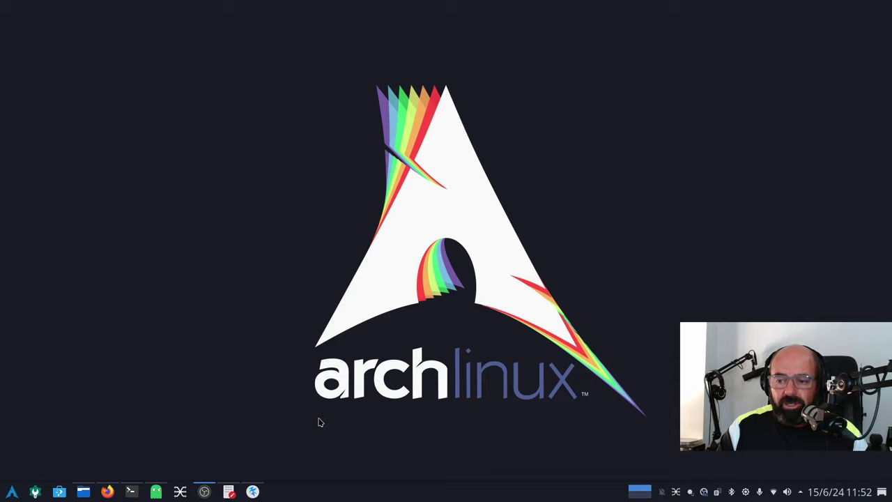
# - Switch to the 10-pasos-eos-plasma notes in KWrite and highlight item 5 about Bluetooth not being enabled by default
pyautogui.click(108, 492)
pyautogui.click(228, 492)
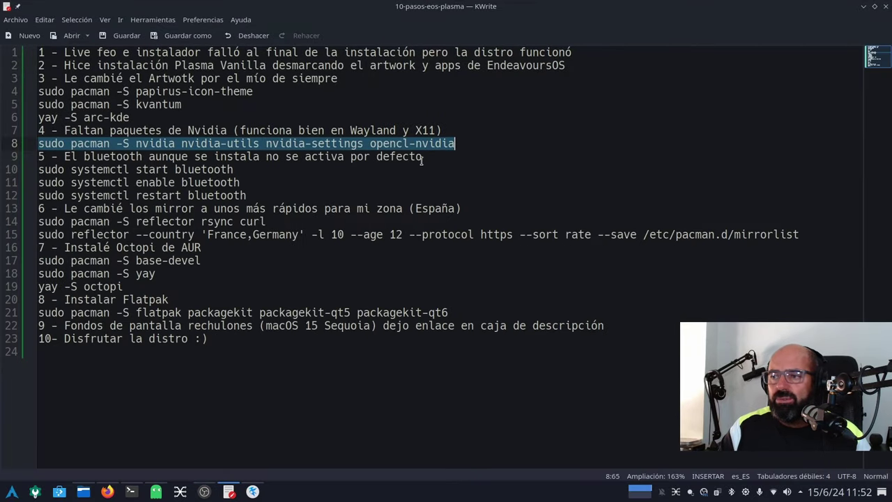
pyautogui.moveTo(422, 157); pyautogui.dragTo(33, 160)
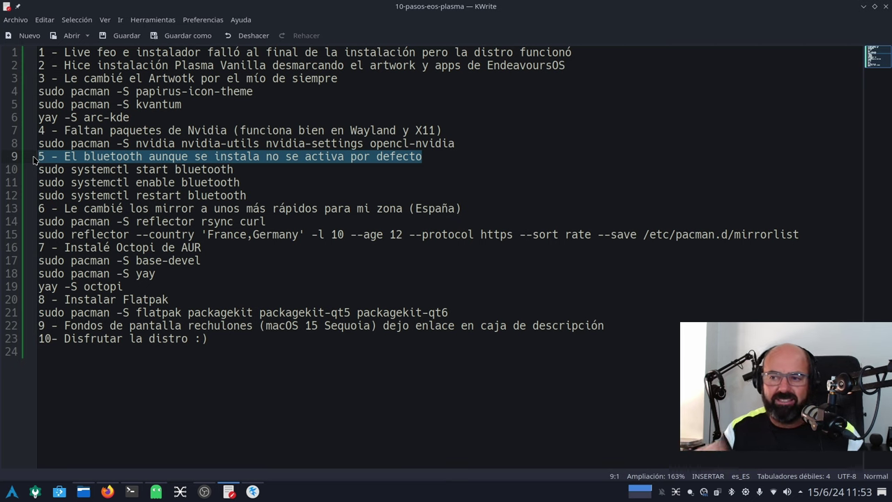
pyautogui.click(259, 195)
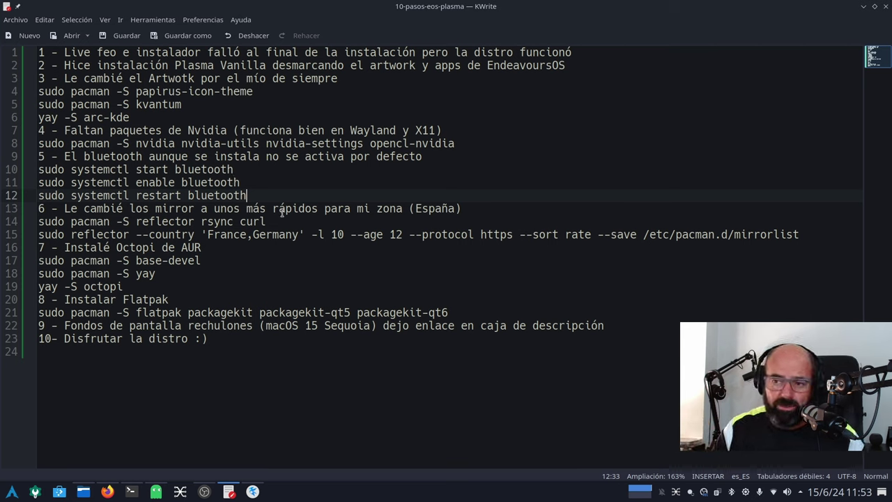
# - Highlight the systemctl start, enable and restart bluetooth commands under item 5 one after another, then minimize the notes
pyautogui.click(239, 170)
pyautogui.moveTo(239, 169); pyautogui.dragTo(39, 170)
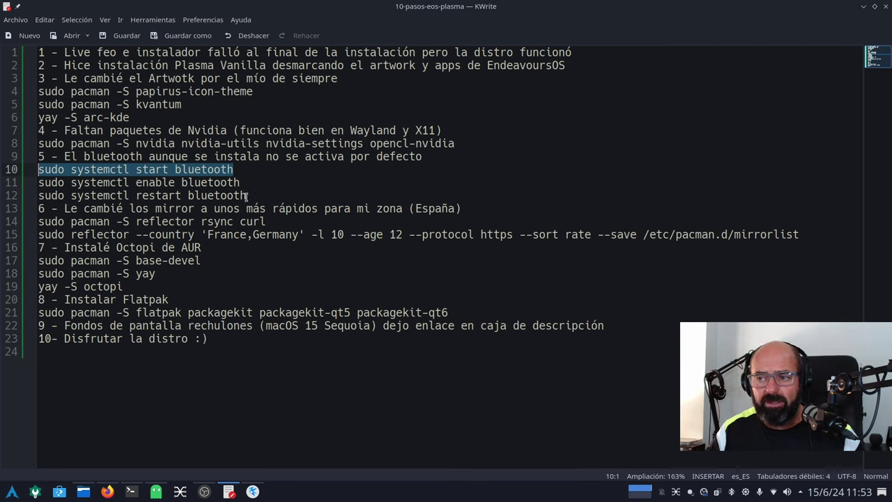
pyautogui.moveTo(240, 182); pyautogui.dragTo(30, 188)
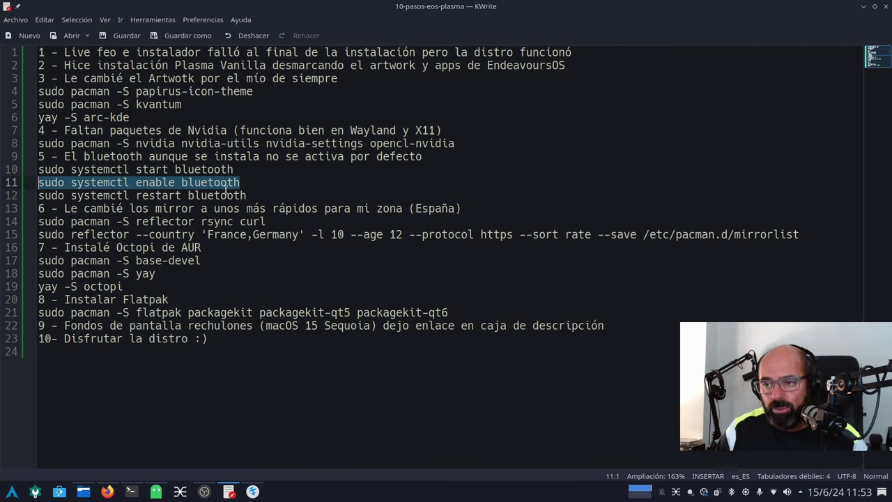
pyautogui.click(291, 184)
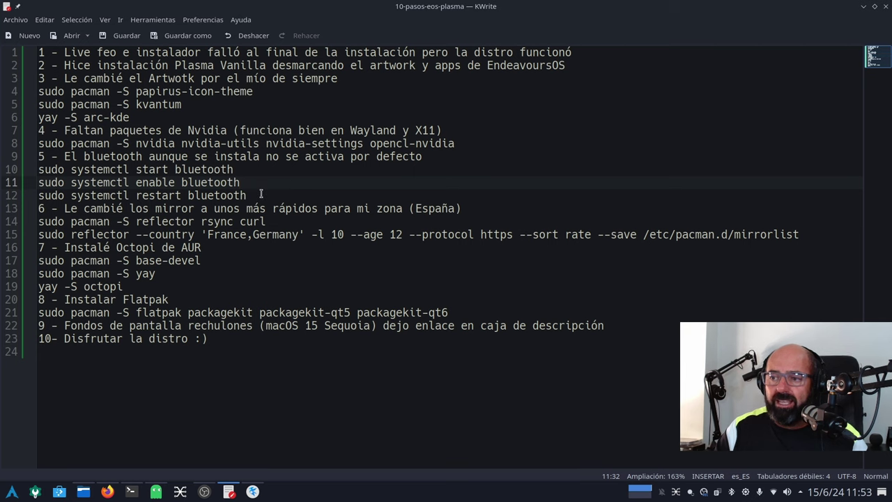
pyautogui.moveTo(260, 195); pyautogui.dragTo(26, 195)
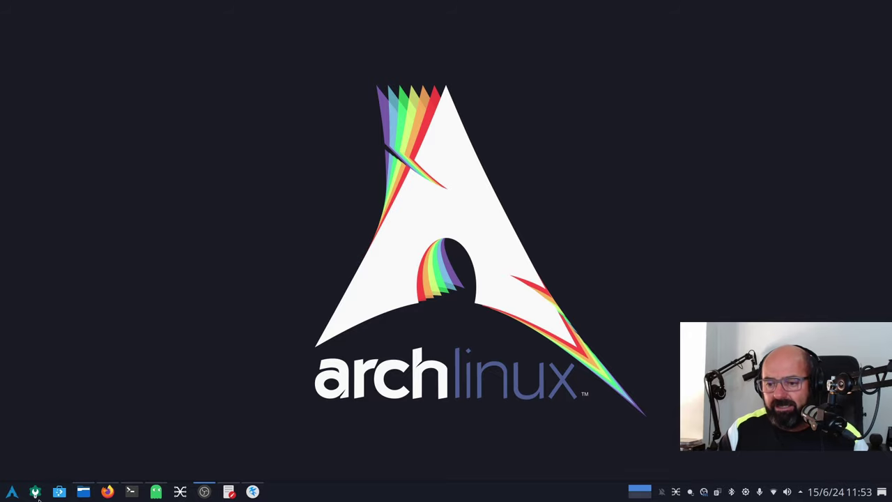
# - View the Bluetooth page and the SRS-XB10 device details in System Settings, return to the device list, and minimize the window
pyautogui.click(35, 492)
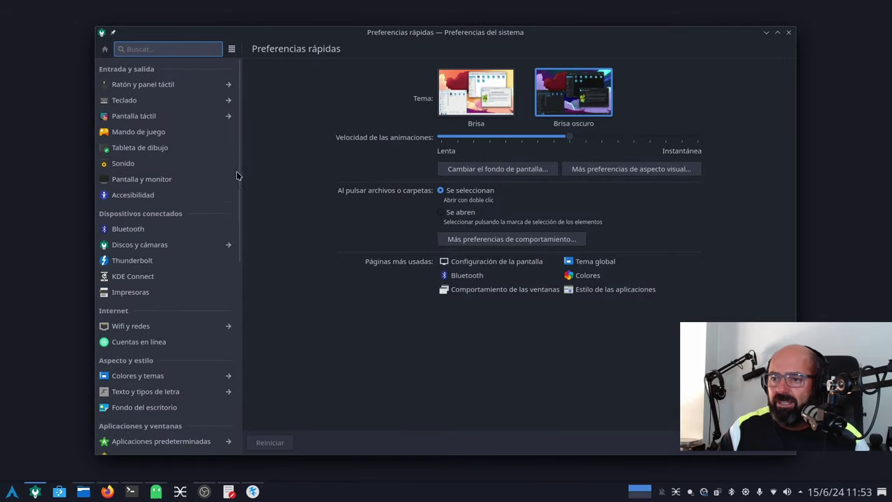
pyautogui.click(132, 229)
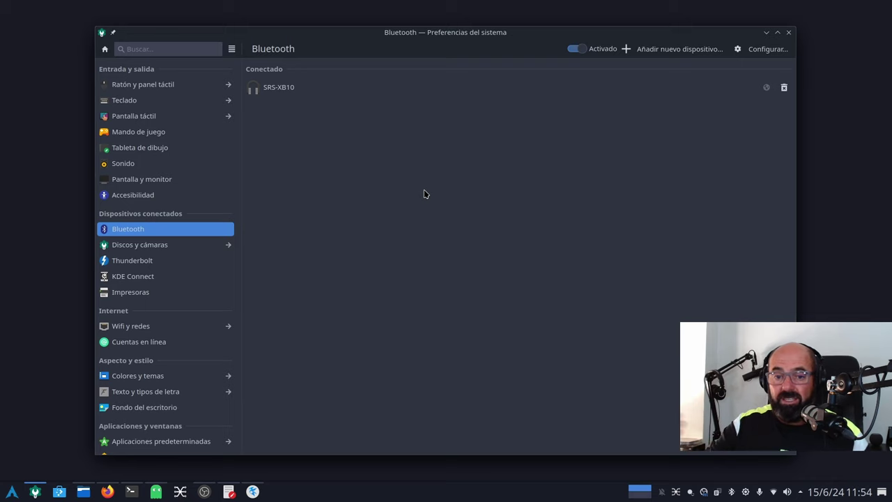
pyautogui.click(275, 89)
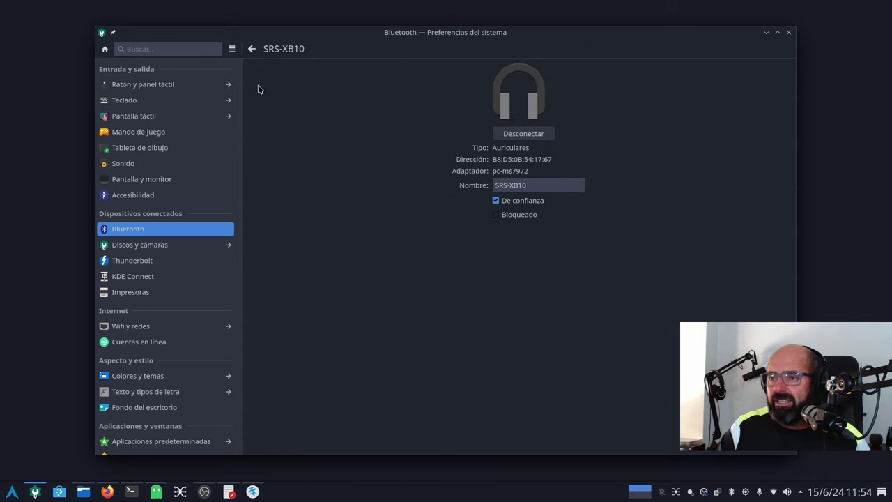
pyautogui.click(252, 50)
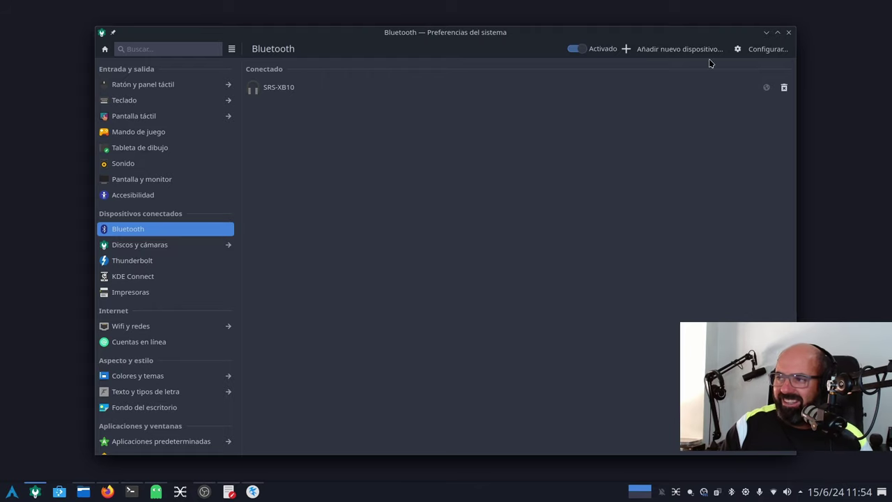
pyautogui.click(766, 33)
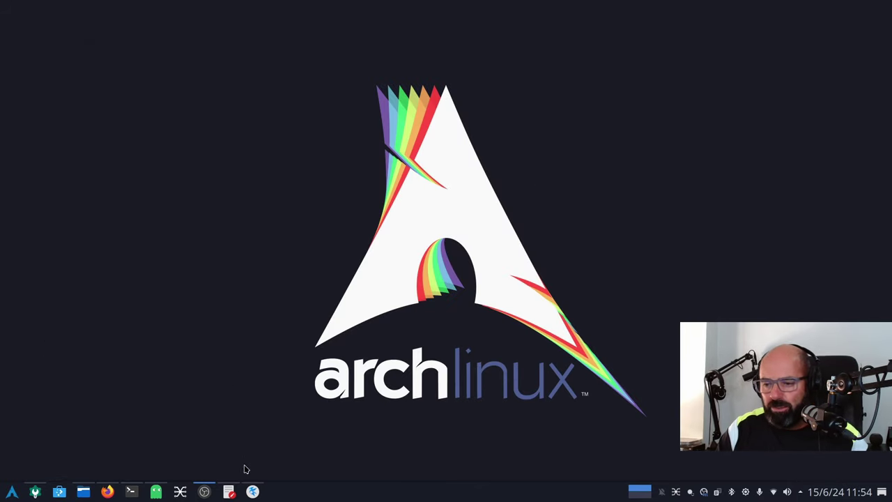
# - Switch to the KWrite notes, highlight item 6 about changing to faster mirrors for Spain, and minimize the notes
pyautogui.click(228, 492)
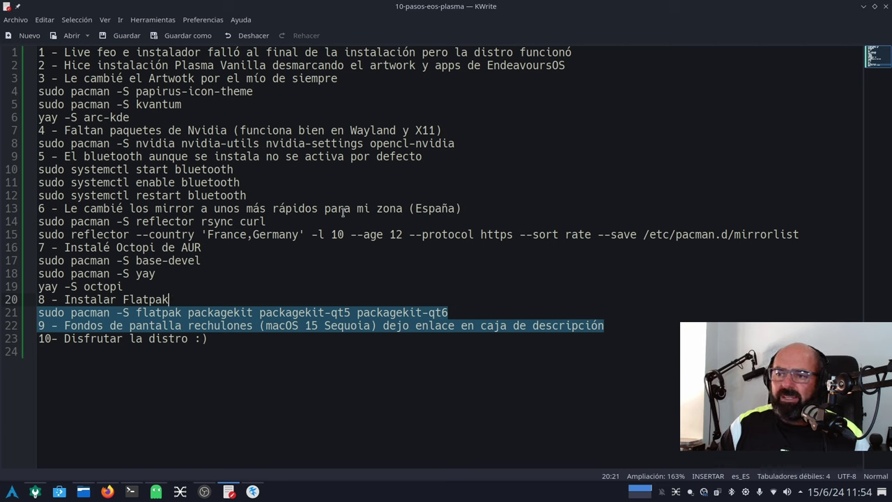
pyautogui.moveTo(475, 207); pyautogui.dragTo(27, 211)
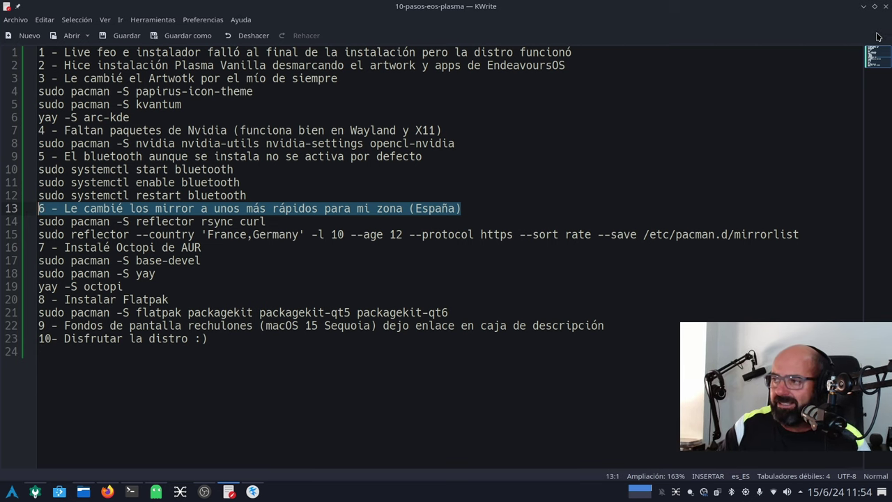
pyautogui.click(864, 7)
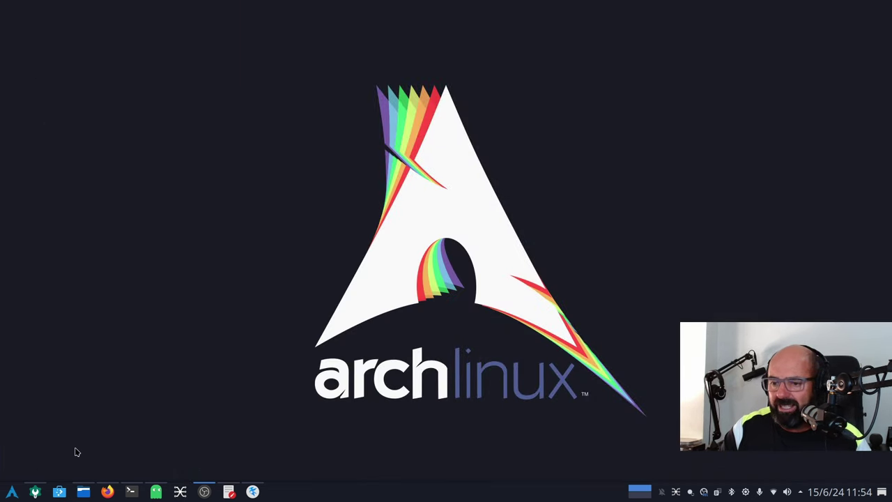
# - Switch to Dolphin and open the pacman.d folder inside etc
pyautogui.click(82, 491)
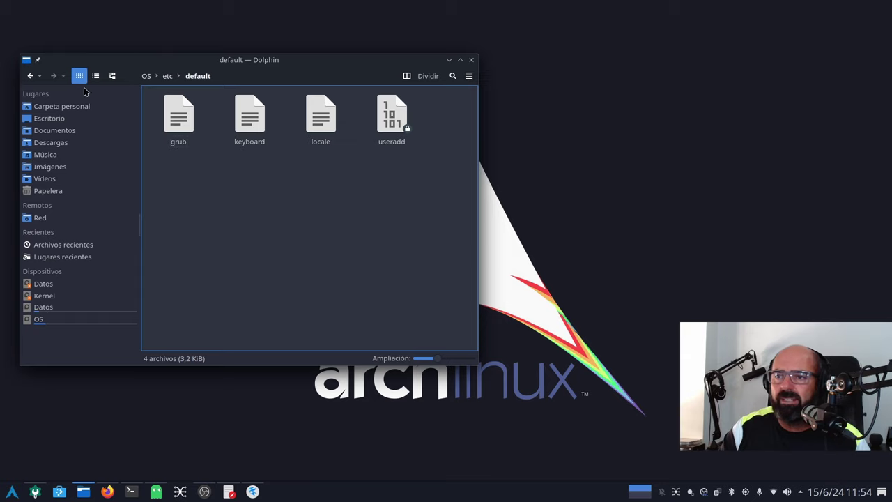
pyautogui.click(167, 76)
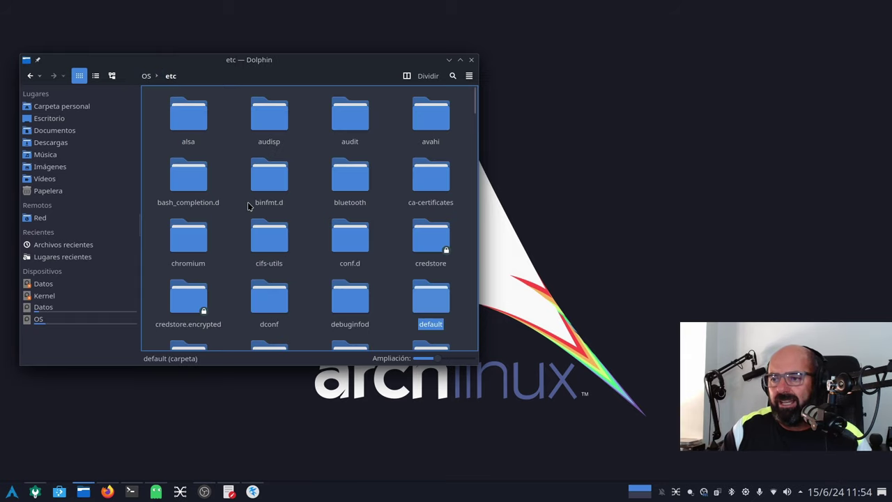
pyautogui.scroll(-6, 251, 203)
pyautogui.scroll(-8, 265, 215)
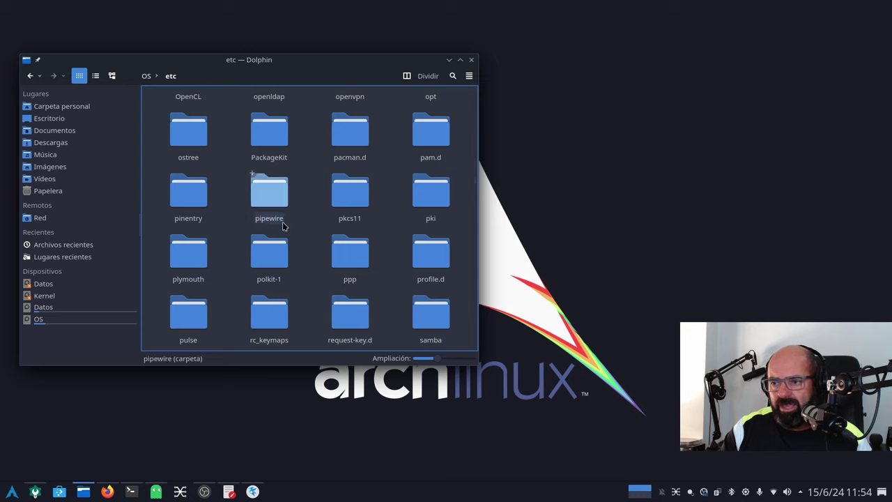
pyautogui.scroll(-1, 282, 222)
pyautogui.scroll(2, 282, 225)
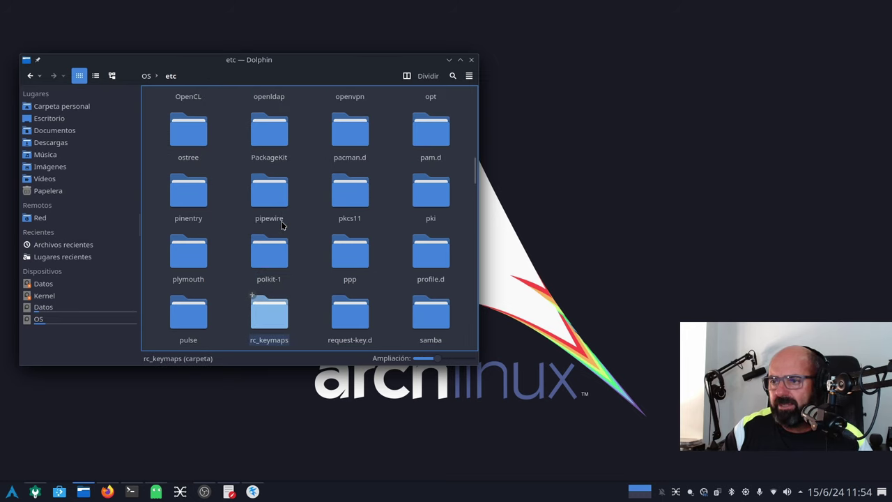
pyautogui.click(343, 140)
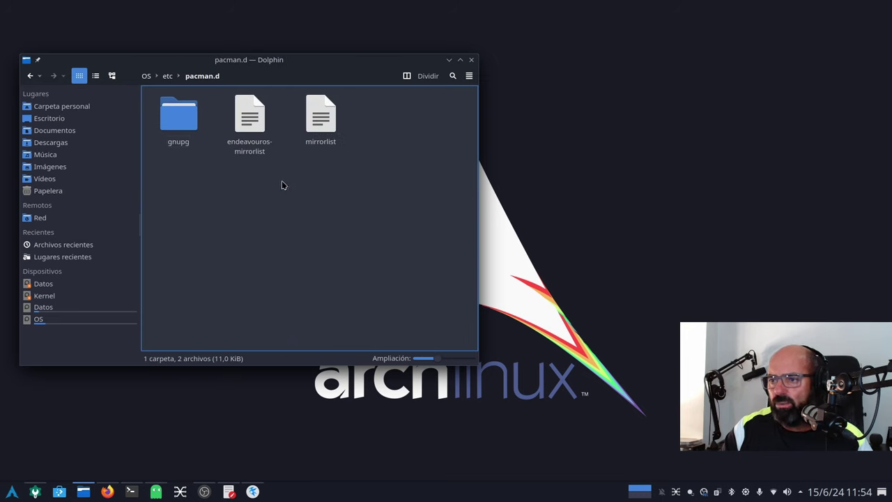
# - Open mirrorlist in Kate, look through its server entries, and close Kate, discarding the accidental change to the file
pyautogui.rightClick(326, 124)
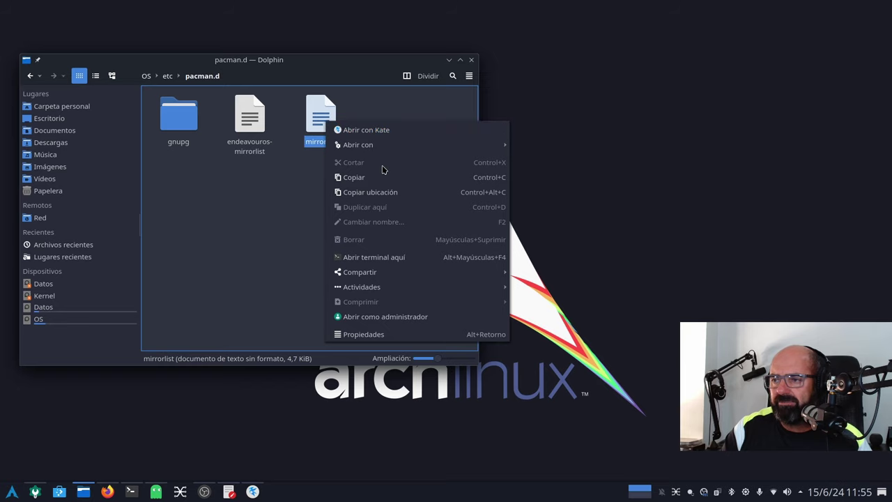
pyautogui.click(395, 132)
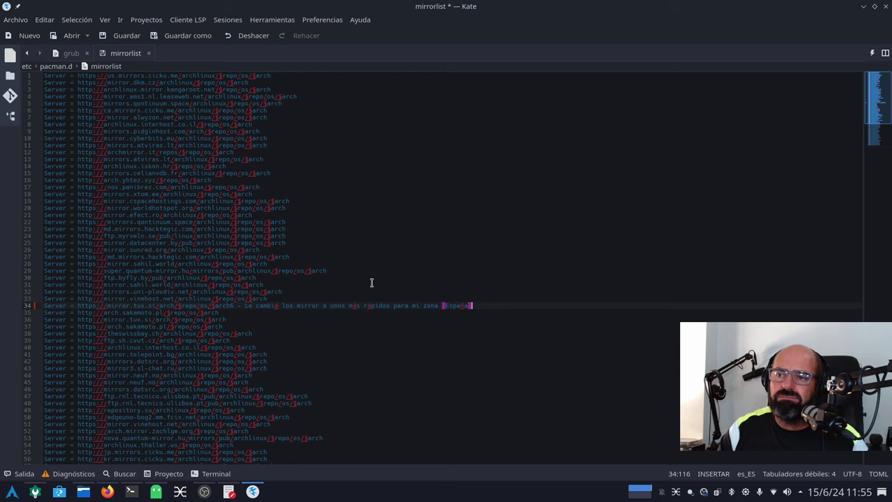
pyautogui.scroll(-8, 371, 282)
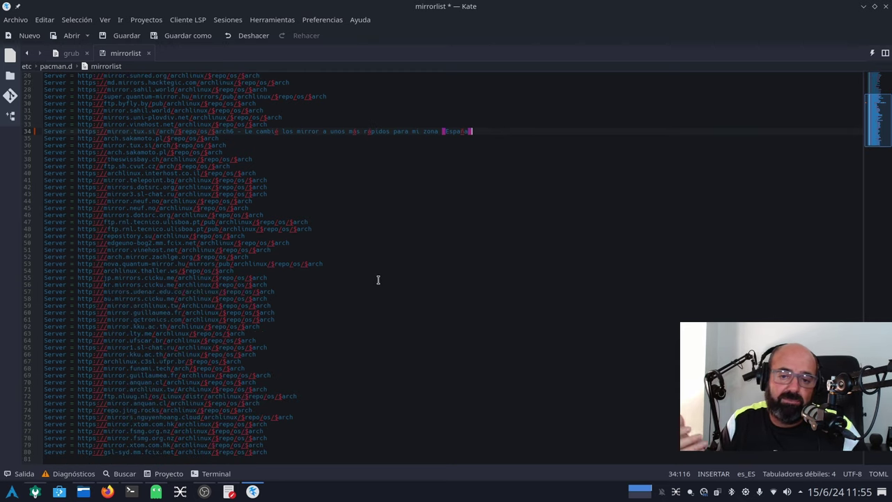
pyautogui.click(886, 6)
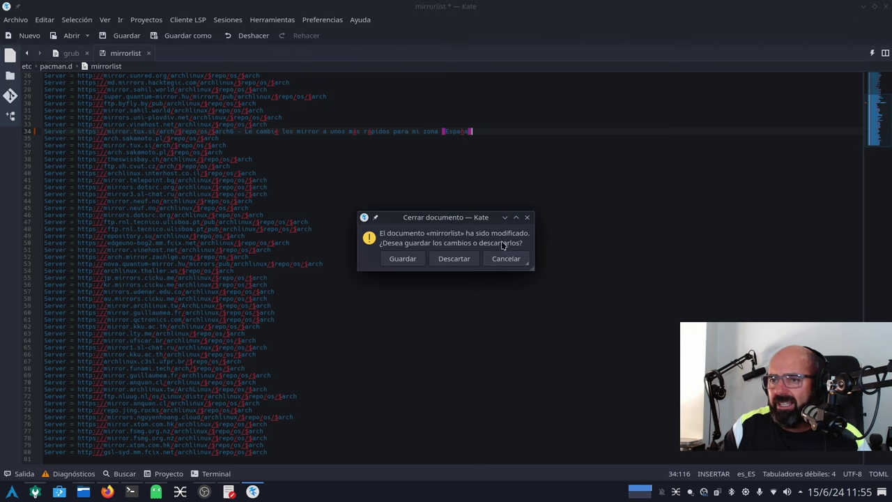
pyautogui.click(453, 258)
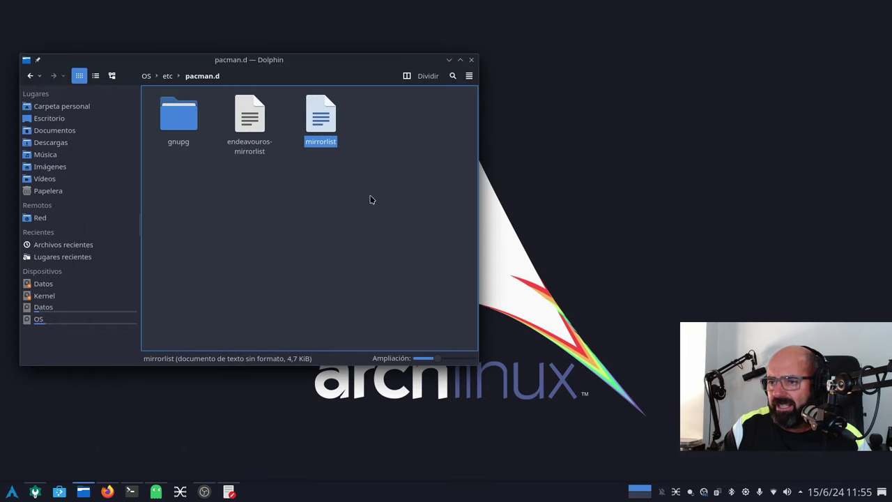
# - Maximize the Dolphin window, split the view, and show the home folder in the second pane
pyautogui.click(335, 188)
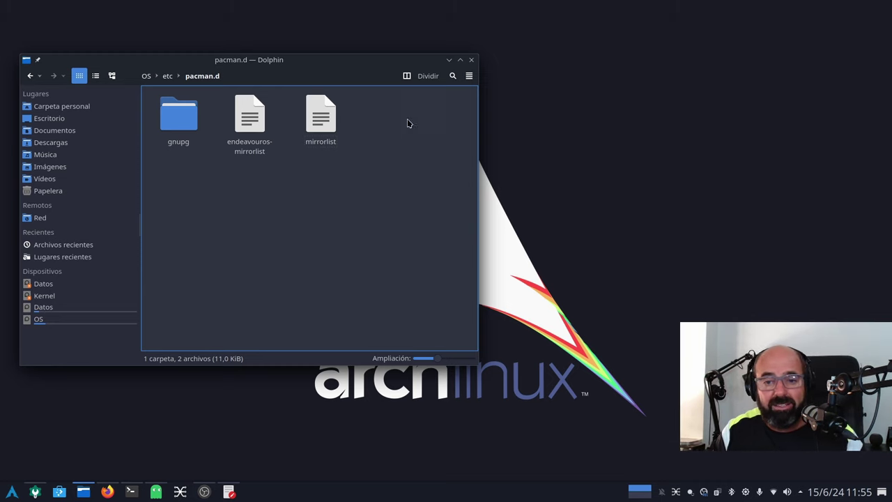
pyautogui.click(460, 60)
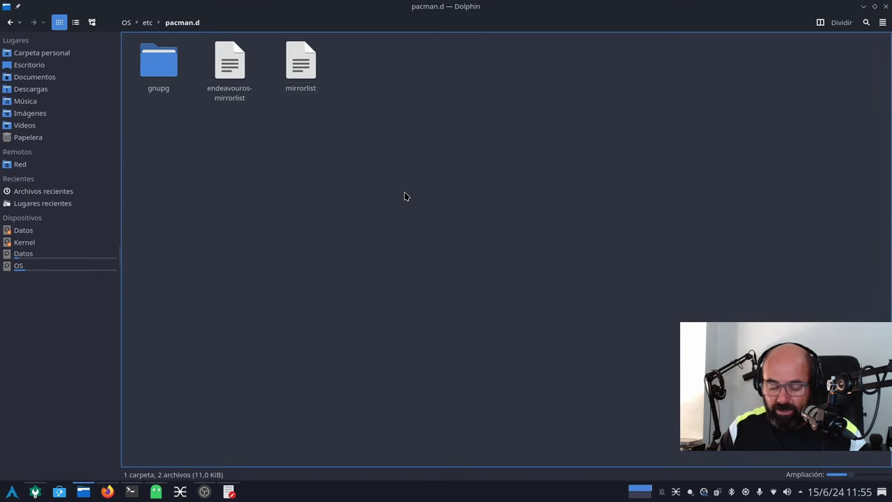
pyautogui.press('F3')
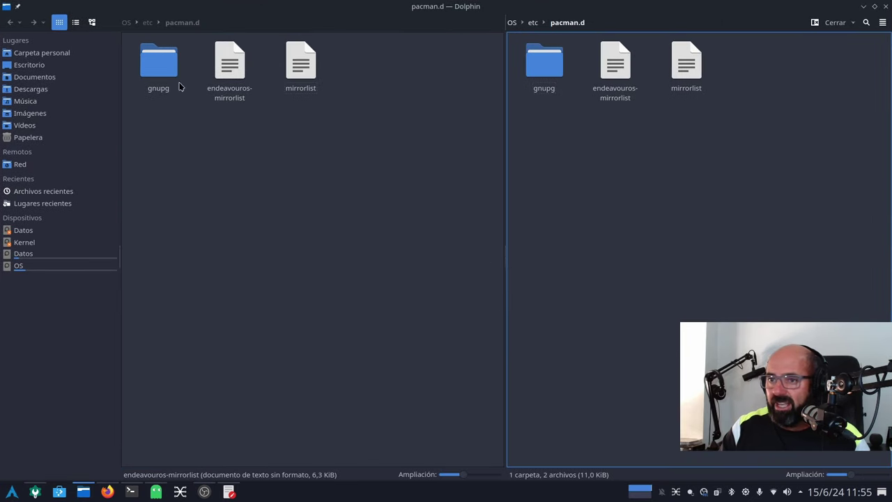
pyautogui.click(56, 54)
pyautogui.moveTo(287, 91); pyautogui.dragTo(614, 306)
pyautogui.click(635, 327)
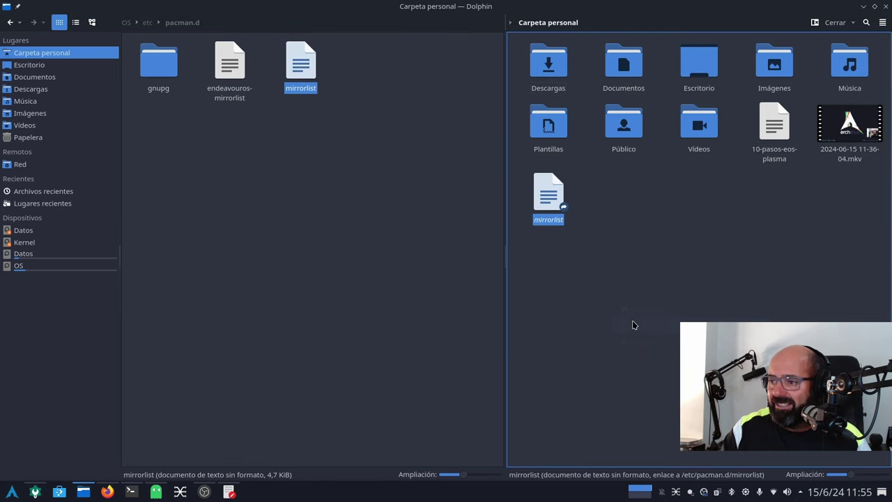
pyautogui.rightClick(564, 207)
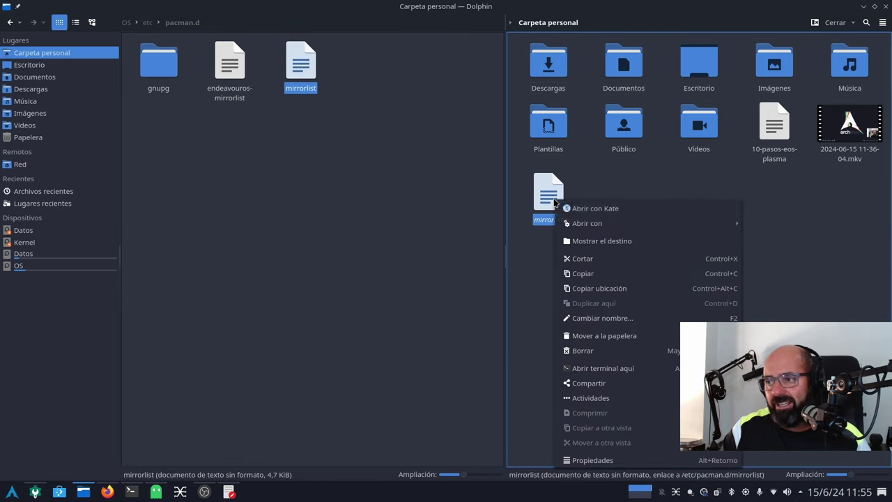
pyautogui.click(612, 335)
# - Copy mirrorlist from the pacman.d folder into the home folder and clear the selection in pacman.d
pyautogui.moveTo(295, 74); pyautogui.dragTo(569, 267)
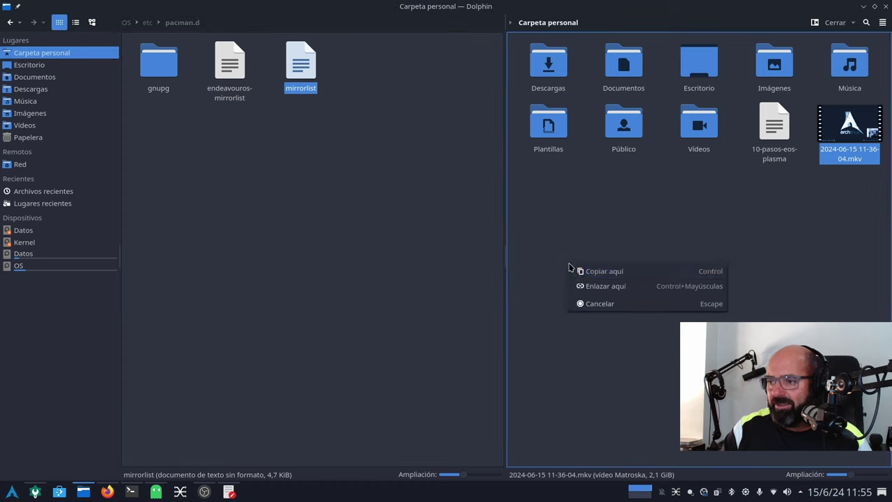
pyautogui.click(585, 271)
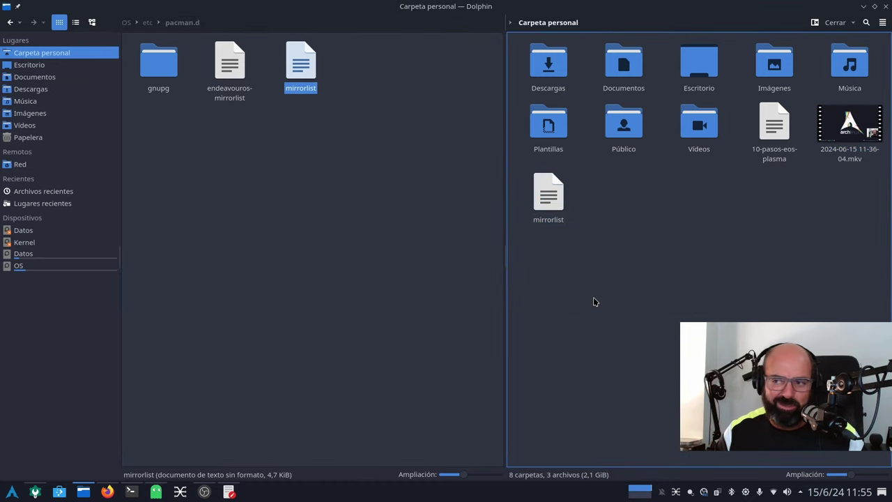
pyautogui.click(306, 173)
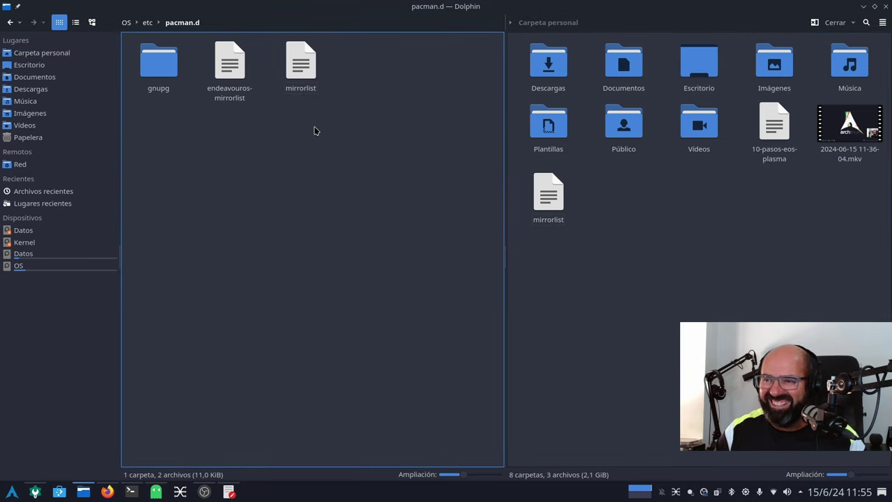
# - Open the original mirrorlist from pacman.d in Kate, review its server list from the beginning, and return to Dolphin
pyautogui.click(305, 76)
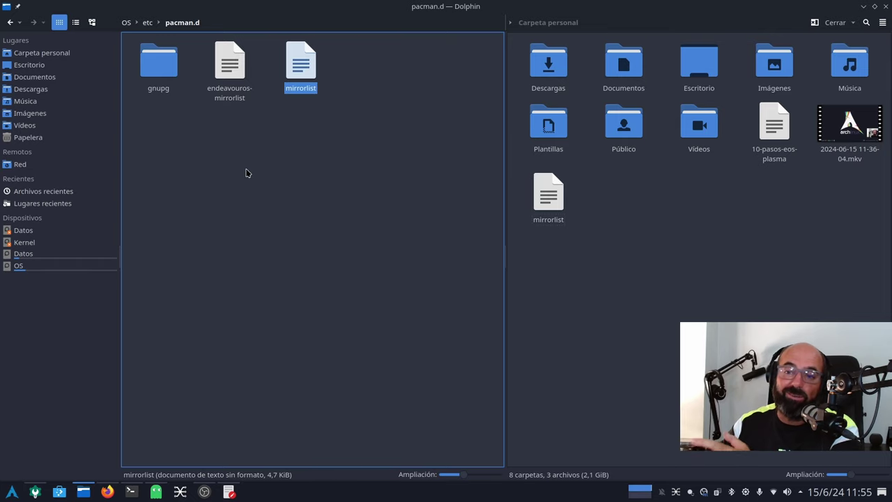
pyautogui.rightClick(298, 75)
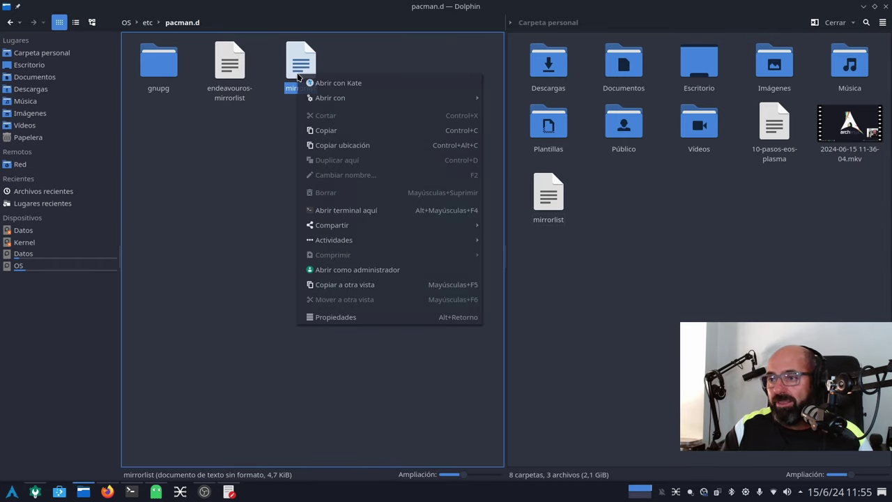
pyautogui.click(359, 85)
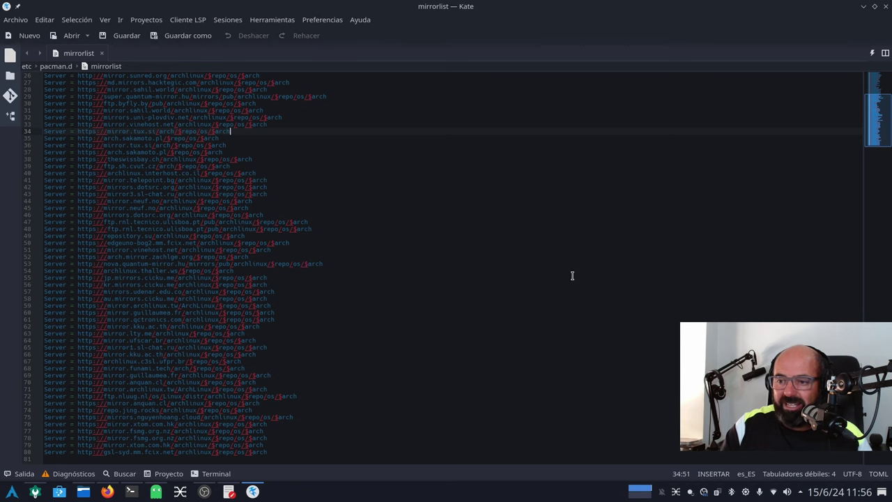
pyautogui.scroll(8, 572, 275)
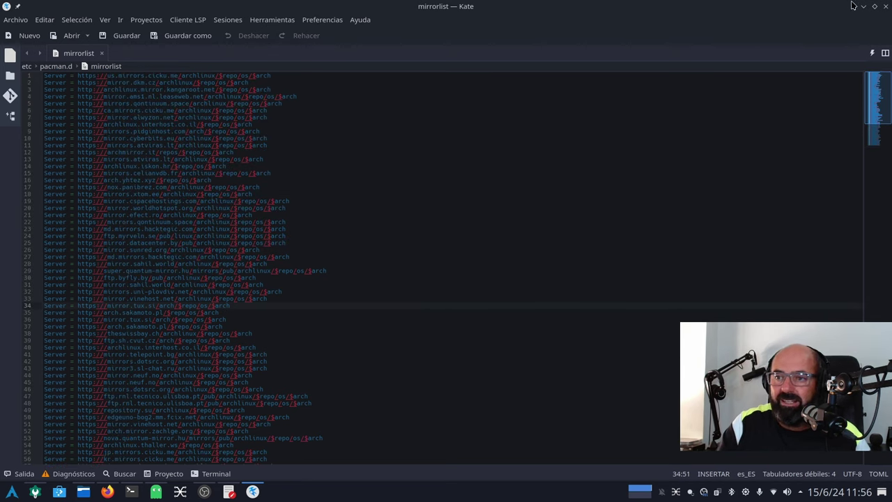
pyautogui.hotkey('alt', 'Tab')
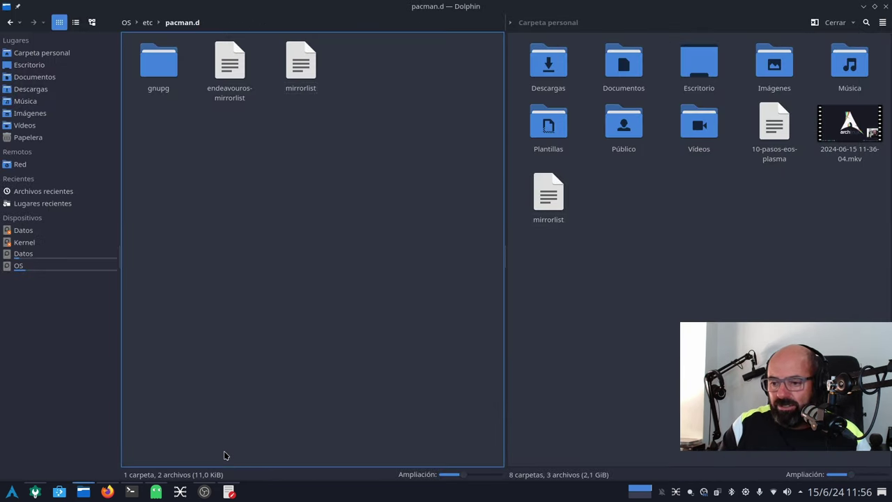
# - Switch to the 10-pasos-eos-plasma notes in KWrite and copy the command sudo pacman -S reflector rsync curl
pyautogui.click(226, 493)
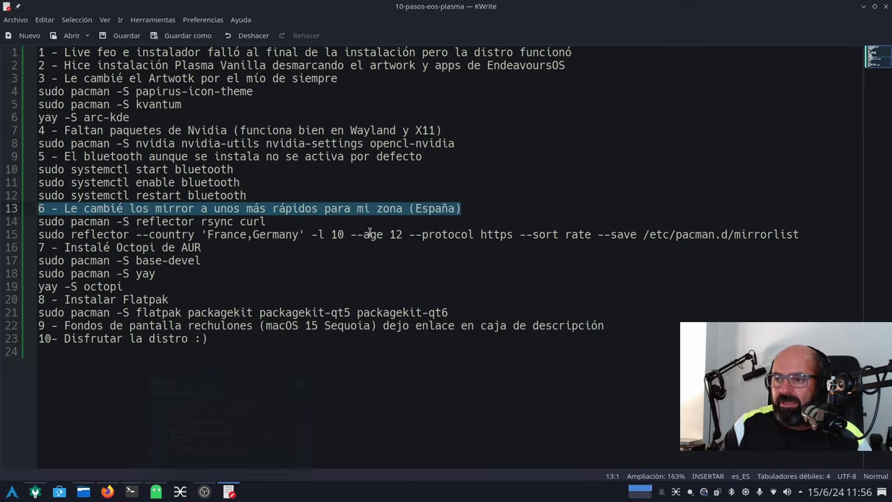
pyautogui.click(532, 199)
pyautogui.moveTo(800, 235); pyautogui.dragTo(38, 236)
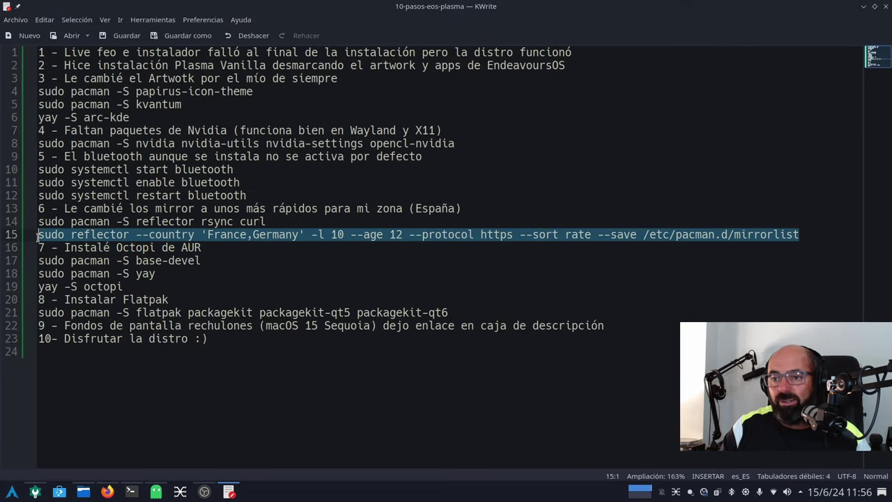
pyautogui.click(240, 221)
pyautogui.moveTo(269, 221); pyautogui.dragTo(38, 221)
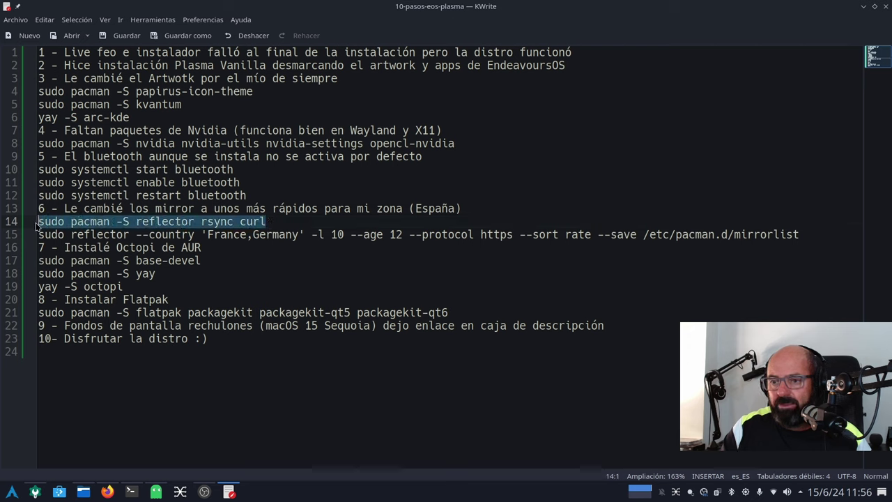
pyautogui.rightClick(207, 221)
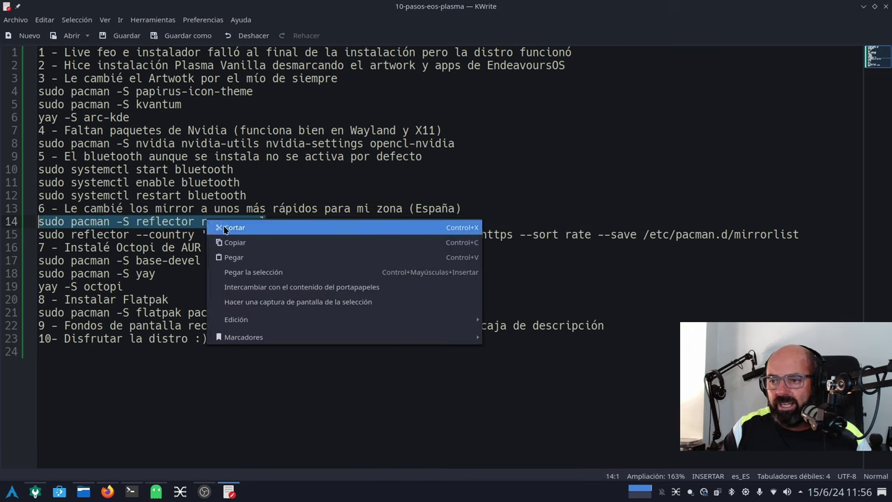
pyautogui.click(254, 244)
# - Switch to Konsole, open a new terminal tab, and paste the copied pacman command at its prompt
pyautogui.click(131, 492)
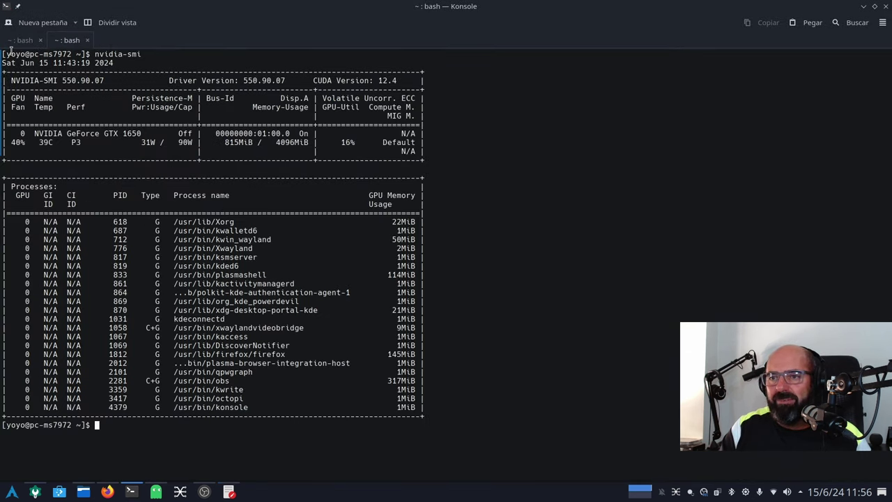
pyautogui.hotkey('ctrl', 'l')
pyautogui.hotkey('ctrl', 'shift', 'v')
pyautogui.press('Return')
pyautogui.click(73, 39)
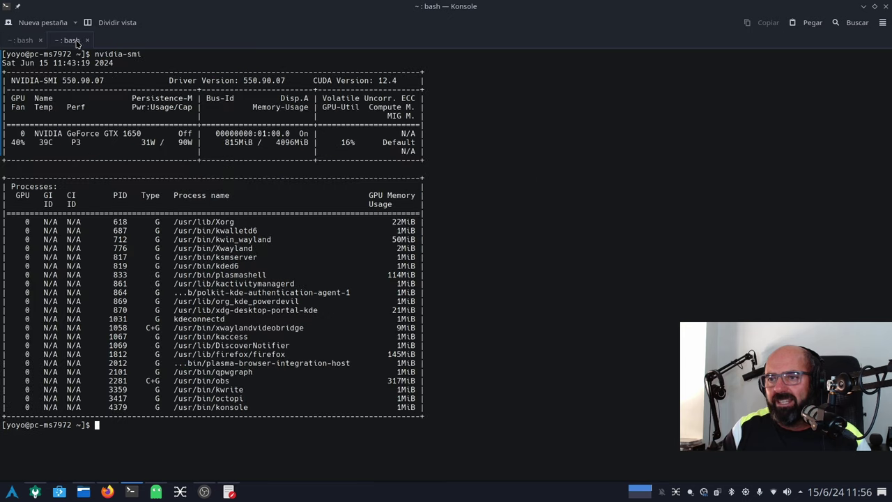
pyautogui.click(42, 22)
pyautogui.rightClick(216, 112)
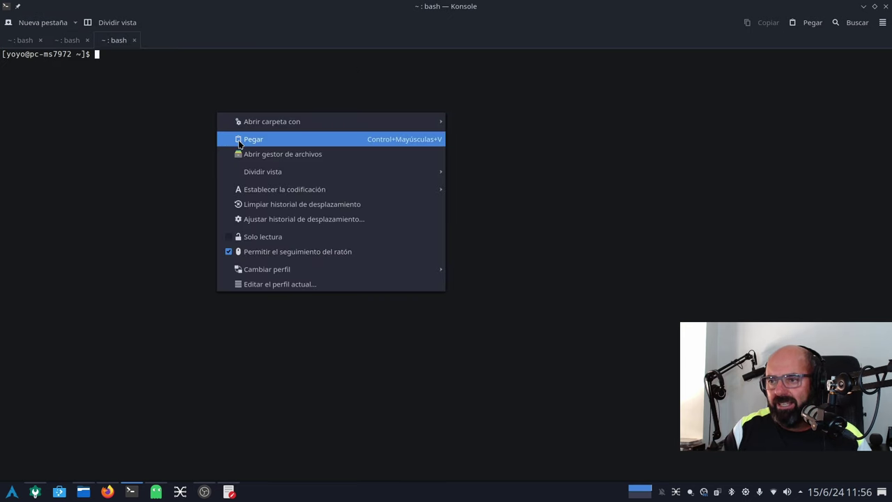
pyautogui.click(239, 139)
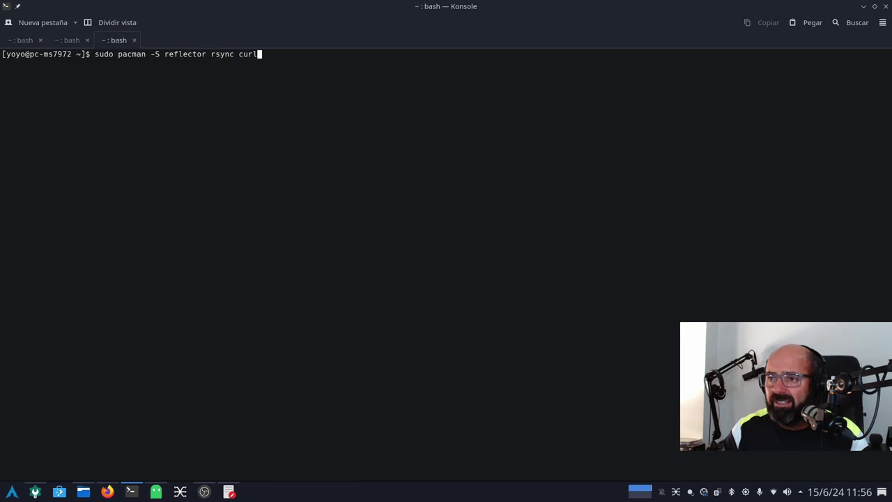
# - Run the reflector, rsync and curl installation, enter the sudo password, and answer s to continue
pyautogui.press('Return')
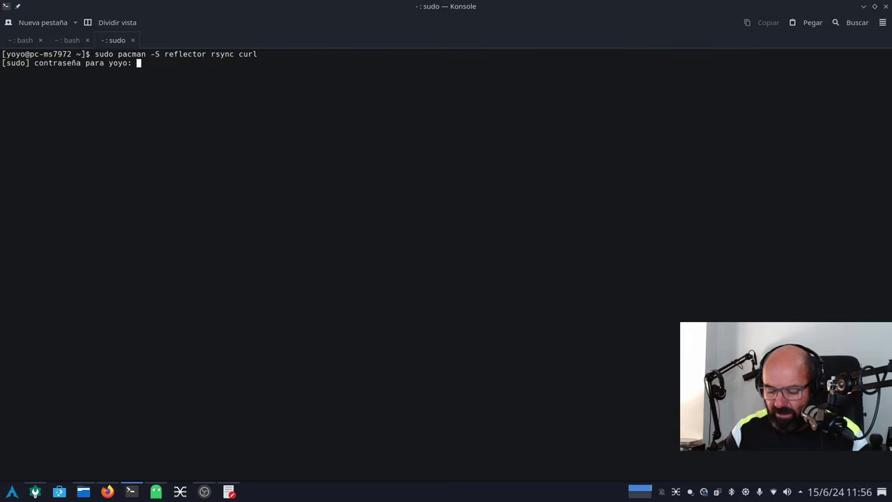
pyautogui.press('Return')
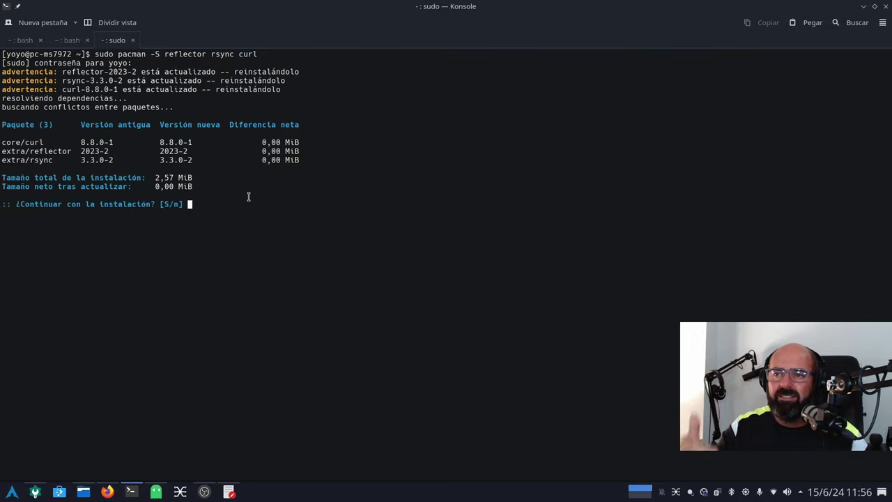
pyautogui.write('s')
pyautogui.press('Return')
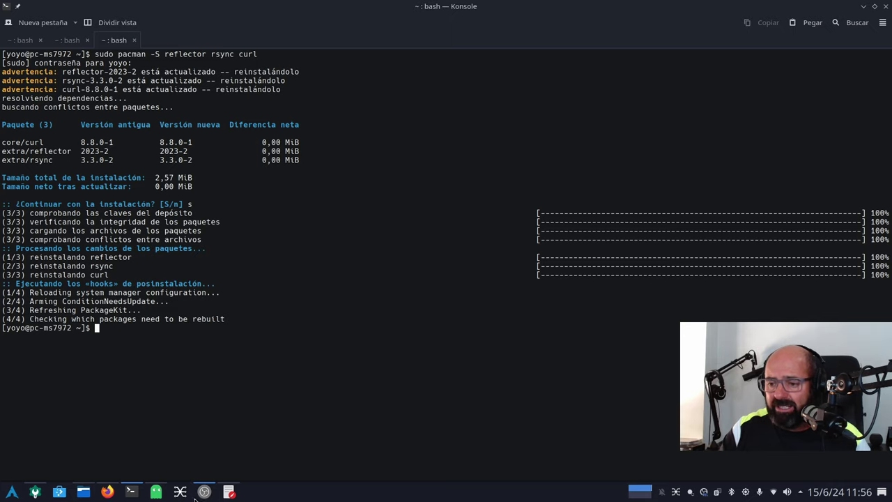
# - Return to the KWrite notes and examine the reflector command's country, -l 10 and --age 12 options
pyautogui.click(223, 495)
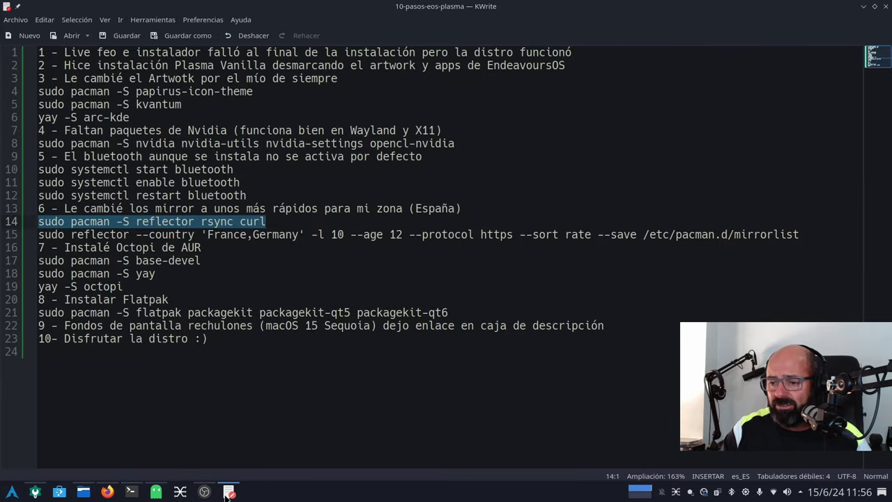
pyautogui.click(227, 493)
pyautogui.click(226, 493)
pyautogui.click(425, 300)
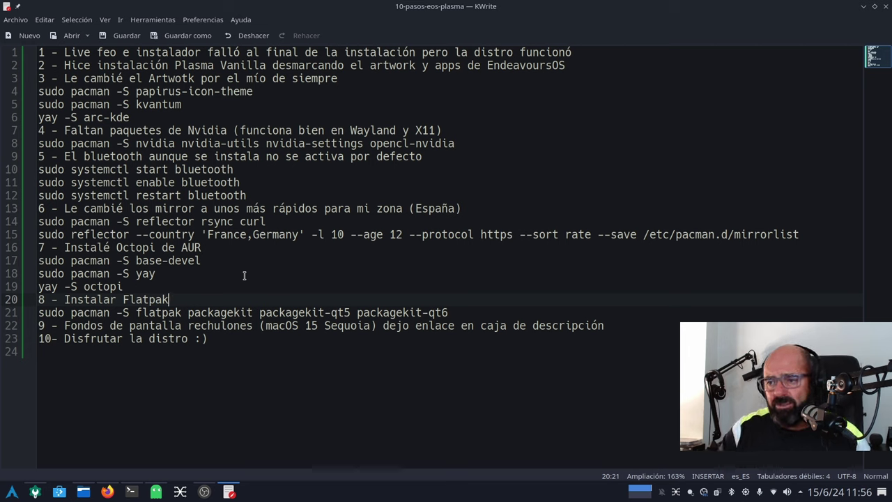
pyautogui.moveTo(299, 234); pyautogui.dragTo(97, 235)
pyautogui.click(268, 284)
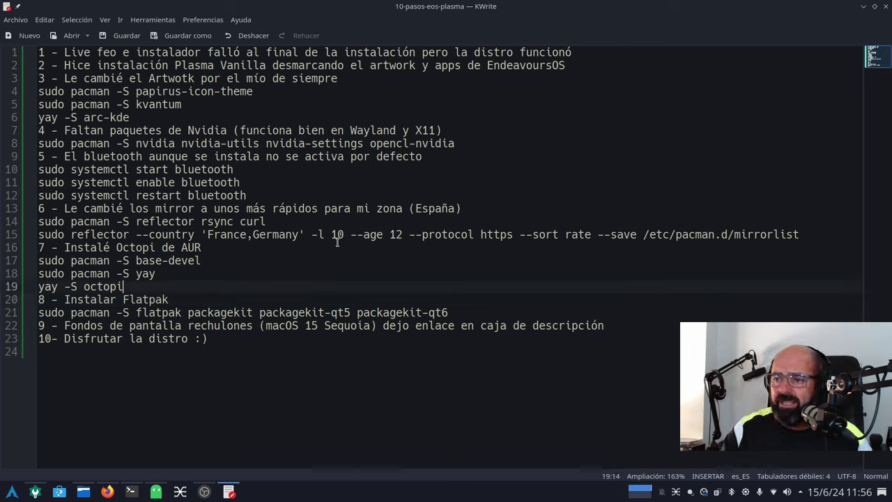
pyautogui.moveTo(349, 234); pyautogui.dragTo(296, 230)
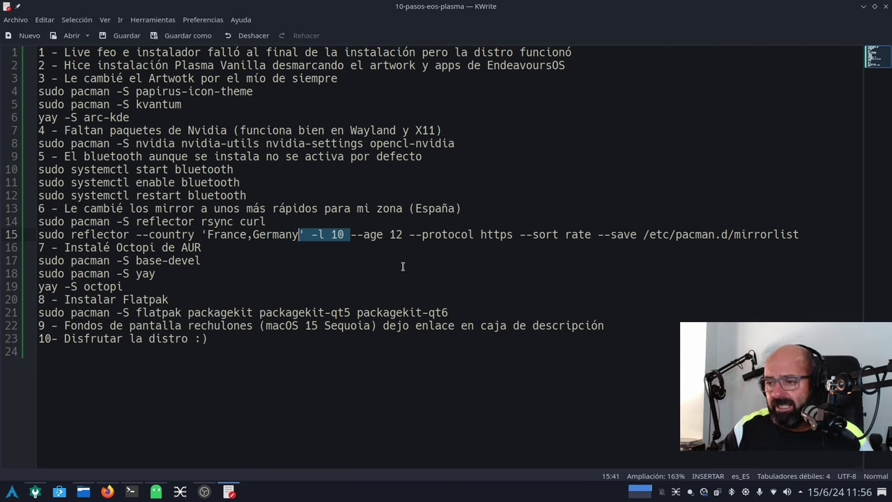
pyautogui.moveTo(402, 235); pyautogui.dragTo(391, 234)
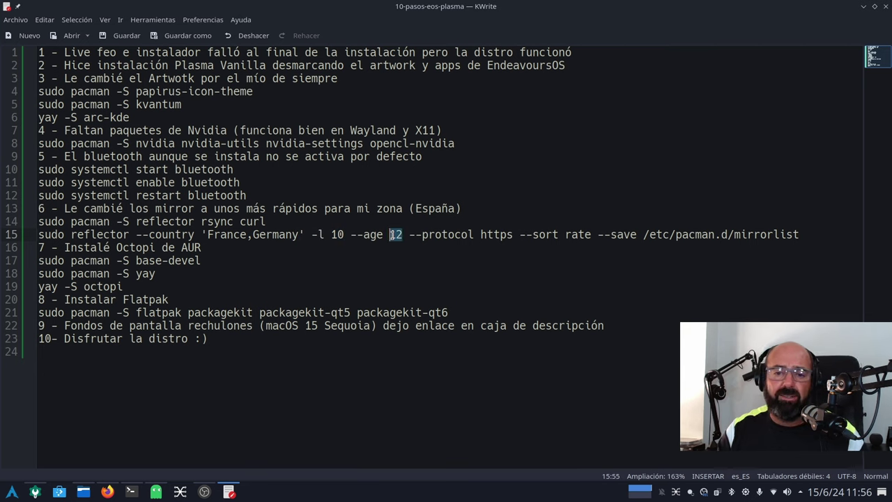
pyautogui.click(545, 241)
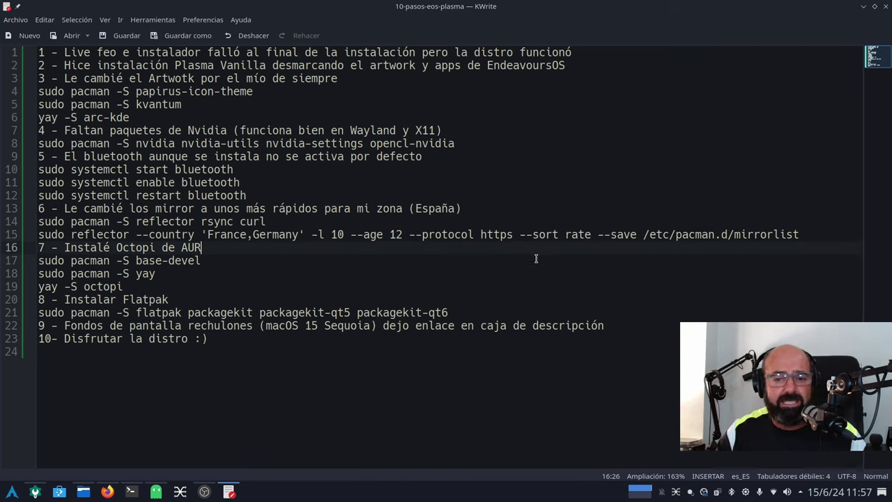
# - Copy the whole sudo reflector command from line 15 of the notes and minimize KWrite to return to Konsole
pyautogui.moveTo(800, 235); pyautogui.dragTo(5, 234)
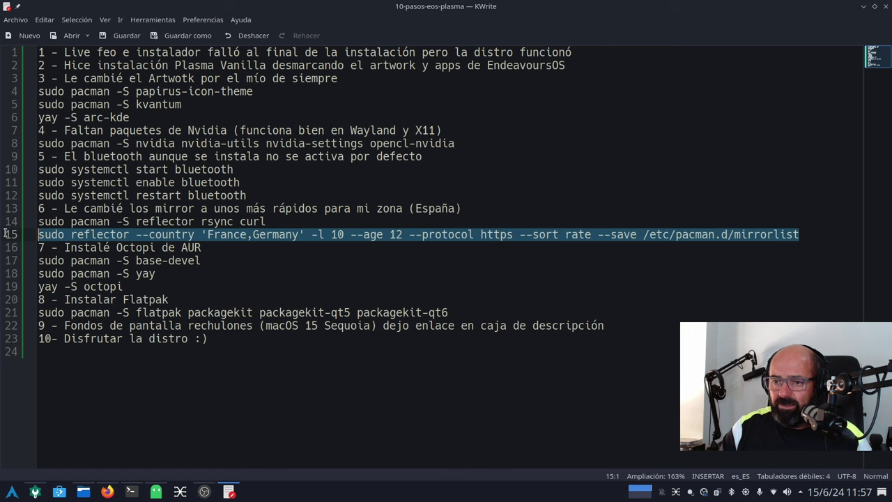
pyautogui.rightClick(82, 235)
pyautogui.click(105, 255)
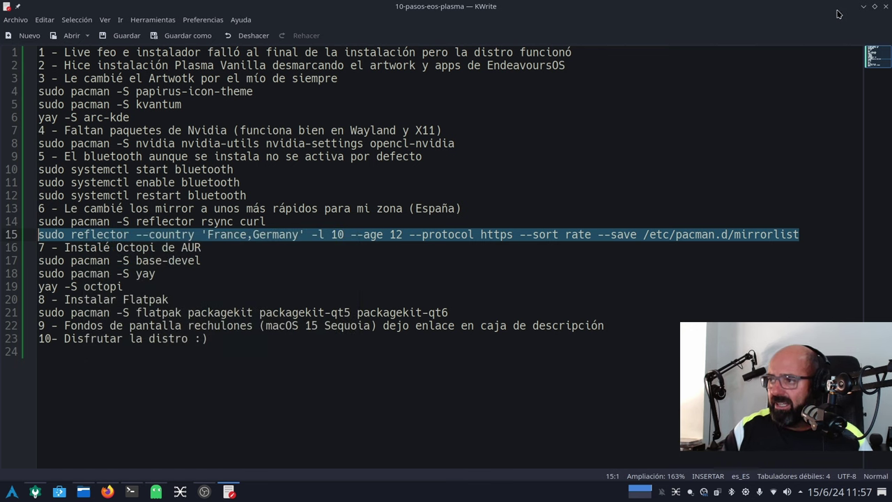
pyautogui.click(866, 9)
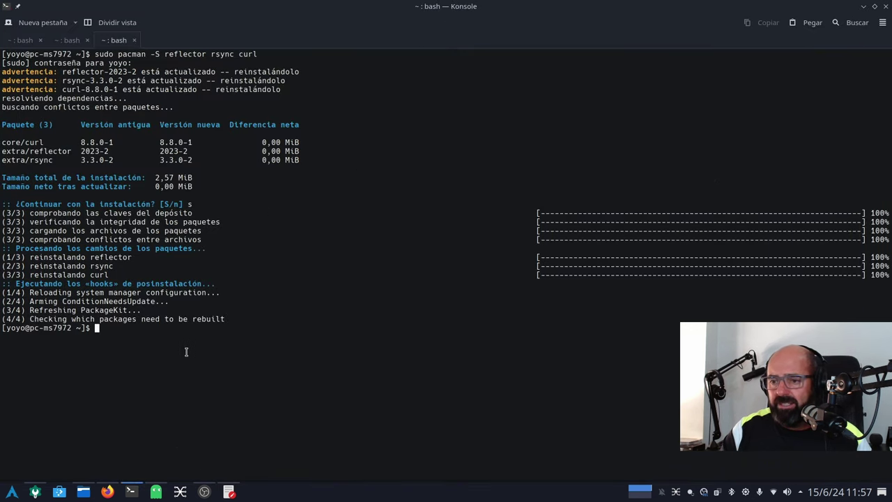
# - Run sudo reflector --country 'France,Germany' -l 10 --age 12 --protocol https --sort rate --save /etc/pacman.d/mirrorlist in the terminal
pyautogui.rightClick(186, 351)
pyautogui.click(266, 197)
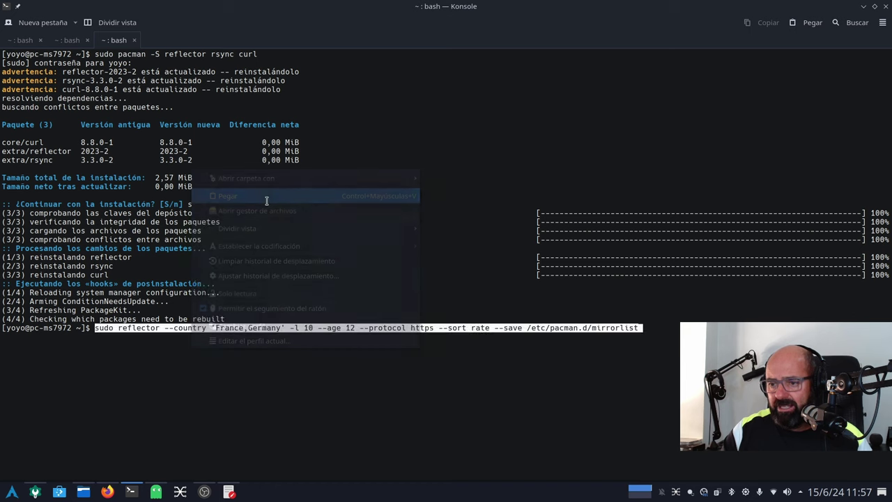
pyautogui.press('End')
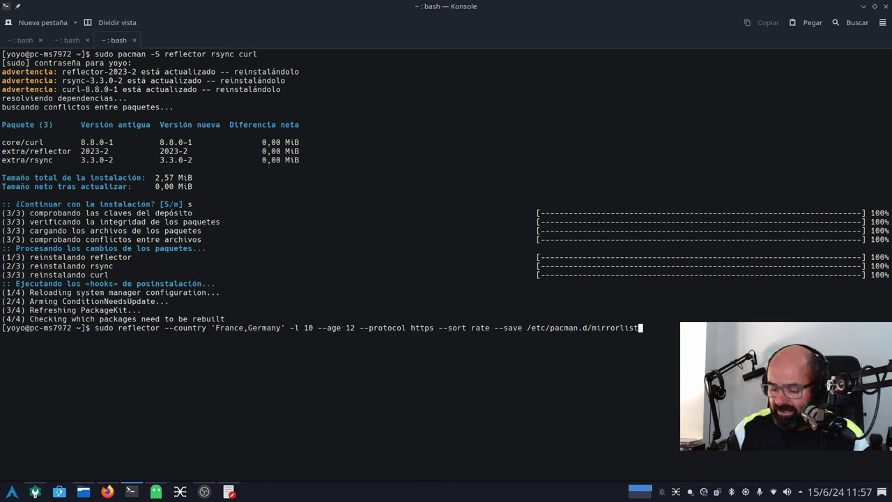
pyautogui.press('Return')
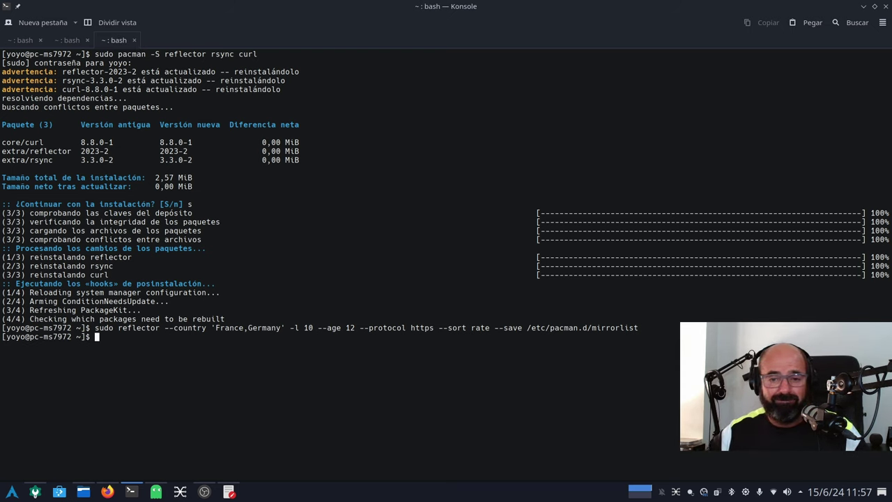
# - Minimize Konsole, switch to Dolphin, and open mirrorlist from the pacman.d folder in Kate
pyautogui.click(863, 6)
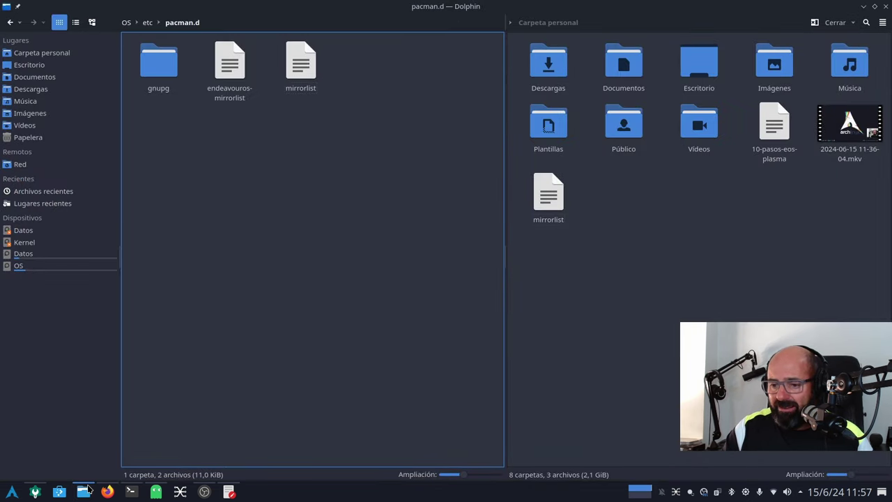
pyautogui.click(293, 67)
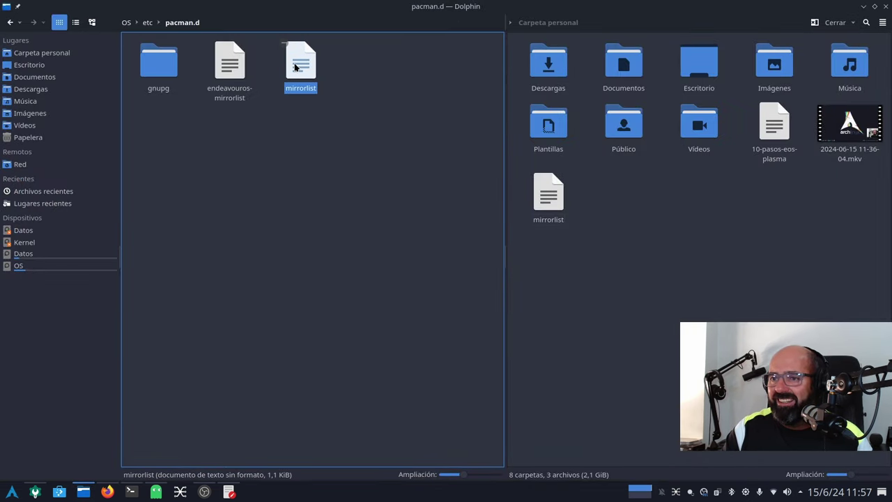
pyautogui.rightClick(308, 72)
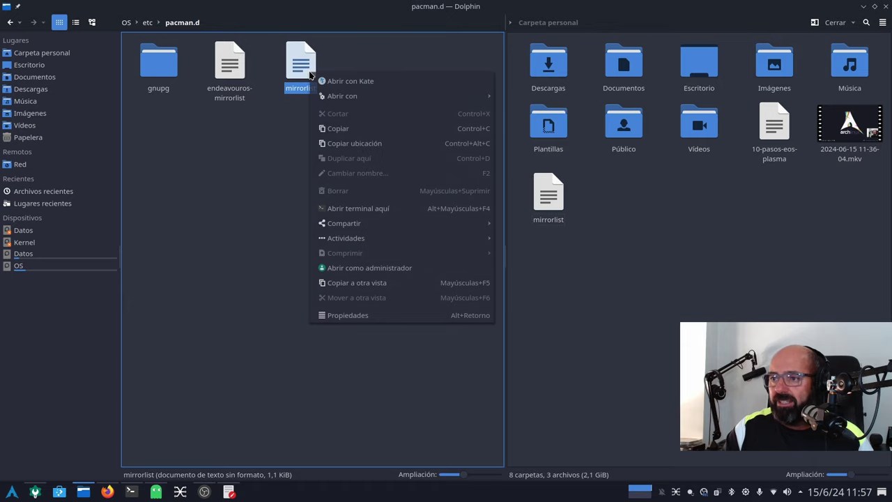
pyautogui.click(346, 84)
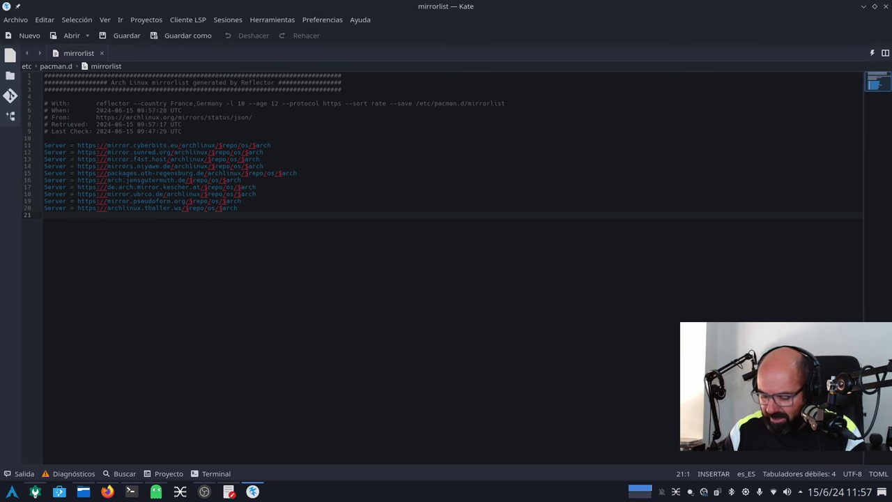
# - Examine the reflector command line and the server entries in the new mirrorlist
pyautogui.hotkey('ctrl', '+')
pyautogui.hotkey('ctrl', '+')
pyautogui.hotkey('ctrl', '+')
pyautogui.hotkey('ctrl', '+')
pyautogui.hotkey('ctrl', '+')
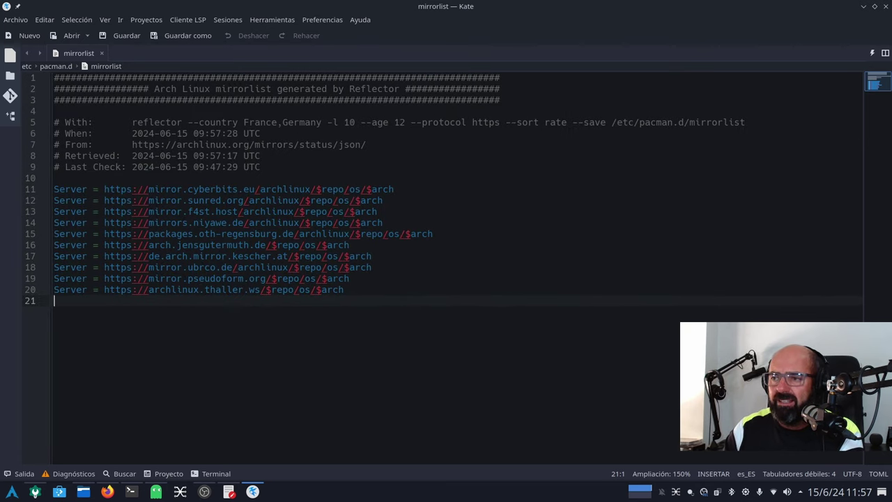
pyautogui.moveTo(744, 122); pyautogui.dragTo(62, 122)
pyautogui.click(136, 357)
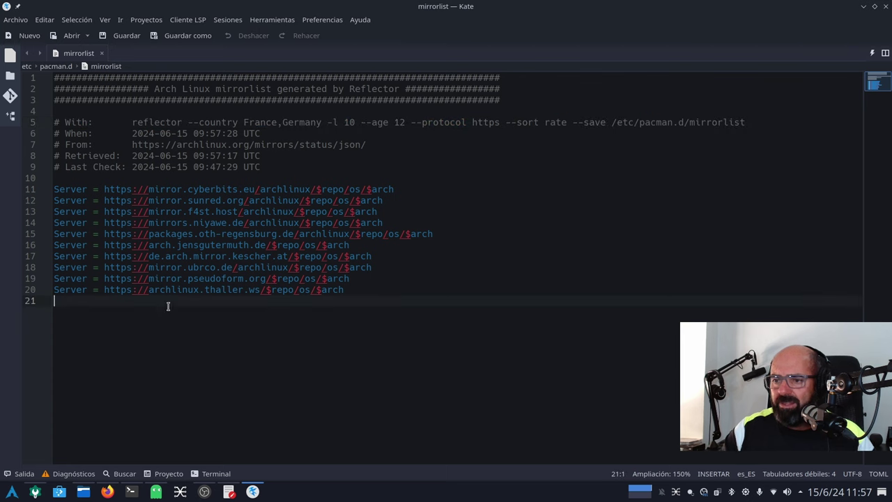
pyautogui.hotkey('shift', 'Up')
pyautogui.hotkey('shift', 'Up')
pyautogui.hotkey('shift', 'Up')
pyautogui.hotkey('shift', 'Up')
pyautogui.hotkey('shift', 'Up')
pyautogui.hotkey('shift', 'Up')
pyautogui.hotkey('shift', 'Up')
pyautogui.hotkey('shift', 'Up')
pyautogui.hotkey('shift', 'Up')
pyautogui.hotkey('shift', 'Up')
pyautogui.hotkey('shift', 'Up')
pyautogui.hotkey('shift', 'Up')
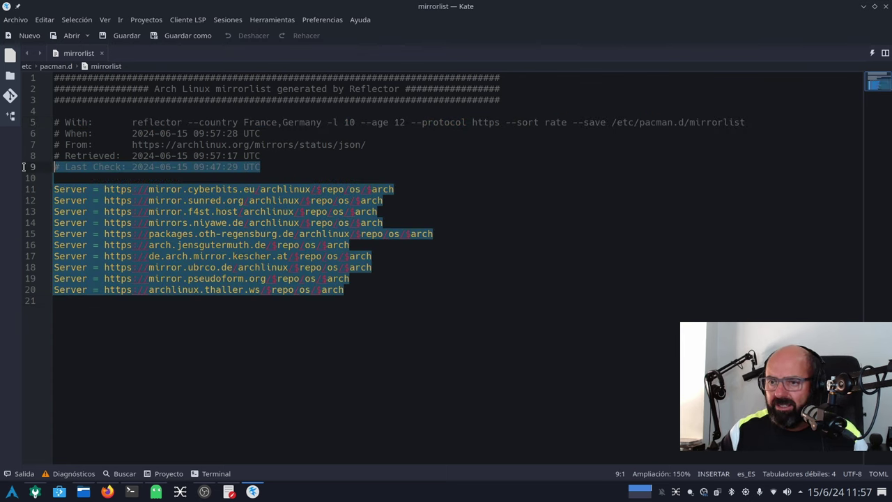
pyautogui.click(363, 393)
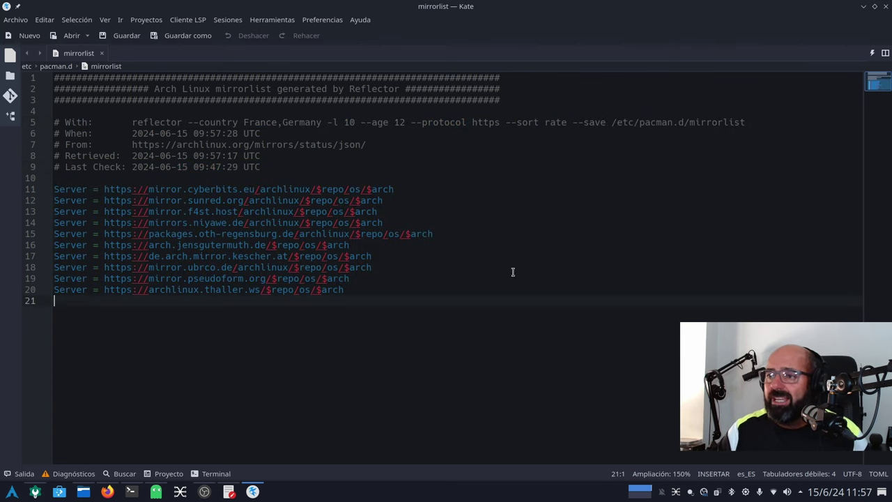
# - Open the home folder's mirrorlist copy in a smaller Kate window, look through its servers, and quit Kate
pyautogui.click(874, 6)
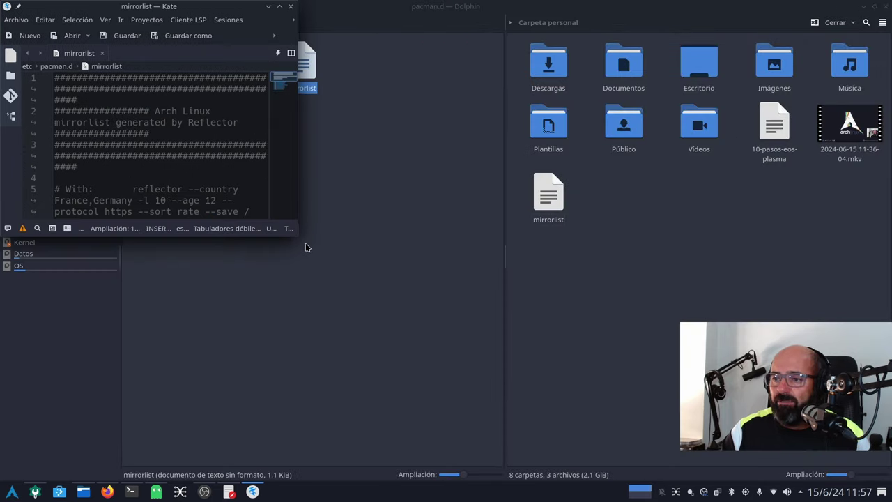
pyautogui.moveTo(309, 247); pyautogui.dragTo(401, 445)
pyautogui.rightClick(537, 207)
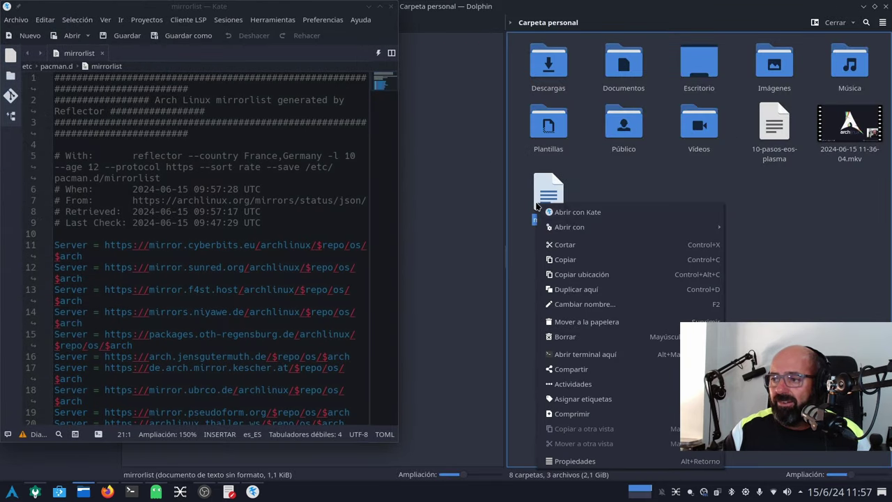
pyautogui.click(561, 211)
pyautogui.scroll(-3, 284, 217)
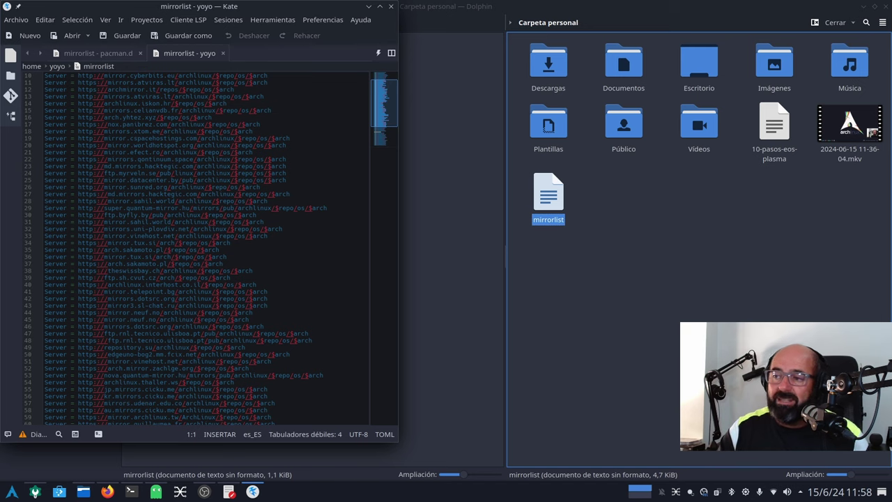
pyautogui.hotkey('ctrl', 'q')
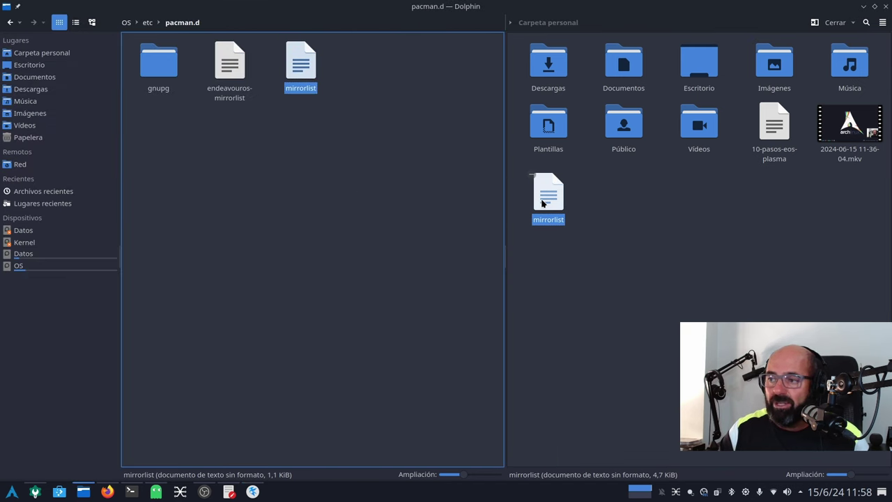
# - Close Dolphin and the home folder's mirrorlist document in Kate, and minimize the Kate window
pyautogui.click(543, 203)
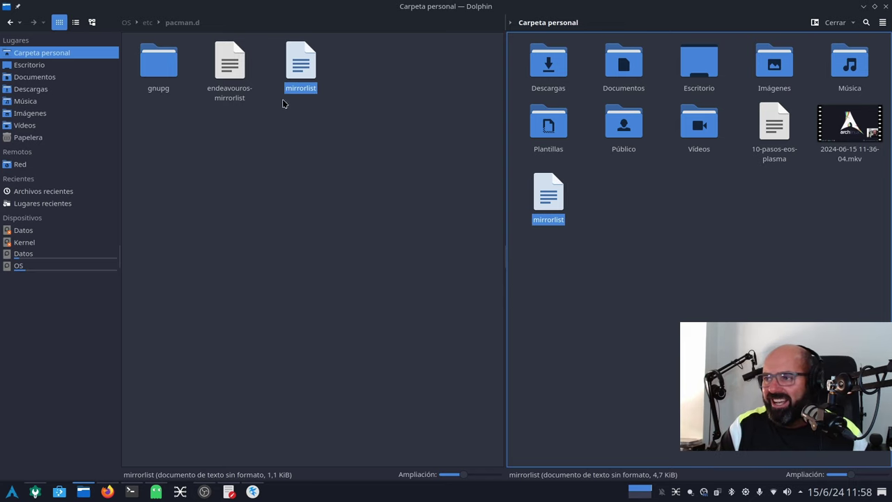
pyautogui.click(885, 6)
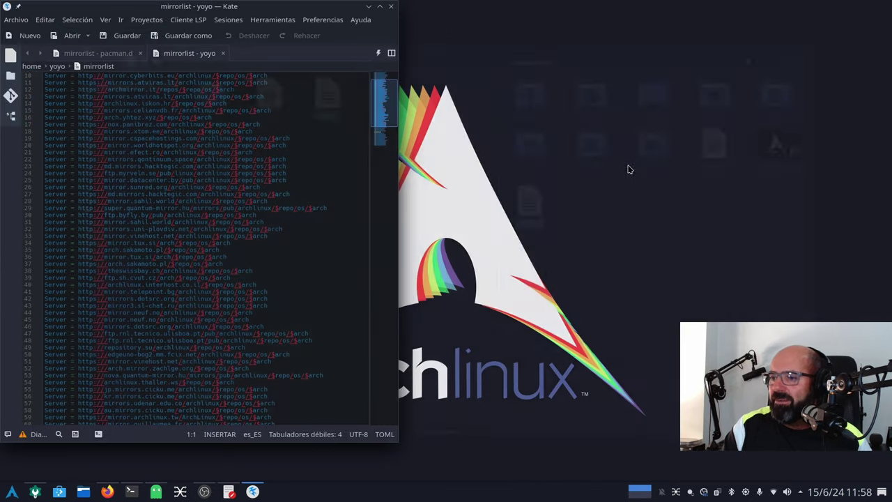
pyautogui.click(224, 53)
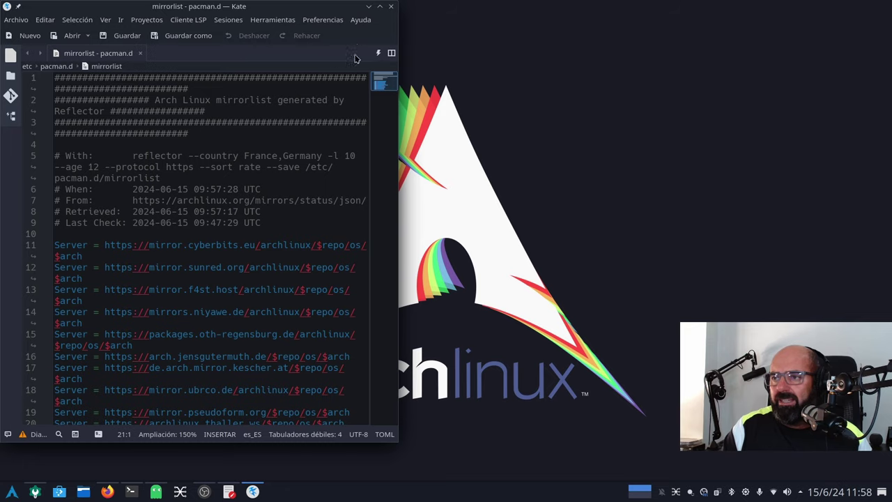
pyautogui.click(379, 6)
pyautogui.click(863, 7)
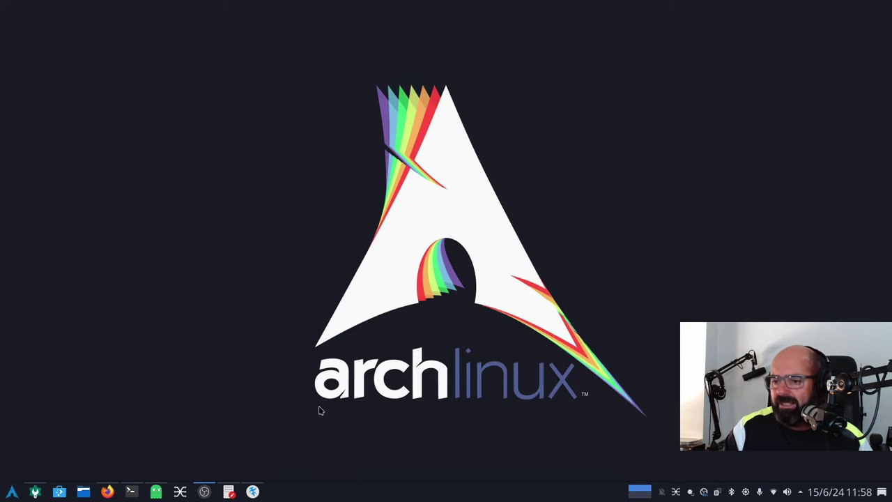
# - Switch to Konsole, run sudo pacman -Syyu, accept the installation with s, and minimize the terminal
pyautogui.click(130, 492)
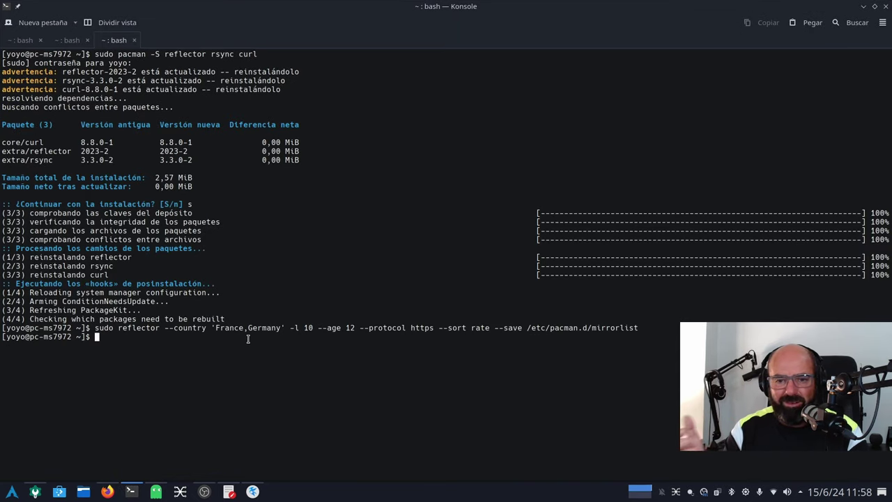
pyautogui.write('sudo pacman -')
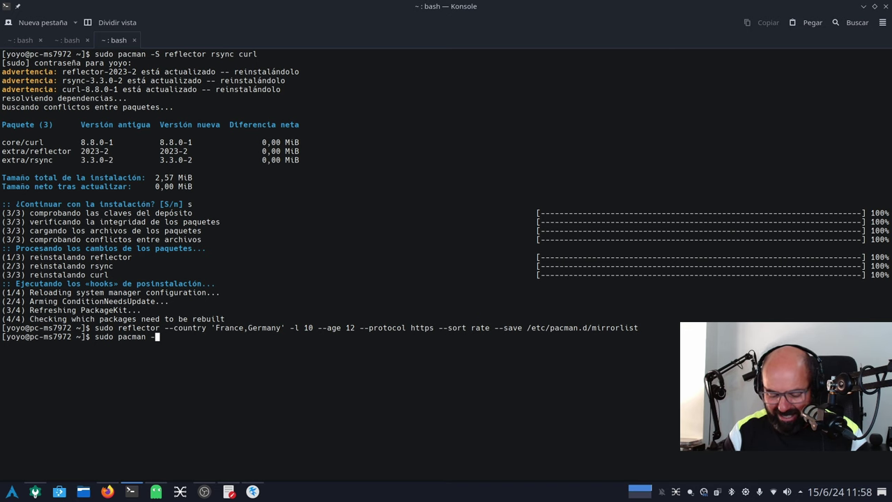
pyautogui.write('Syyu')
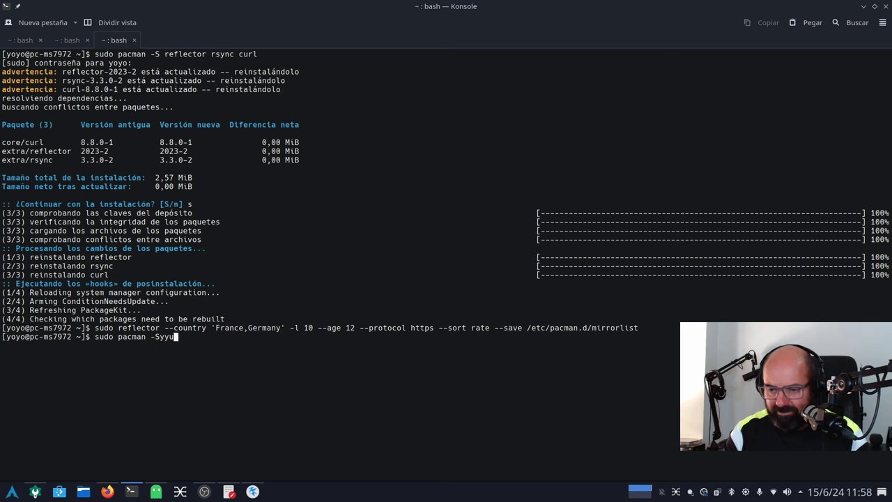
pyautogui.press('Return')
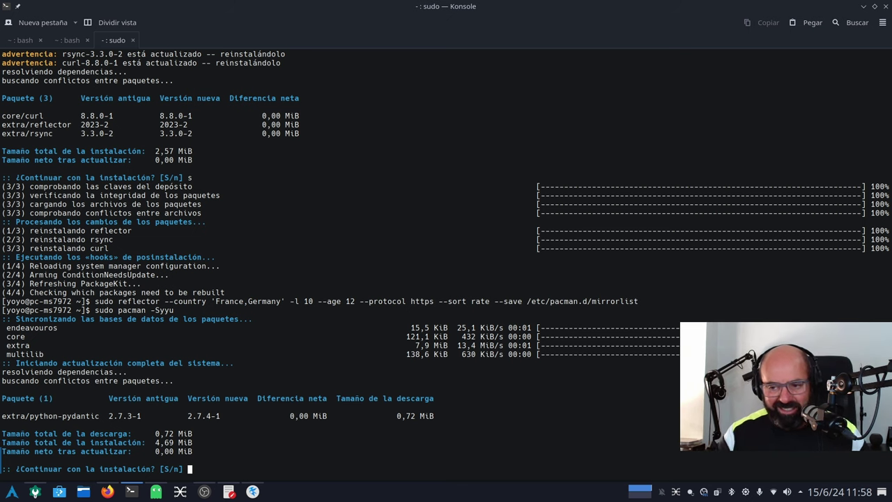
pyautogui.write('s')
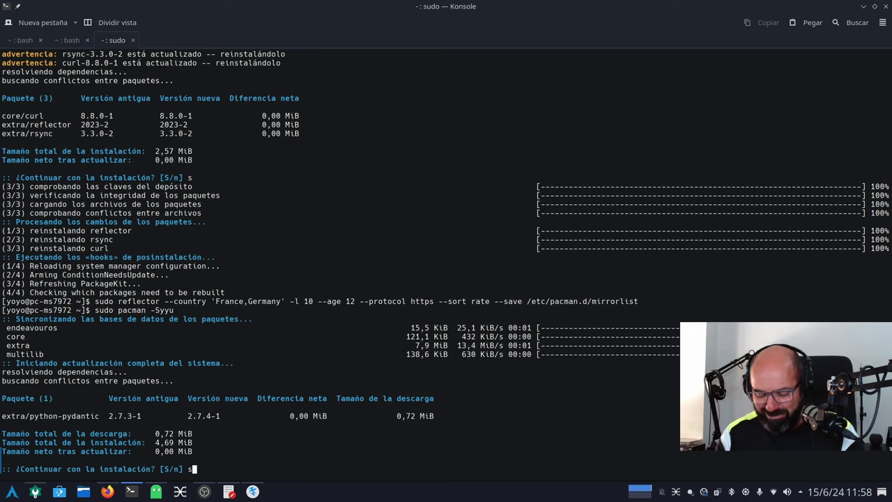
pyautogui.press('Return')
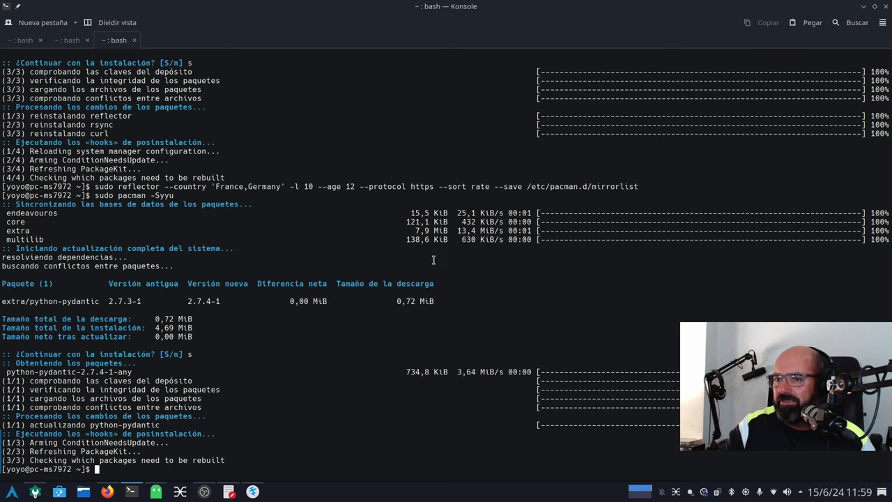
pyautogui.click(864, 7)
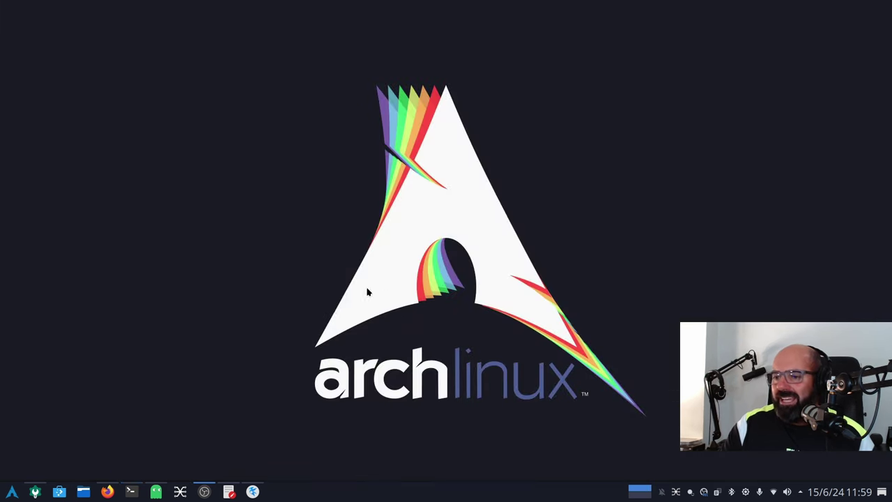
# - Switch to the 10-pasos-eos-plasma notes in KWrite and review step 7 with its base-devel and yay install commands
pyautogui.click(230, 492)
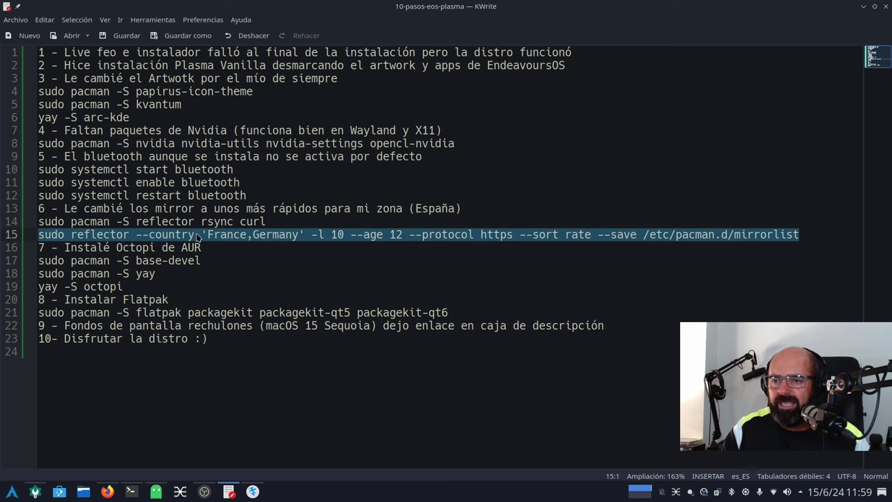
pyautogui.moveTo(201, 248); pyautogui.dragTo(32, 248)
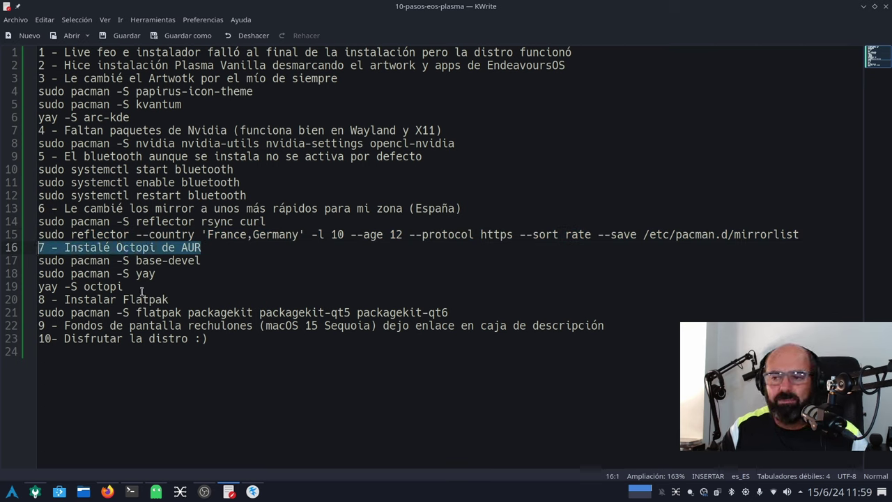
pyautogui.click(173, 299)
pyautogui.moveTo(202, 260); pyautogui.dragTo(28, 261)
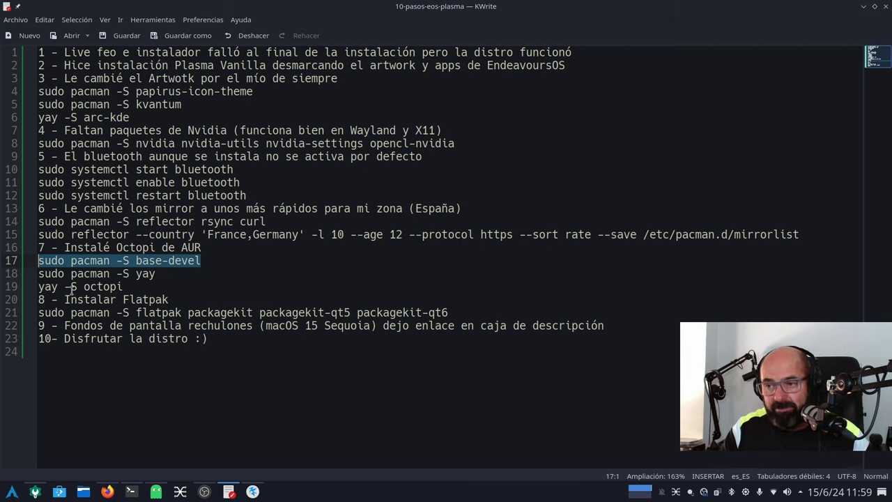
pyautogui.click(163, 288)
pyautogui.moveTo(166, 277); pyautogui.dragTo(33, 275)
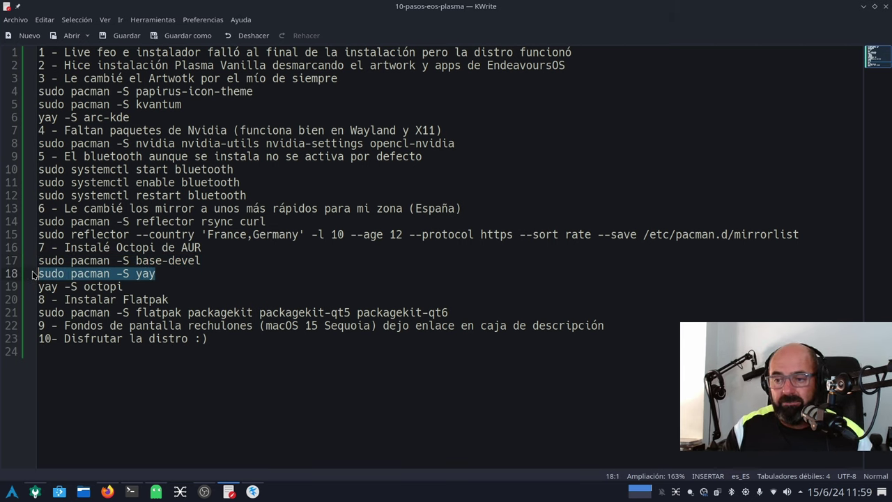
pyautogui.click(162, 298)
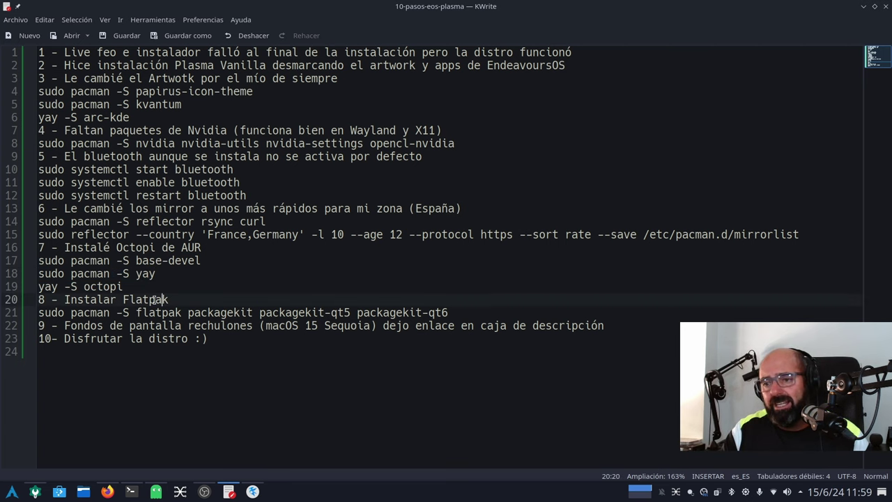
# - Append --noconfirm to the yay -S octopi command in the notes
pyautogui.click(129, 287)
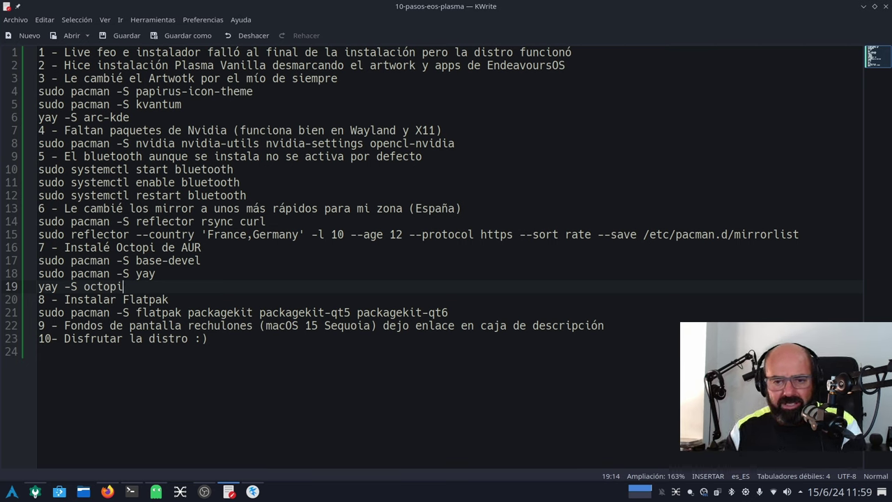
pyautogui.write('--n')
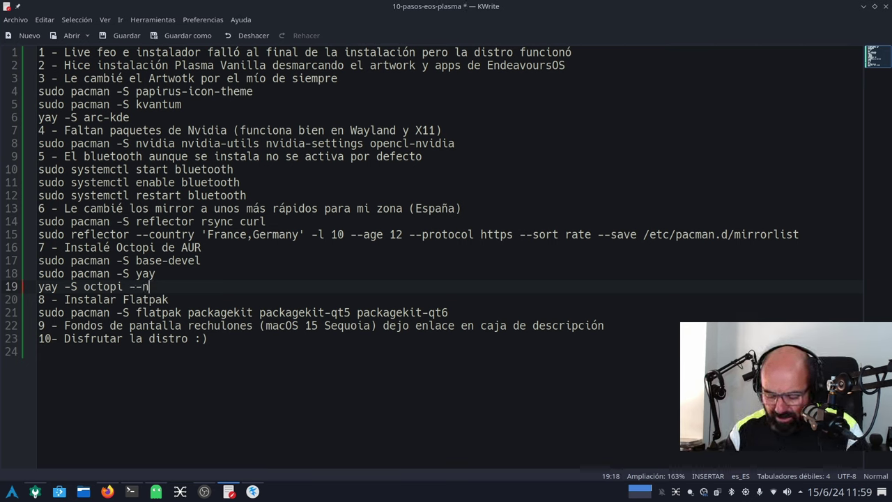
pyautogui.write('oconfirm')
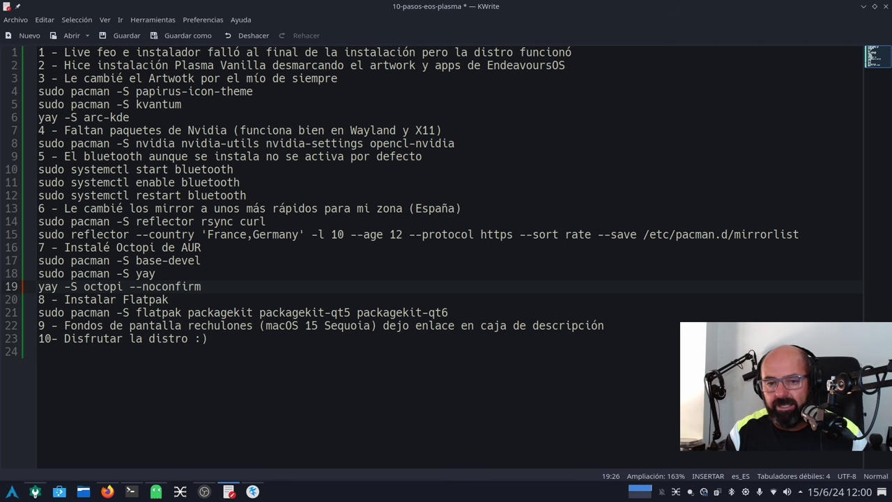
# - Remove the --noconfirm option from the end of the yay -S octopi line
pyautogui.press('BackSpace')
pyautogui.press('BackSpace')
pyautogui.press('BackSpace')
pyautogui.press('BackSpace')
pyautogui.press('BackSpace')
pyautogui.press('BackSpace')
pyautogui.press('BackSpace')
pyautogui.press('BackSpace')
pyautogui.press('BackSpace')
pyautogui.press('BackSpace')
pyautogui.press('BackSpace')
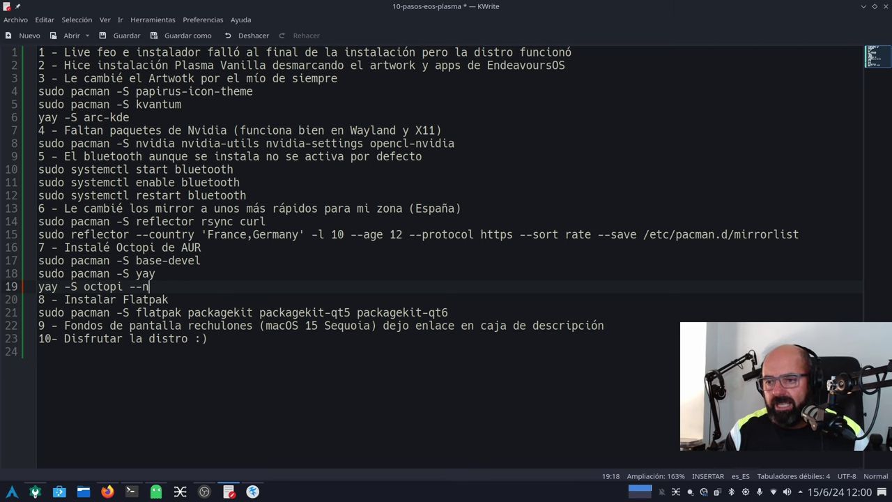
# - Switch to Octopi, check its version information, and close both the information dialog and the Octopi window
pyautogui.click(159, 493)
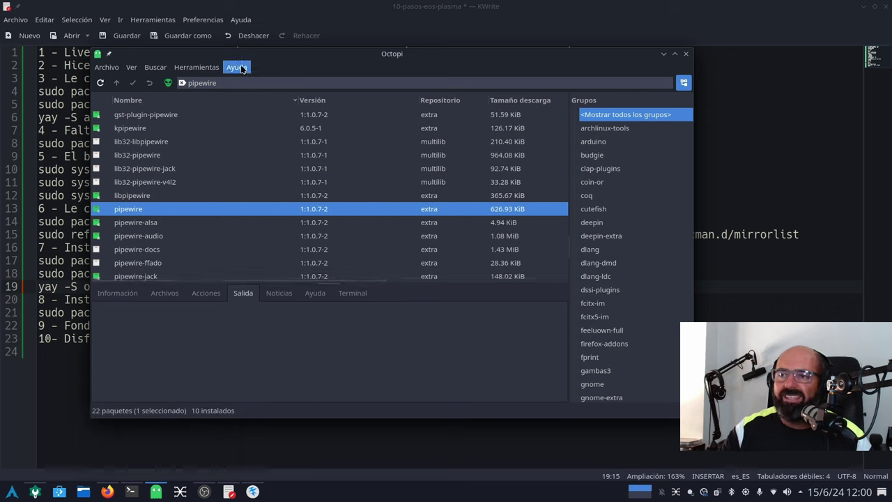
pyautogui.click(237, 67)
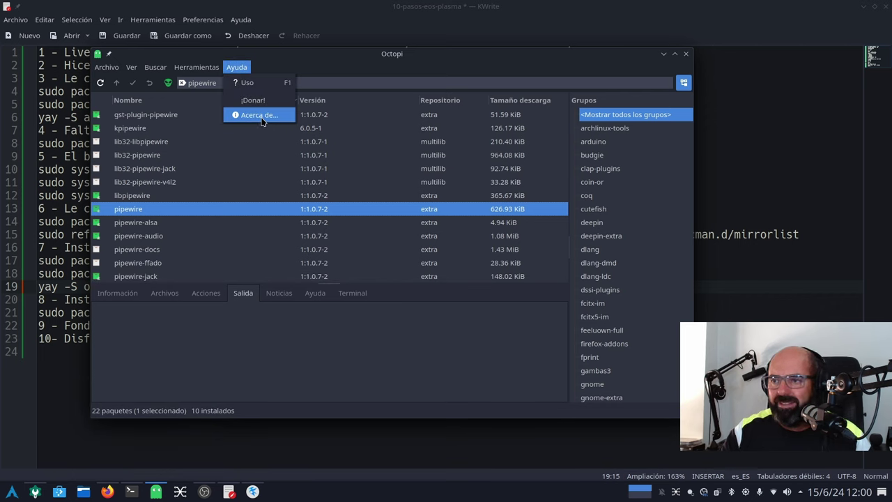
pyautogui.click(256, 115)
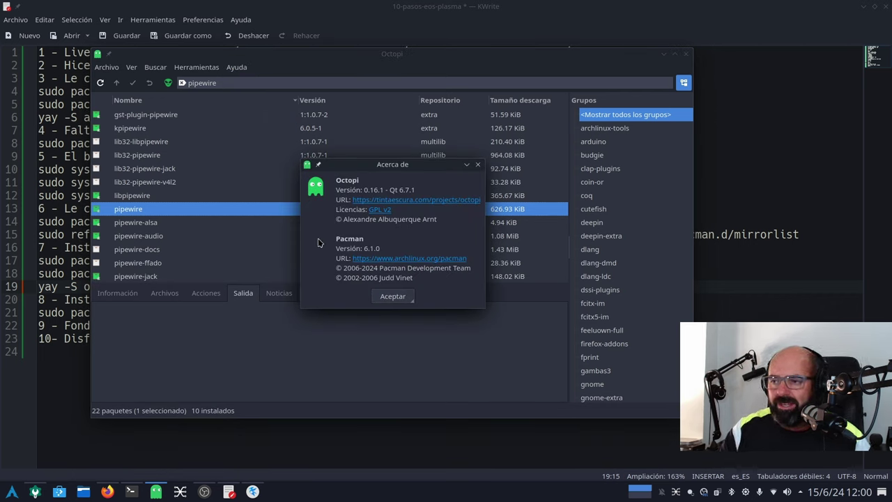
pyautogui.click(393, 296)
pyautogui.click(686, 54)
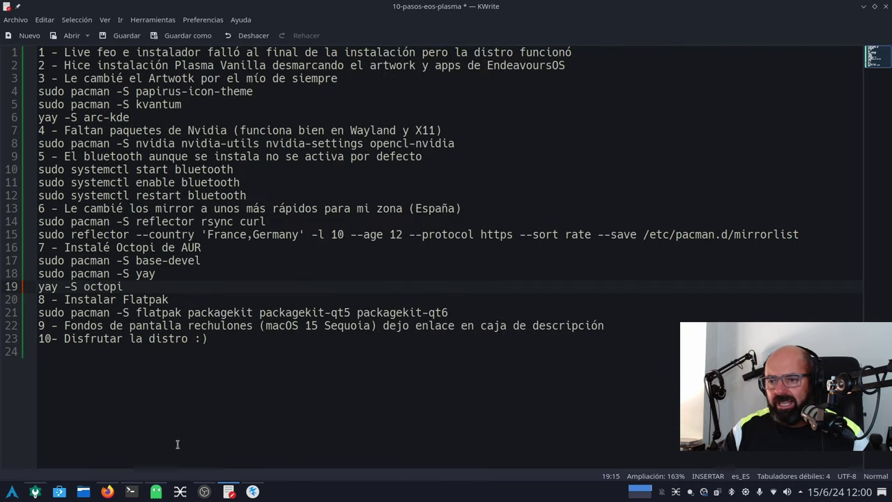
# - Reopen Octopi and search the package list for firefox
pyautogui.click(156, 491)
pyautogui.doubleClick(227, 85)
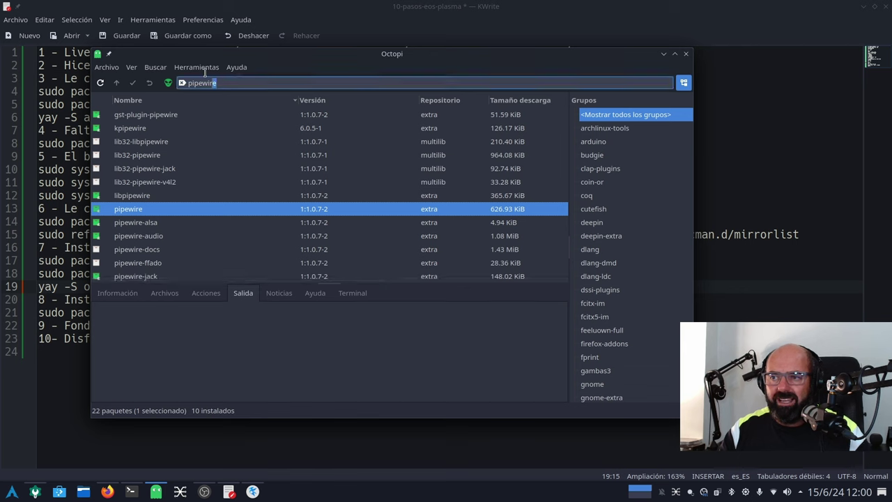
pyautogui.write('firefox')
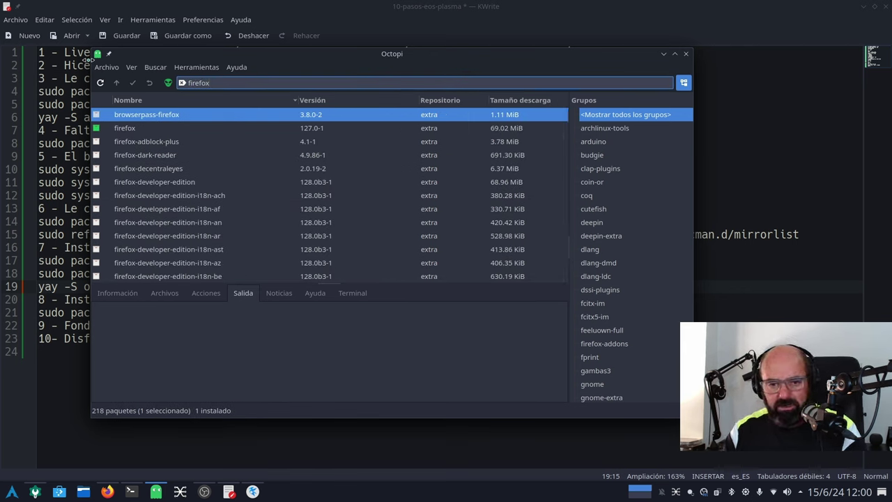
# - Replace the package search term with strawberry
pyautogui.press('BackSpace')
pyautogui.press('BackSpace')
pyautogui.press('BackSpace')
pyautogui.press('BackSpace')
pyautogui.press('BackSpace')
pyautogui.press('BackSpace')
pyautogui.press('BackSpace')
pyautogui.write('str')
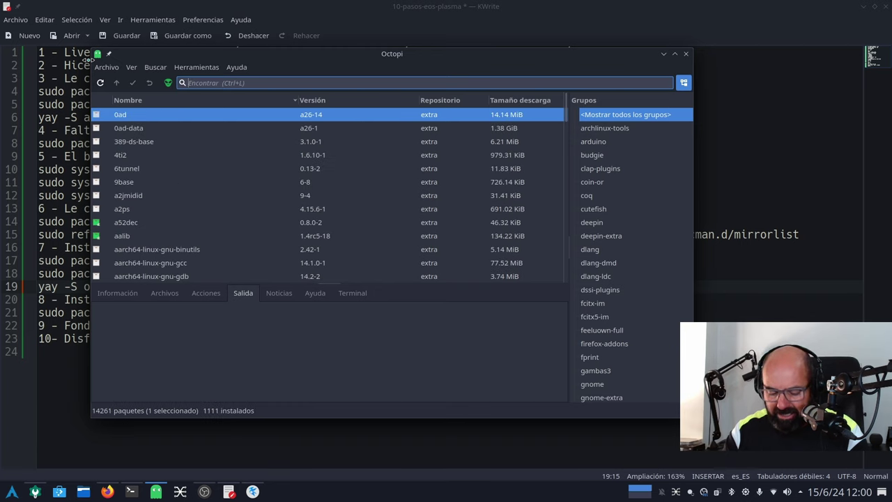
pyautogui.write('awb')
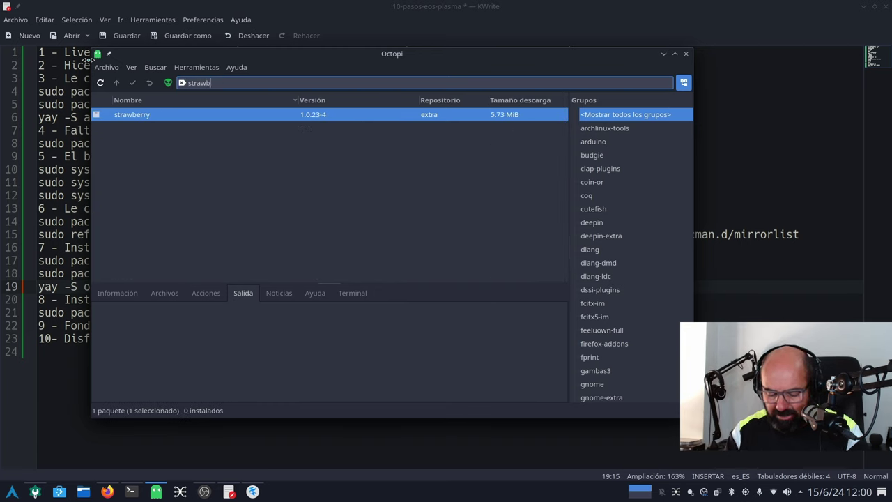
pyautogui.write('erry')
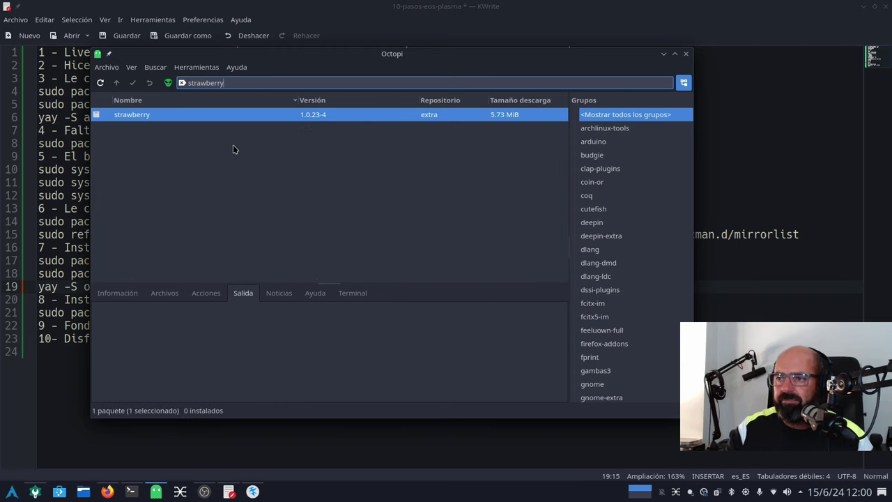
# - Mark the strawberry package for installation, apply and confirm the transaction, and authorize it with the sudo password
pyautogui.click(245, 120)
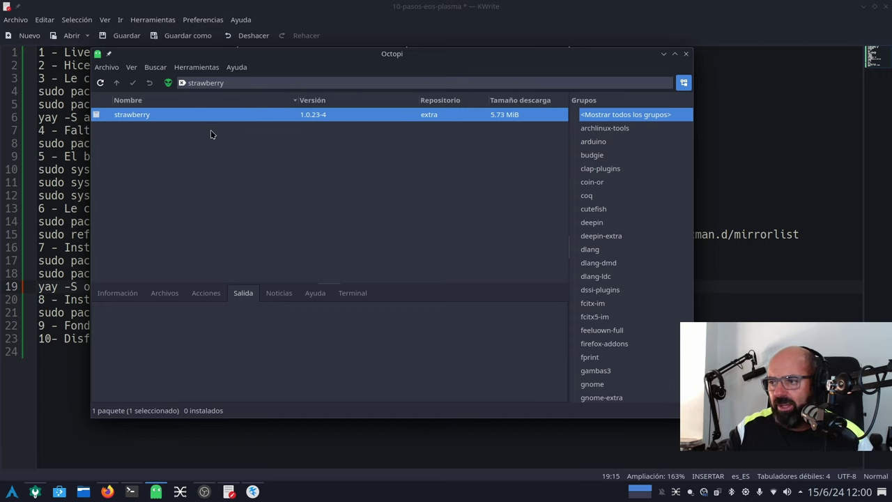
pyautogui.rightClick(136, 118)
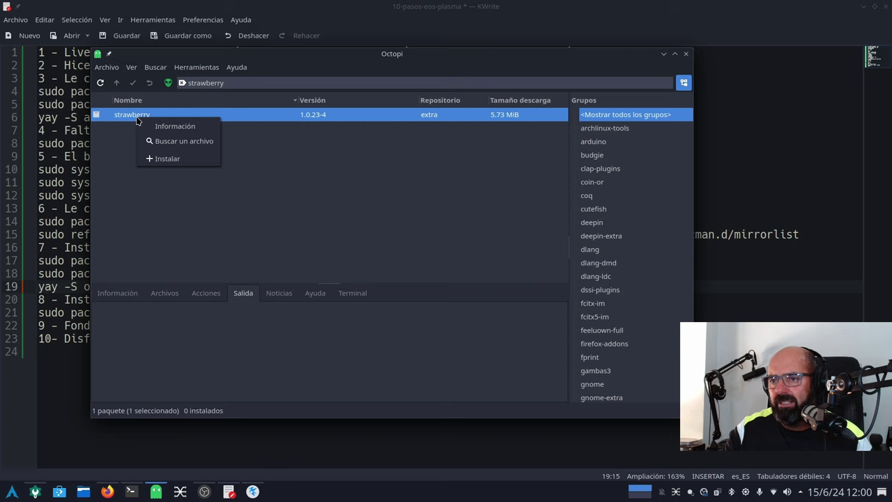
pyautogui.click(176, 162)
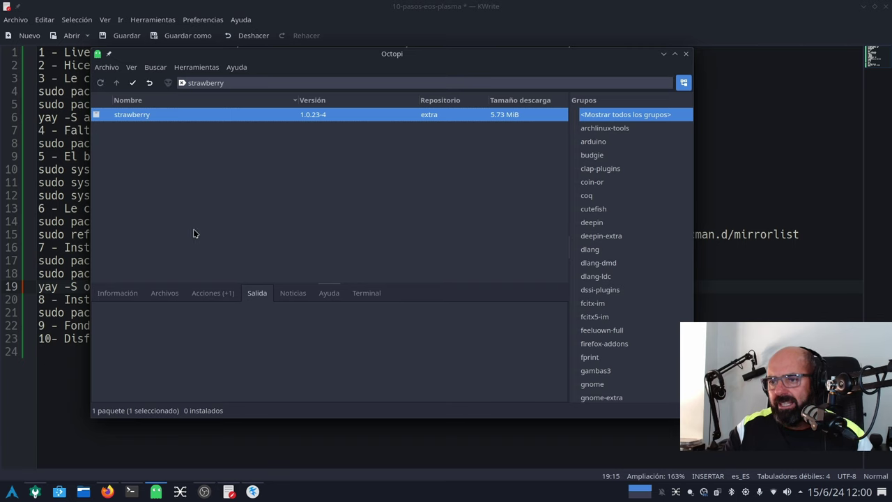
pyautogui.click(132, 82)
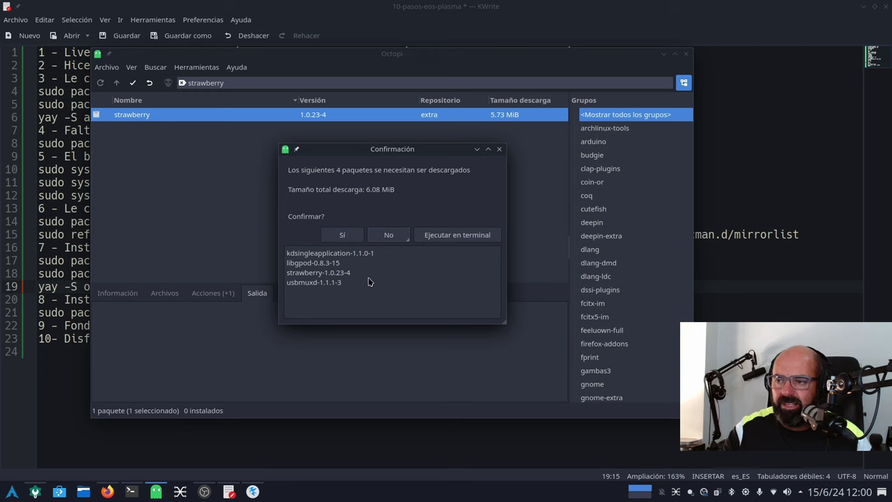
pyautogui.click(340, 236)
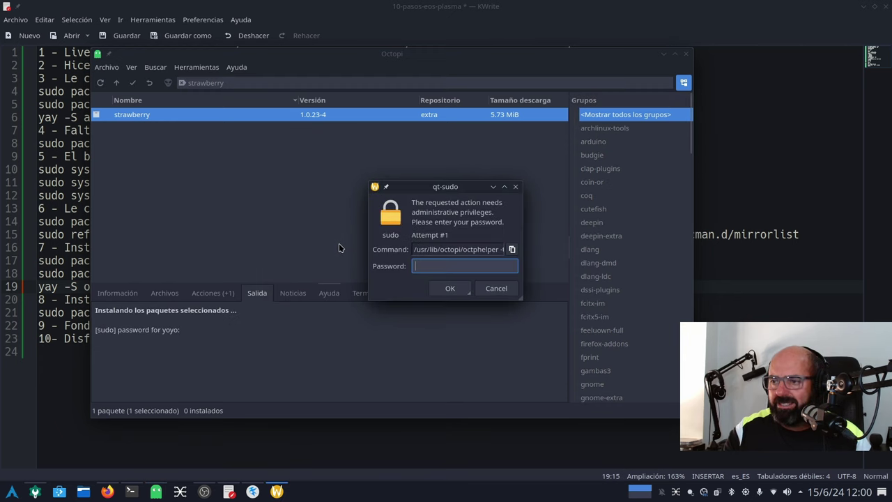
pyautogui.write('*********')
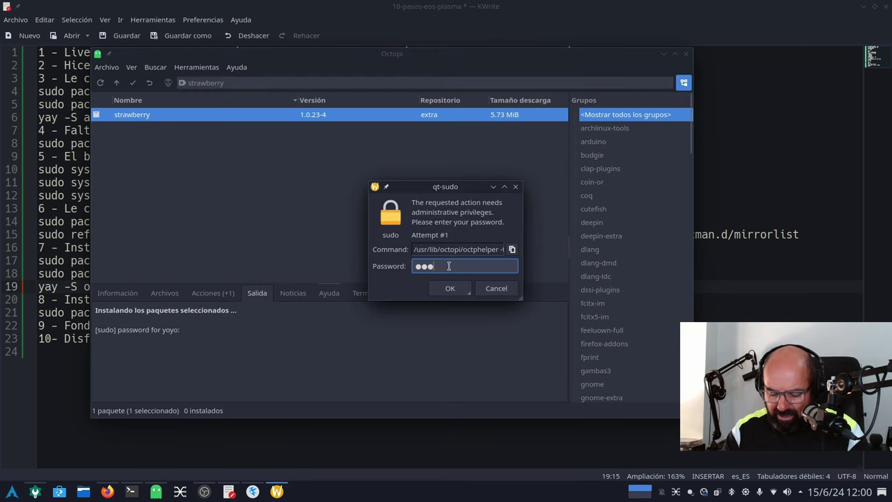
pyautogui.write('***')
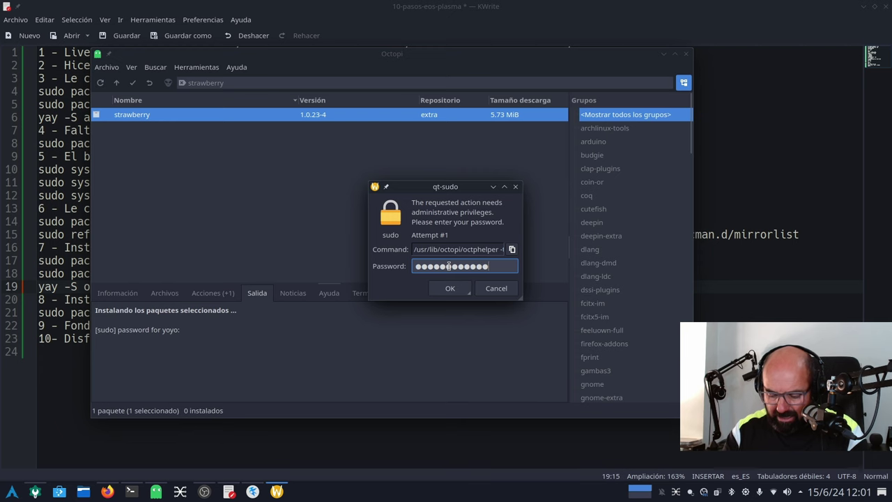
pyautogui.press('Return')
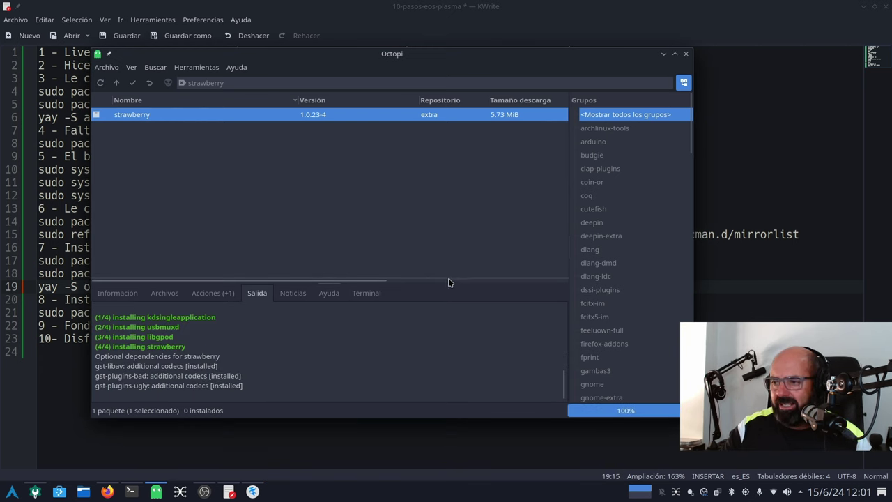
# - Maximize Octopi and review strawberry's information, files, actions, output, news, help and terminal views, returning to the package information
pyautogui.press('super+Page_Up')
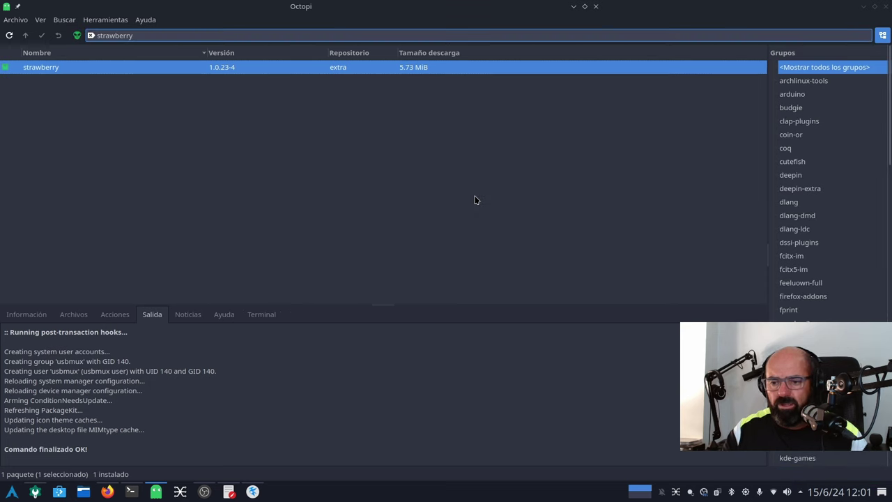
pyautogui.click(25, 69)
pyautogui.click(21, 316)
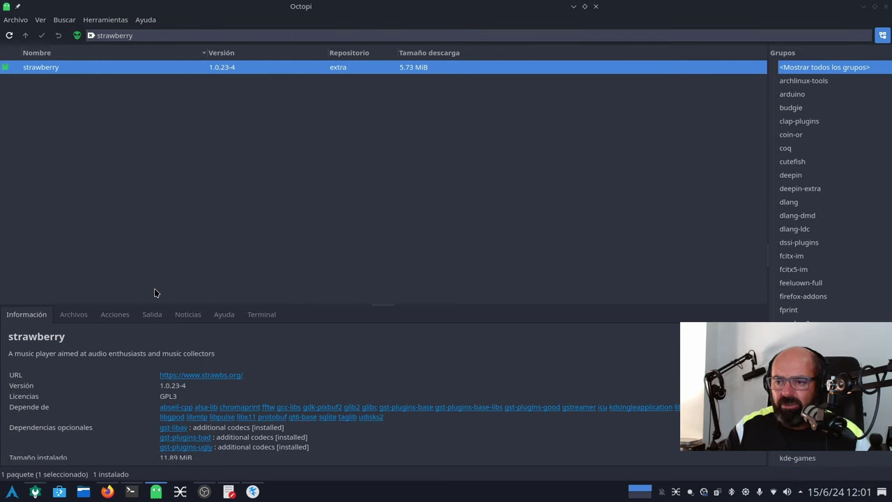
pyautogui.click(73, 314)
pyautogui.click(123, 317)
pyautogui.click(152, 317)
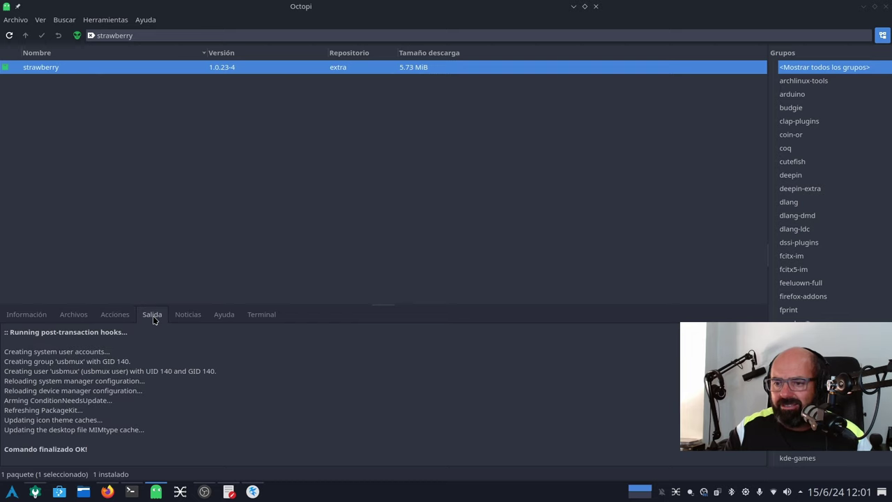
pyautogui.click(185, 317)
pyautogui.click(217, 318)
pyautogui.click(262, 316)
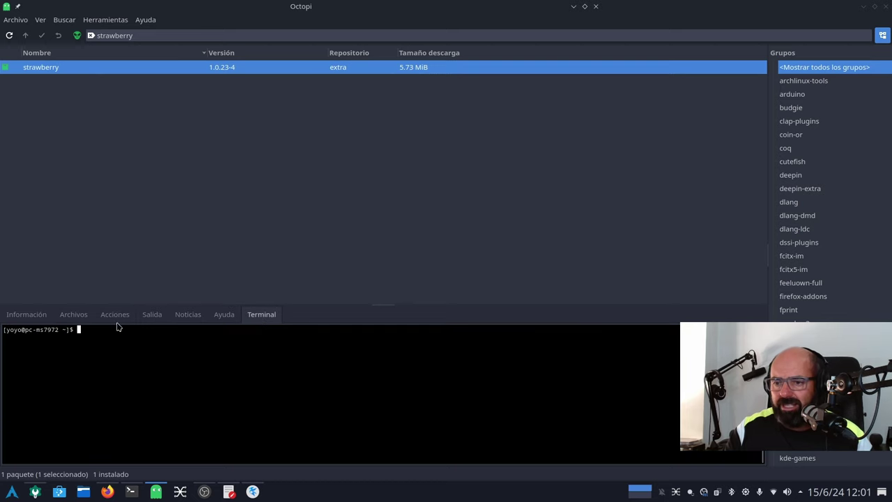
pyautogui.click(23, 318)
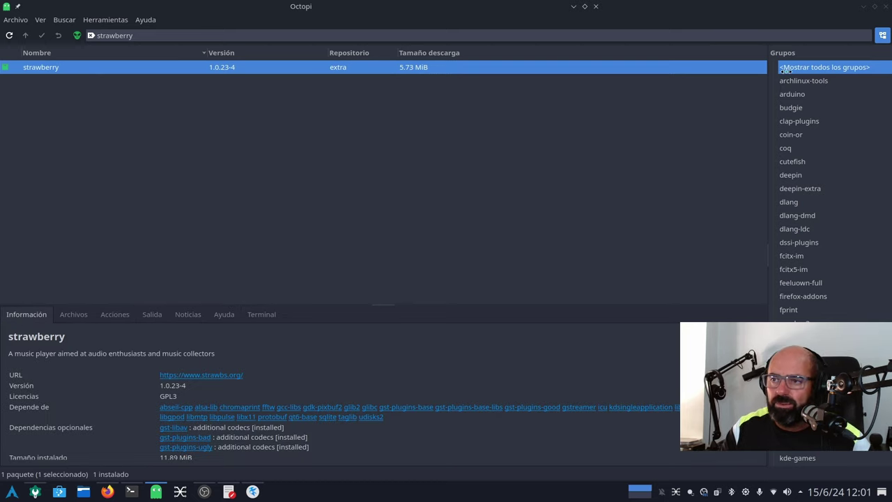
# - Restore the KWrite window to a smaller size, close Octopi, and maximize the 10-pasos-eos-plasma notes again
pyautogui.click(871, 6)
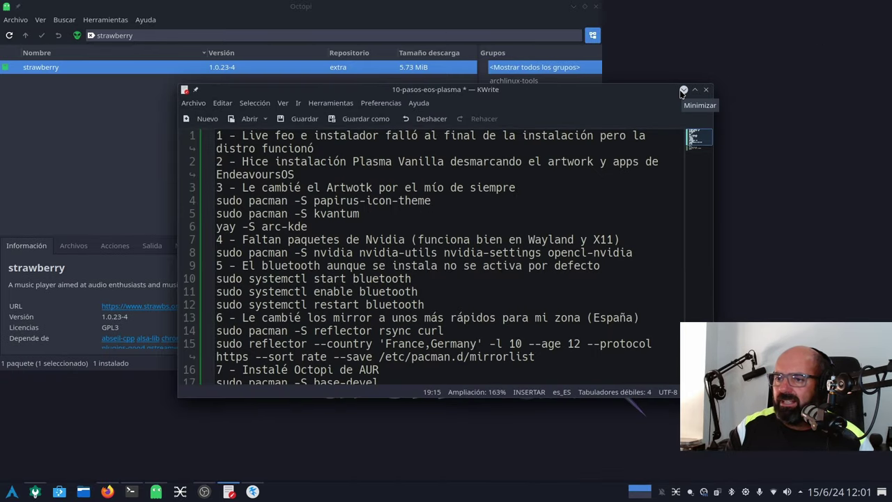
pyautogui.click(156, 492)
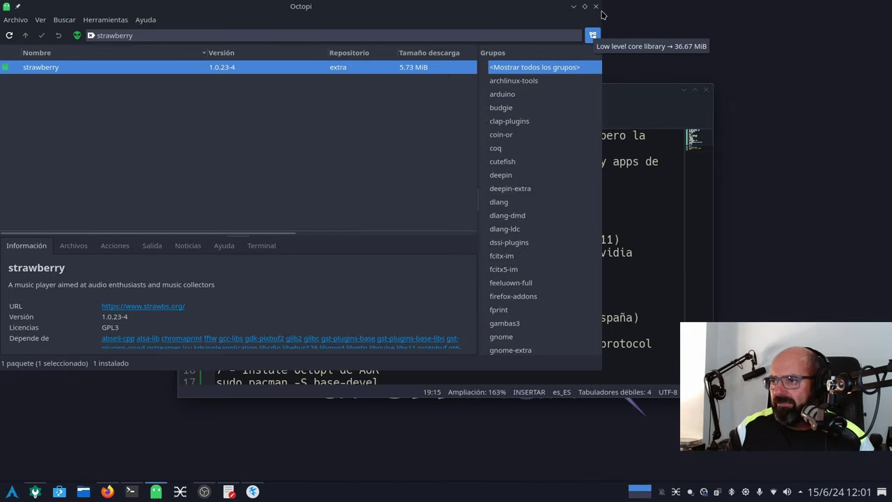
pyautogui.click(597, 8)
pyautogui.click(695, 90)
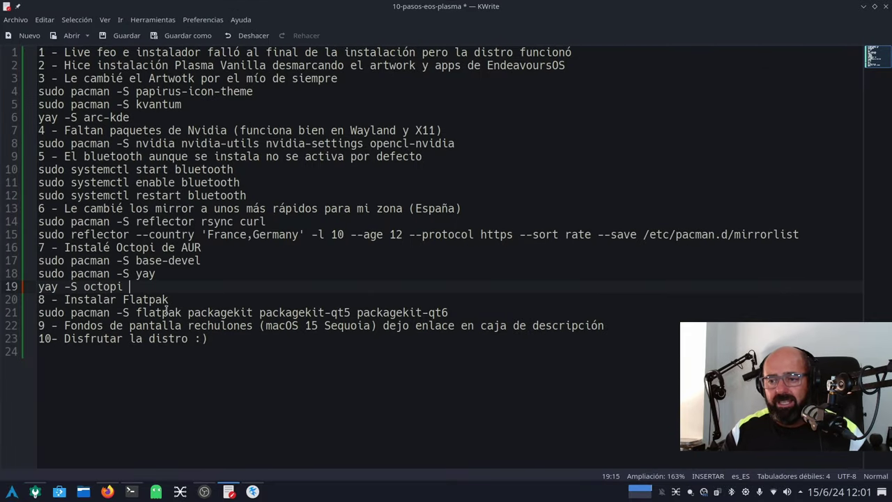
# - Highlight the words Instalar Flatpak in step 8 of the notes, then switch to Konsole and minimize it
pyautogui.moveTo(174, 299); pyautogui.dragTo(65, 299)
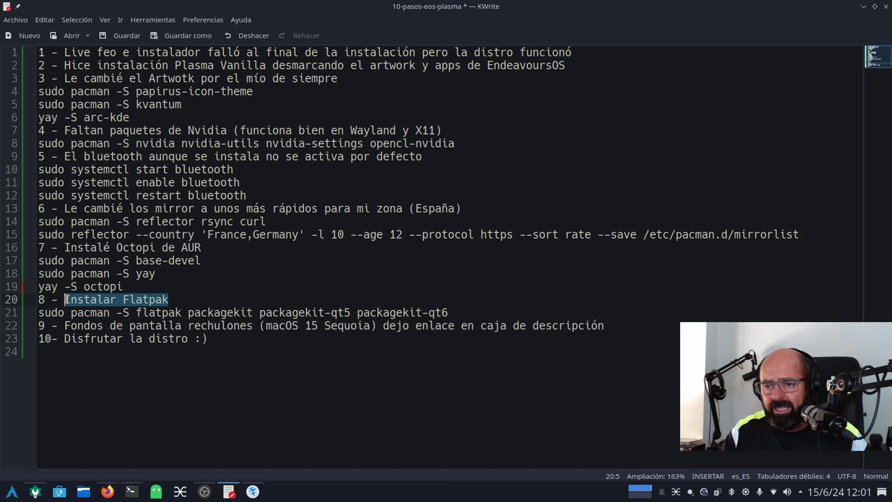
pyautogui.click(130, 492)
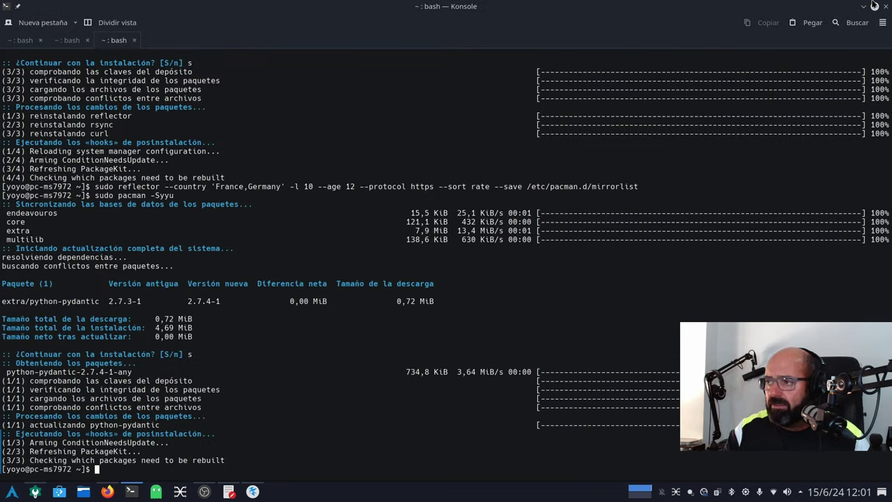
pyautogui.click(862, 7)
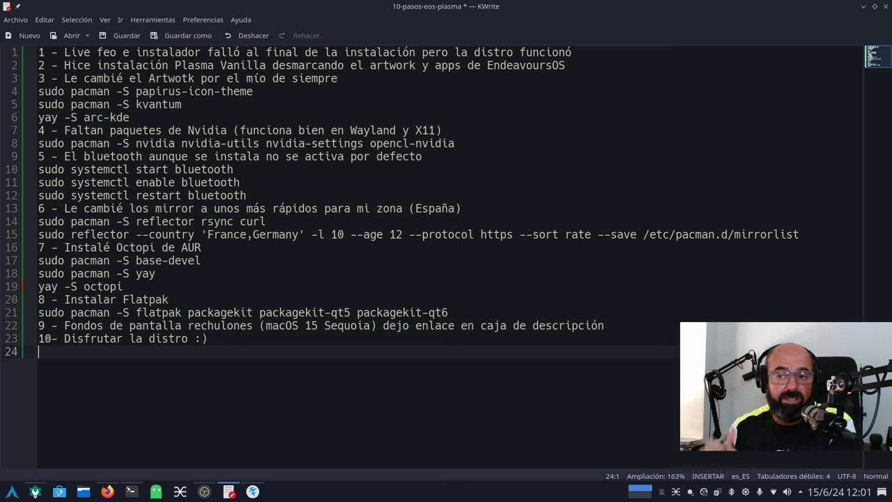
# - Open Discover, review its updates, preferences with the software sources, and about page, and close it
pyautogui.click(59, 491)
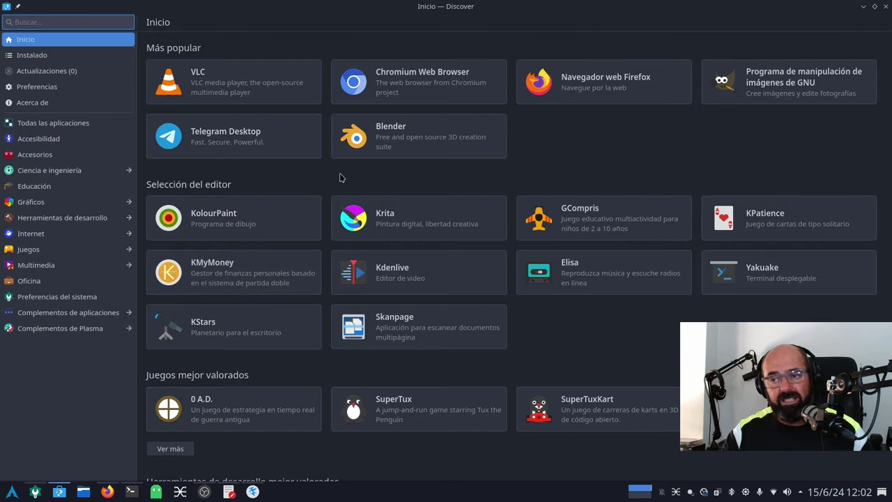
pyautogui.click(46, 76)
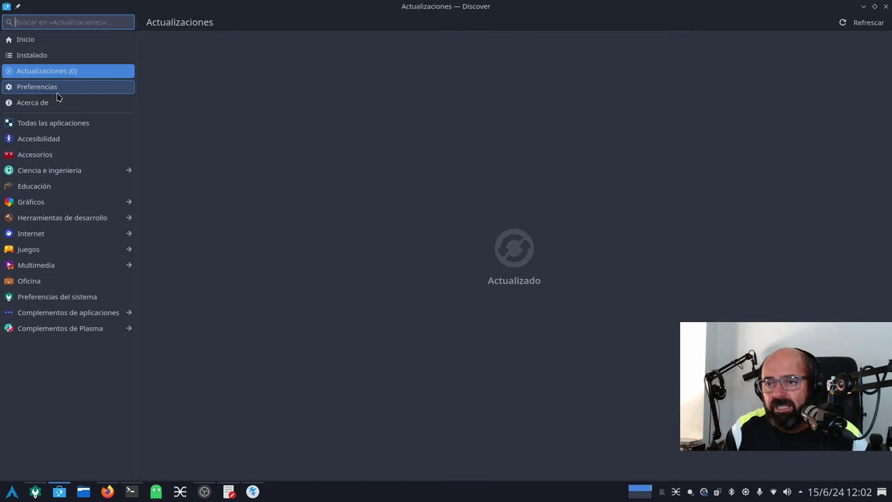
pyautogui.click(58, 89)
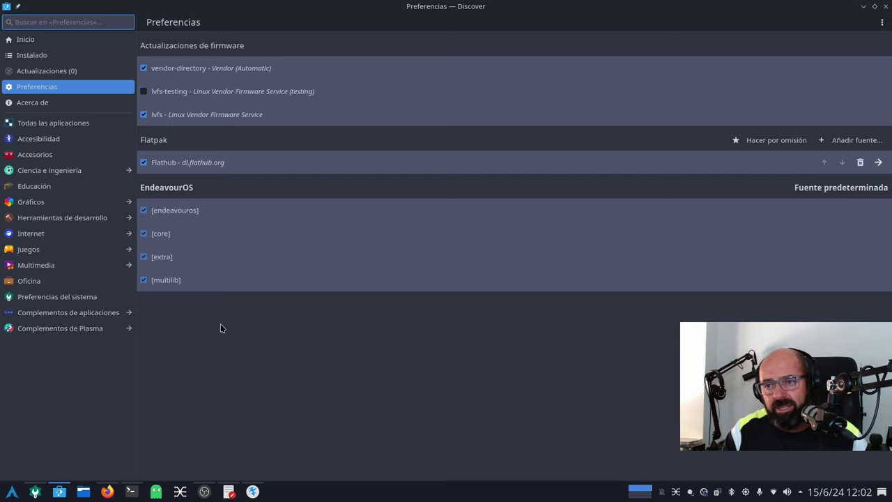
pyautogui.click(63, 105)
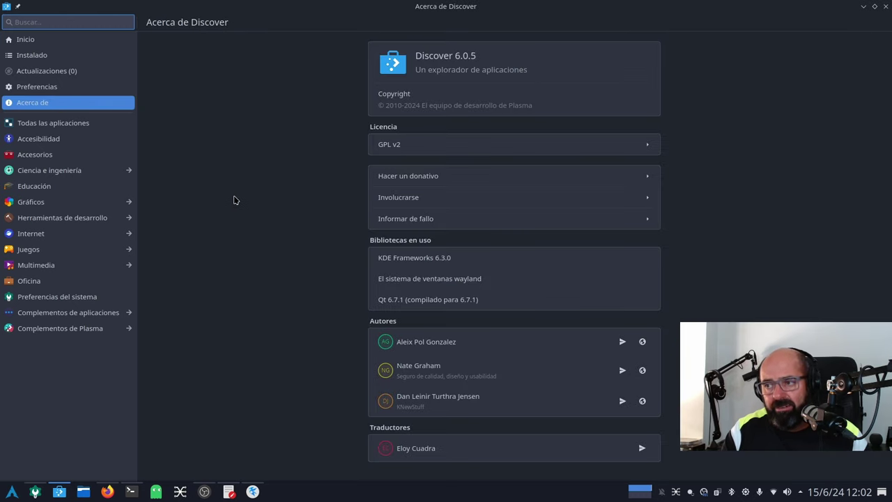
pyautogui.click(49, 71)
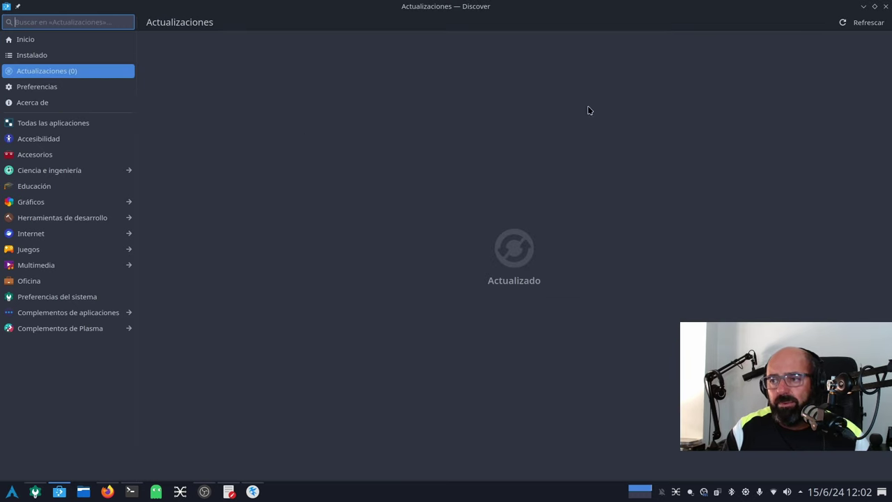
pyautogui.click(885, 7)
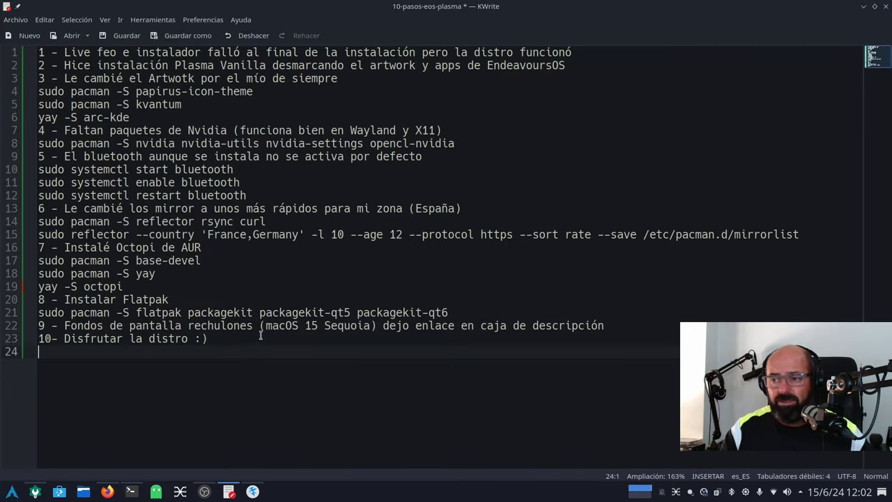
# - Highlight packagekit packagekit-qt5 packagekit-qt6 in the flatpak install line, deselect it, and briefly open Discover's home page before closing it
pyautogui.moveTo(188, 312); pyautogui.dragTo(449, 312)
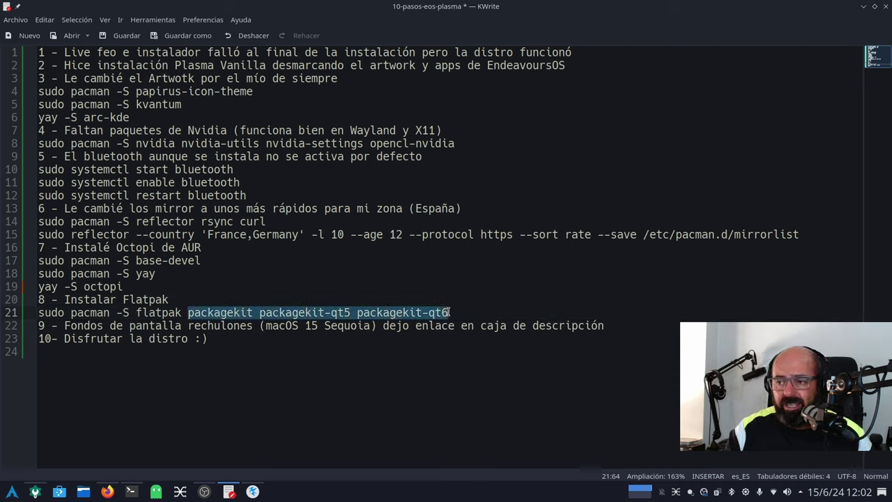
pyautogui.click(434, 373)
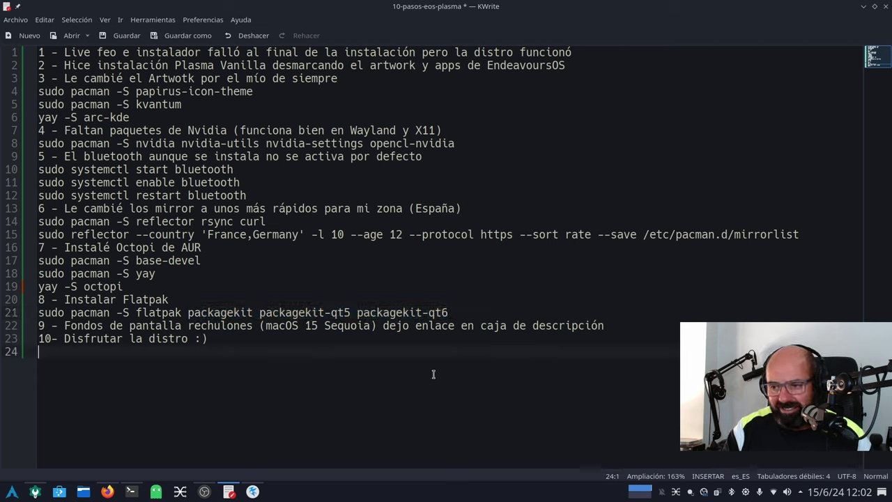
pyautogui.click(60, 491)
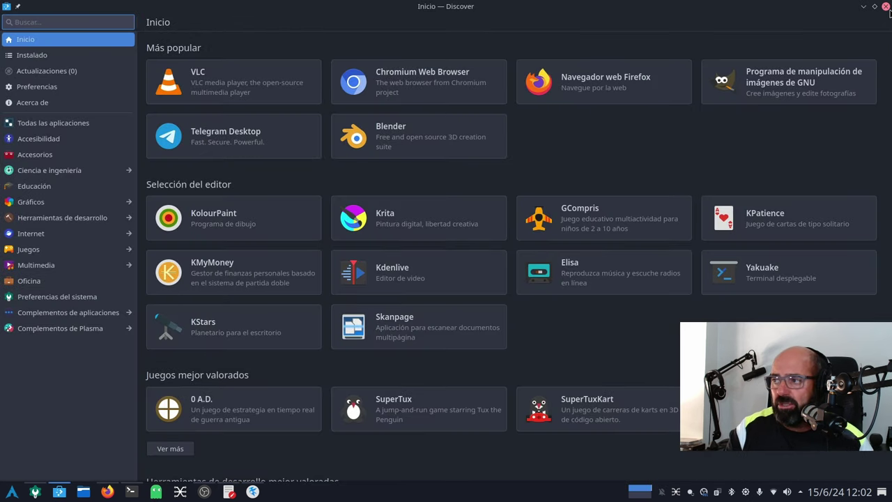
pyautogui.click(885, 6)
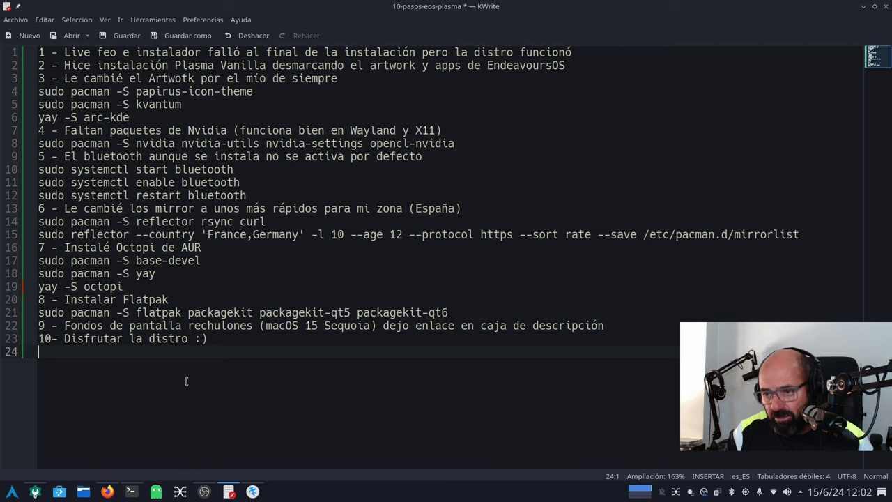
# - Reopen Octopi, search for packagekit, and check the details of libpackagekit-glib, packagekit, packagekit-qt5 and packagekit-qt6
pyautogui.click(155, 492)
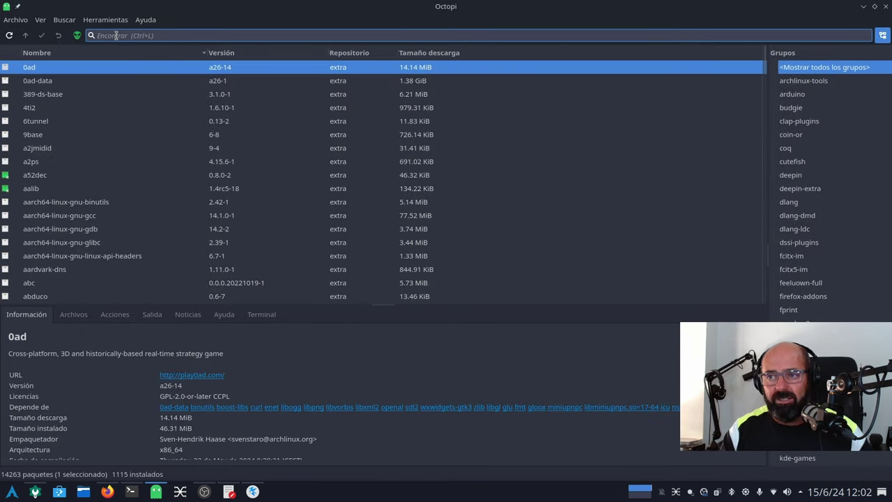
pyautogui.write('pack')
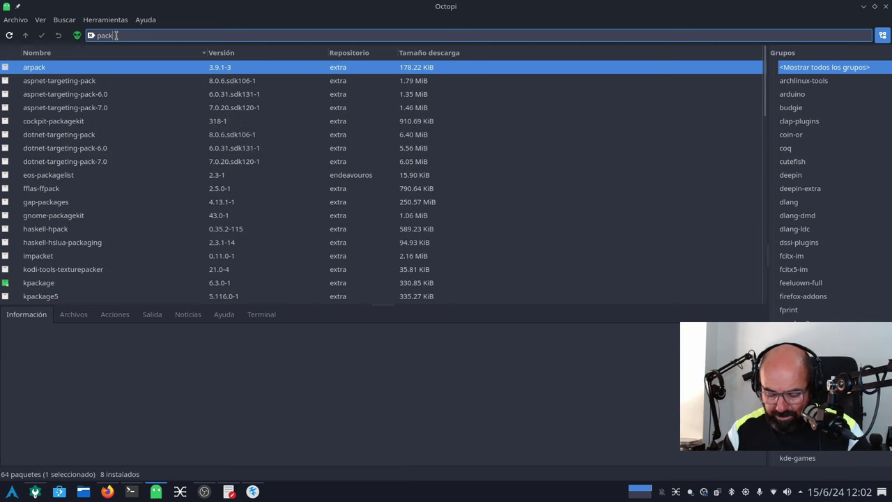
pyautogui.write('agekit')
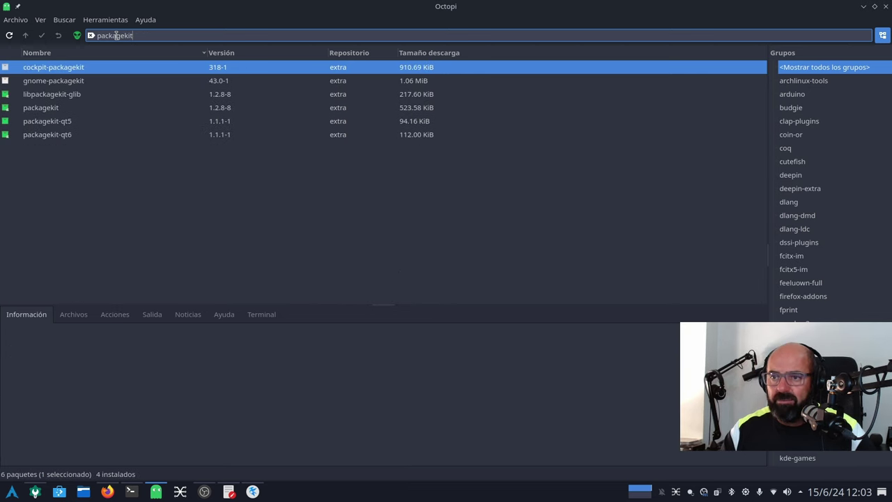
pyautogui.click(93, 98)
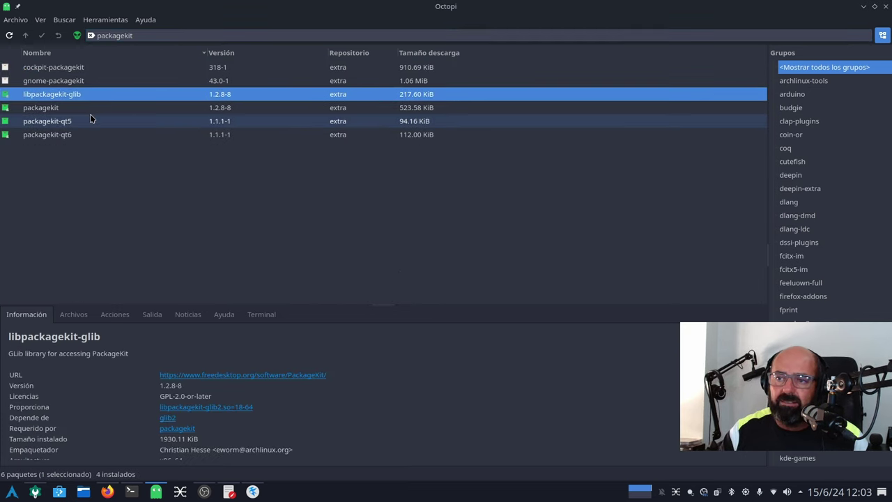
pyautogui.click(80, 108)
pyautogui.click(80, 122)
pyautogui.click(72, 135)
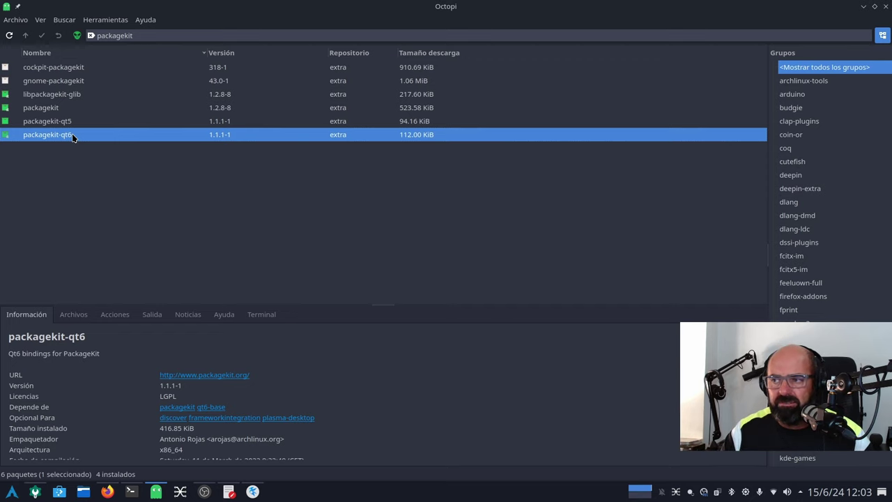
pyautogui.click(396, 121)
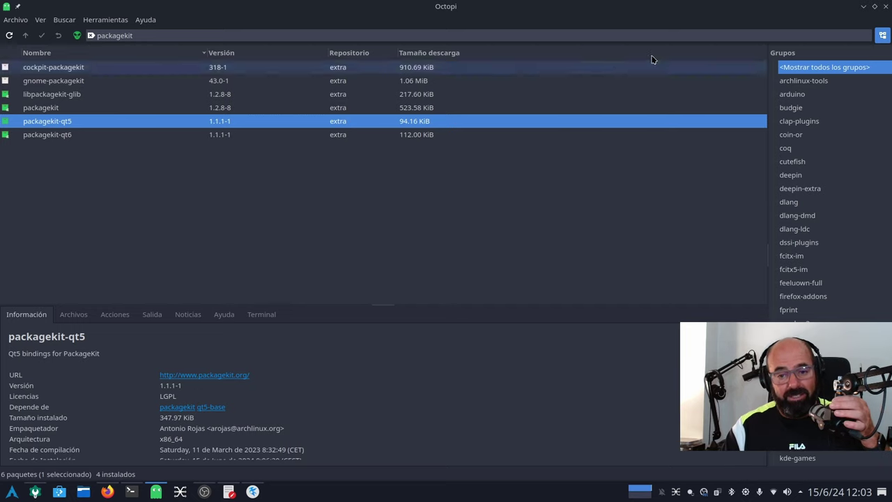
# - Close Octopi, switch to Firefox, and look through the iClarified page with the official macOS Sequoia 15 wallpapers
pyautogui.click(886, 6)
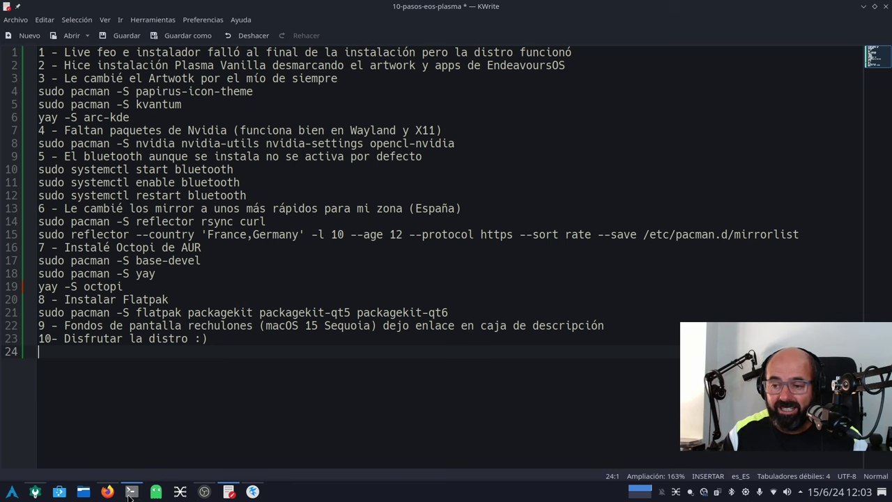
pyautogui.click(106, 491)
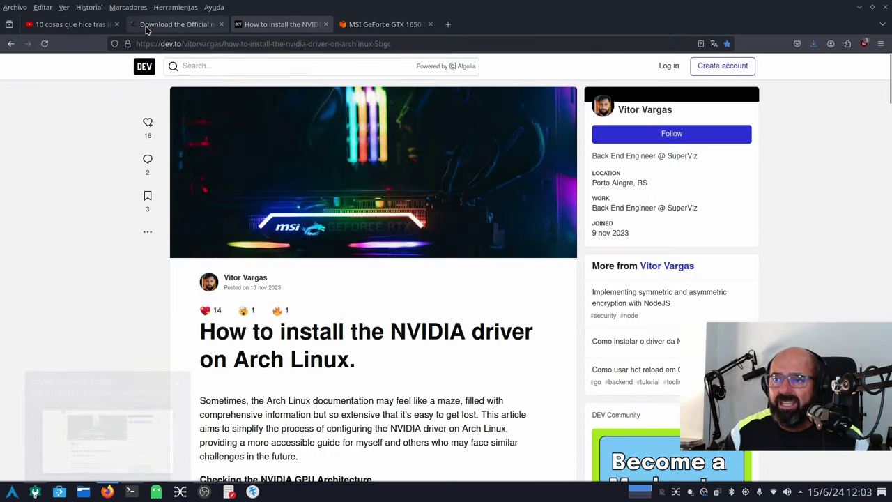
pyautogui.hotkey('ctrl', 'shift', 'Tab')
pyautogui.scroll(-20, 227, 313)
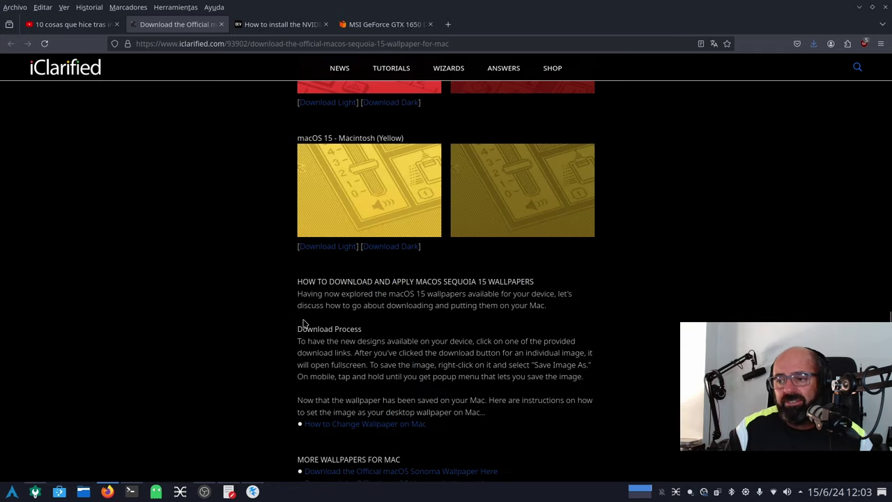
pyautogui.scroll(20, 304, 322)
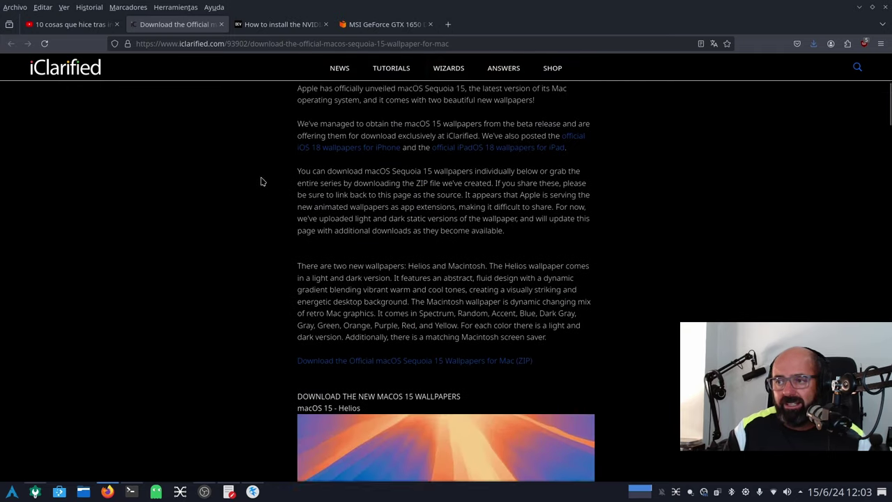
pyautogui.scroll(2, 261, 181)
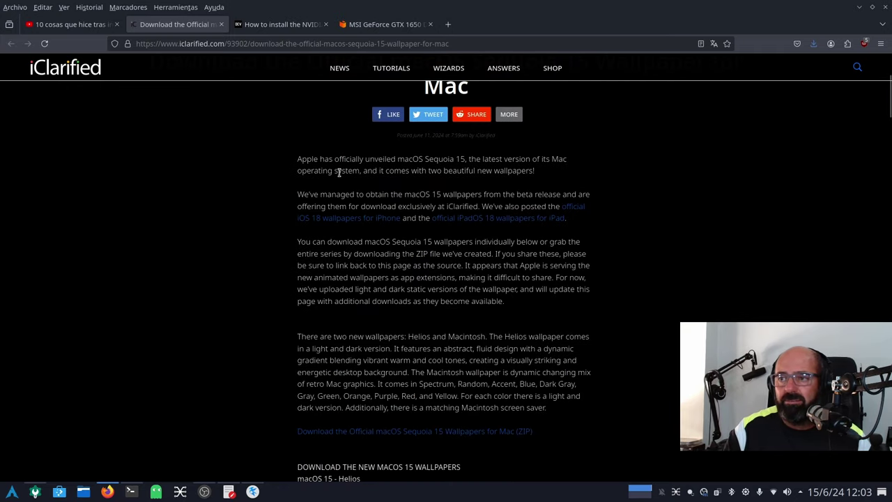
# - Return to the notes in KWrite, highlight the line 10- Disfrutar la distro :), and minimize the notes
pyautogui.click(858, 7)
pyautogui.moveTo(205, 340); pyautogui.dragTo(27, 337)
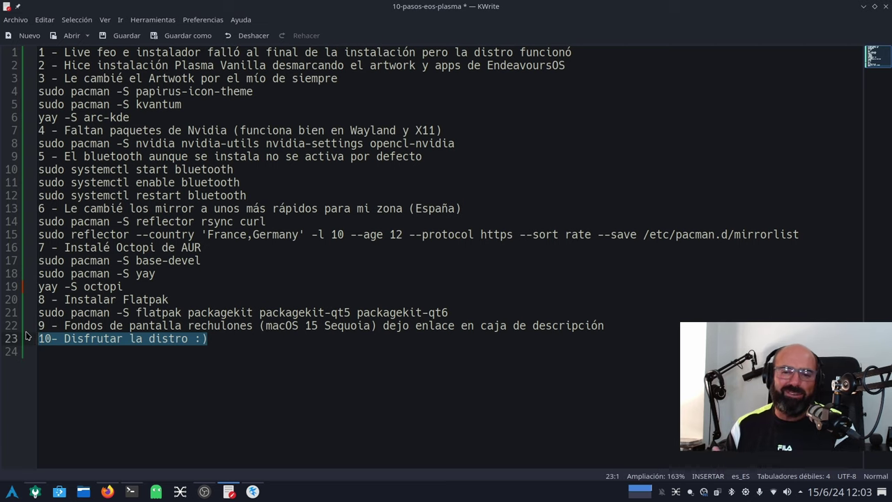
pyautogui.click(862, 7)
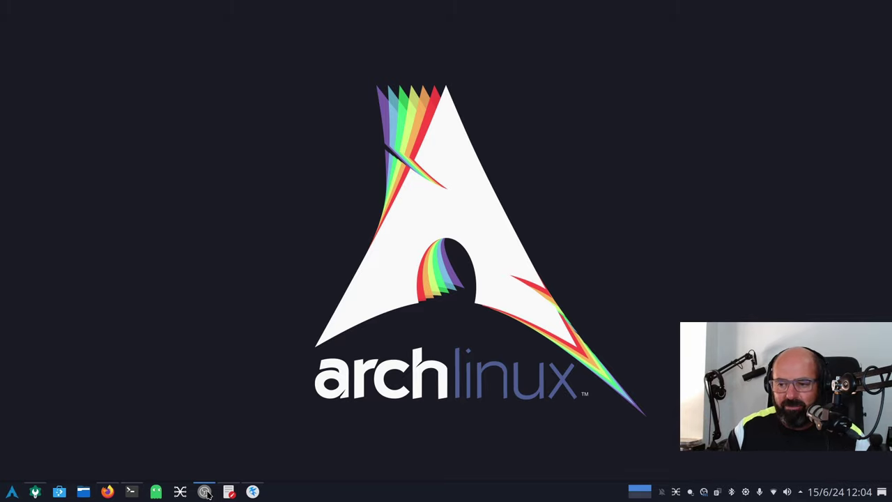
pyautogui.moveTo(237, 494)
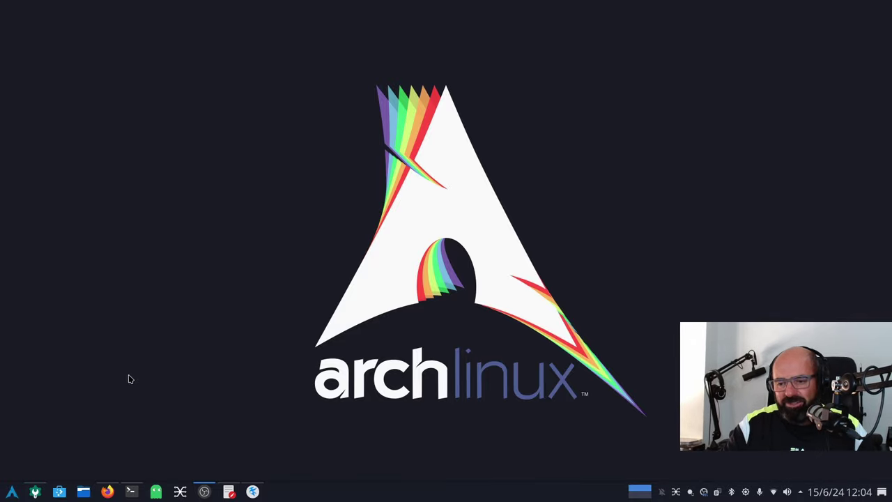
pyautogui.click(35, 491)
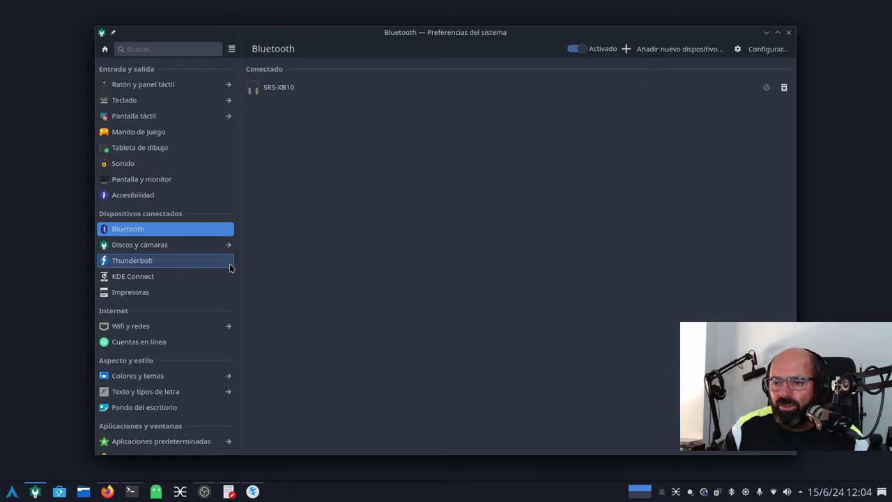
pyautogui.click(789, 33)
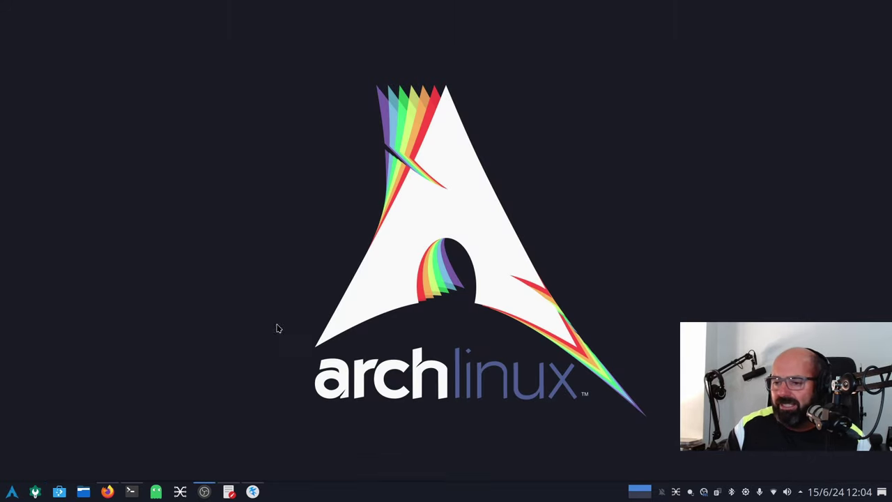
pyautogui.click(32, 493)
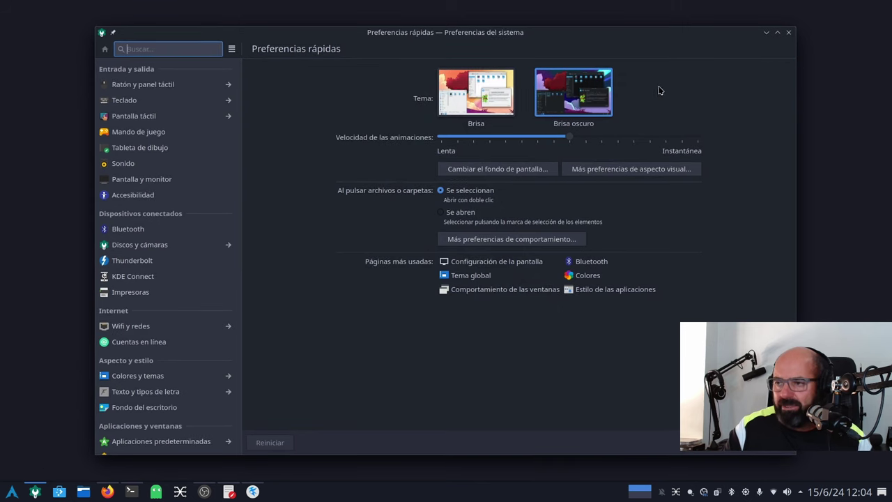
pyautogui.click(789, 33)
# - Open Centro de información, move and enlarge its window to review the software and hardware details, and minimize it
pyautogui.click(14, 492)
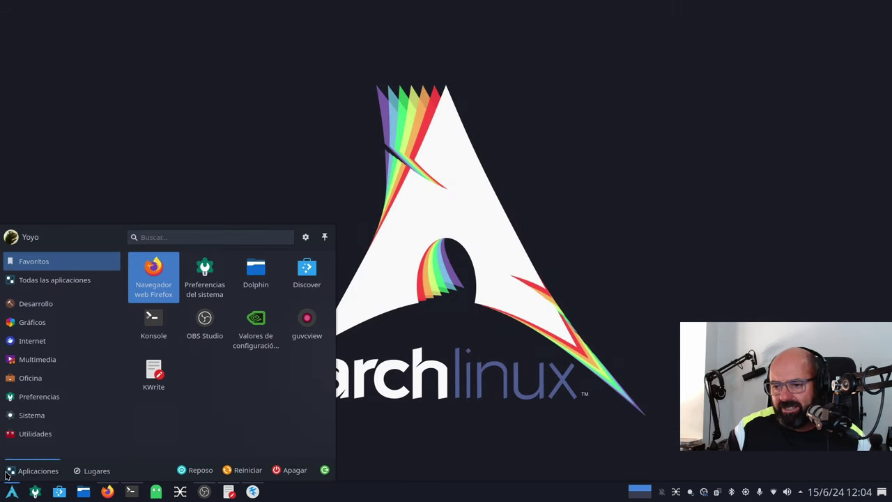
pyautogui.moveTo(28, 433)
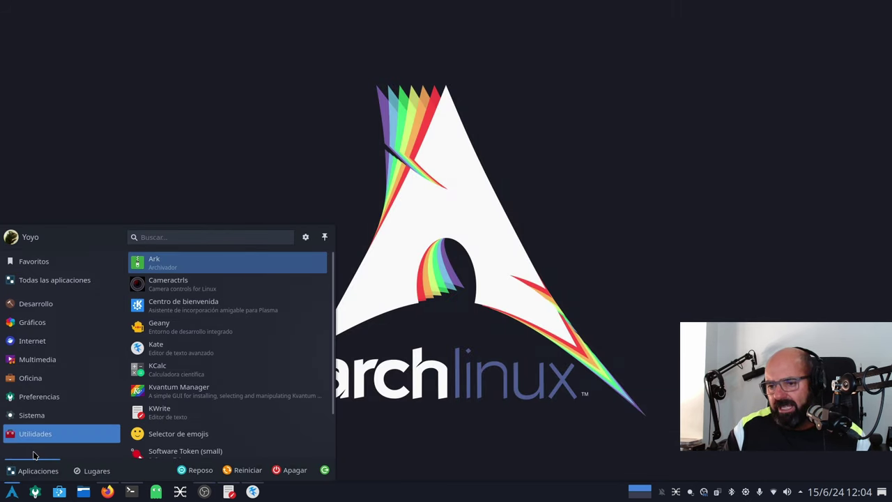
pyautogui.click(87, 474)
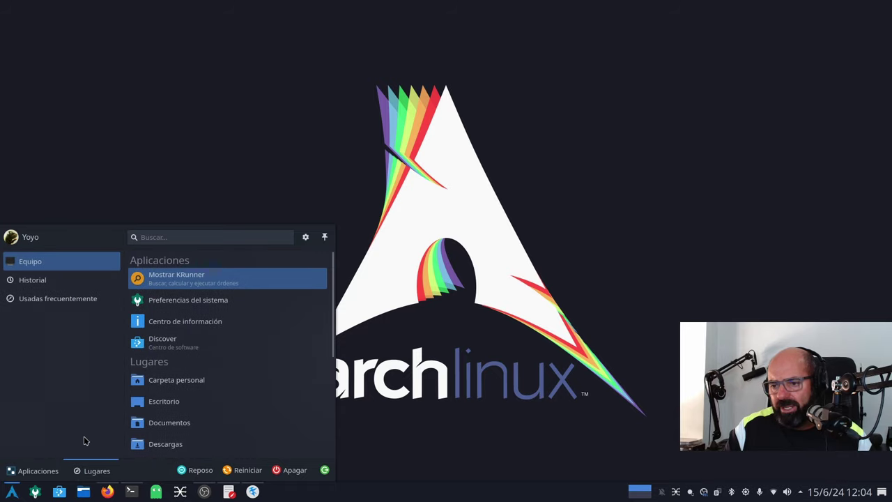
pyautogui.click(179, 322)
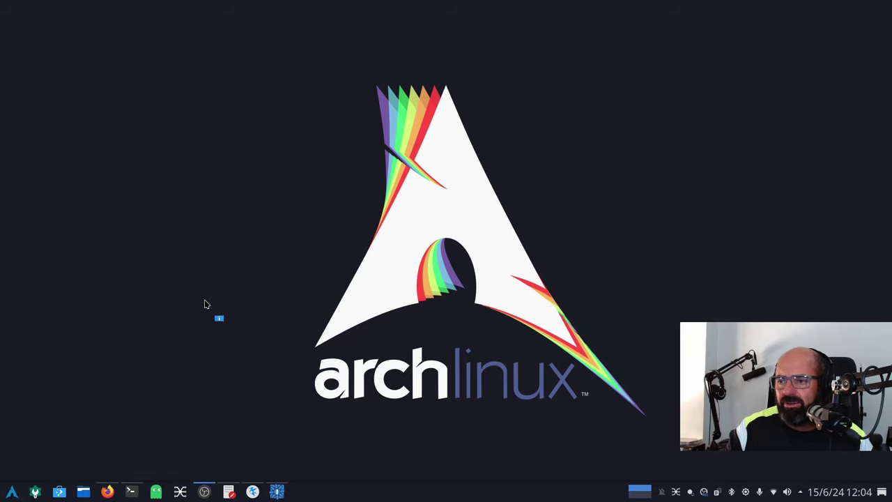
pyautogui.moveTo(503, 84); pyautogui.dragTo(325, 41)
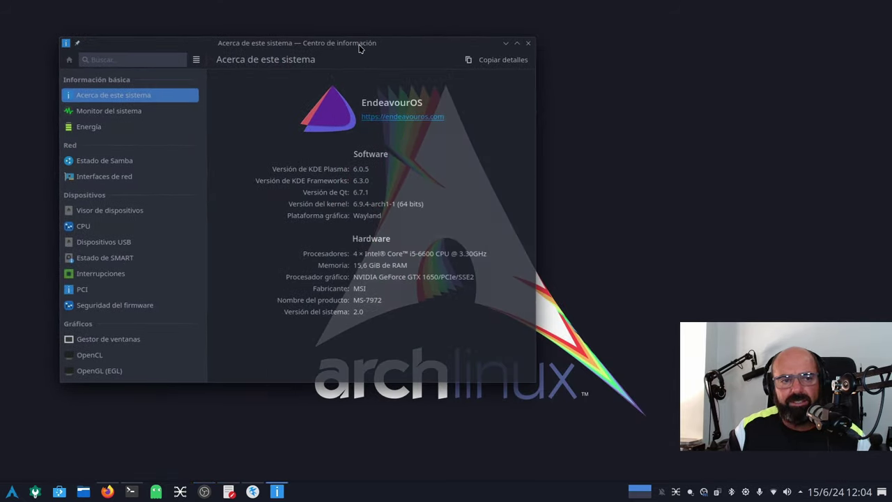
pyautogui.moveTo(538, 385); pyautogui.dragTo(645, 430)
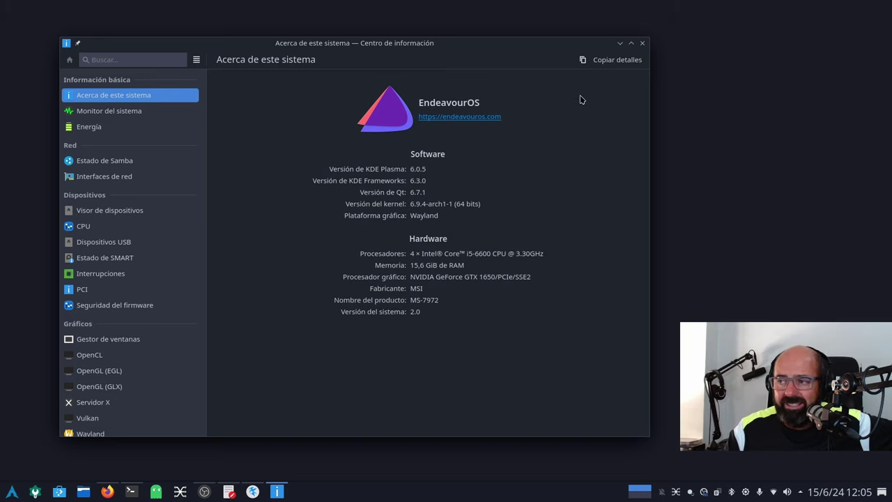
pyautogui.click(620, 42)
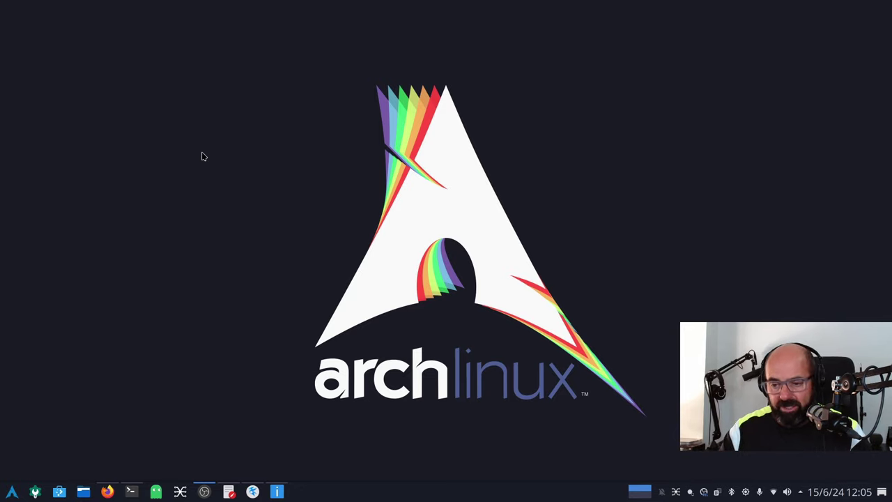
# - Open the bookmarked forum post Enabling ZRAM in EndeavourOS in a new Firefox tab
pyautogui.click(106, 493)
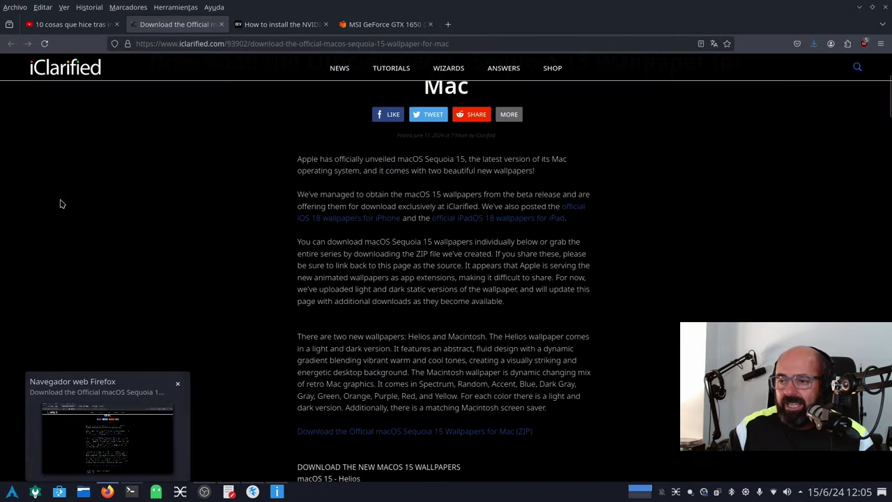
pyautogui.click(448, 25)
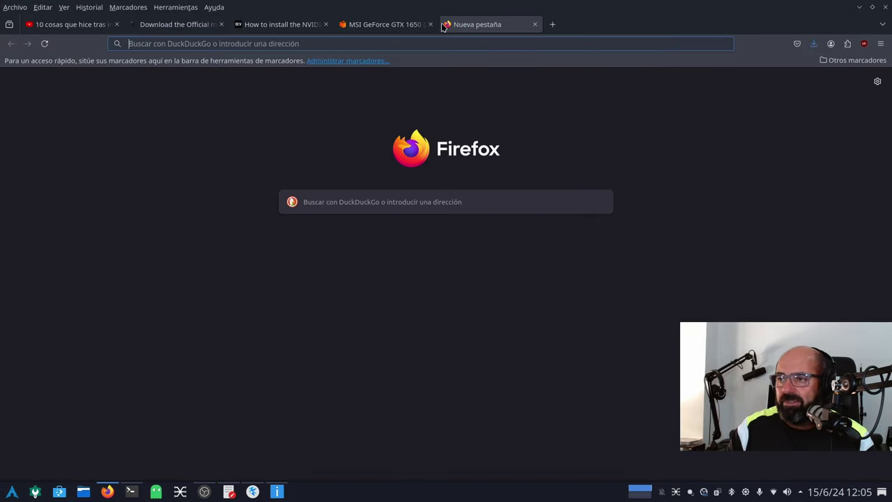
pyautogui.click(146, 7)
pyautogui.moveTo(149, 82)
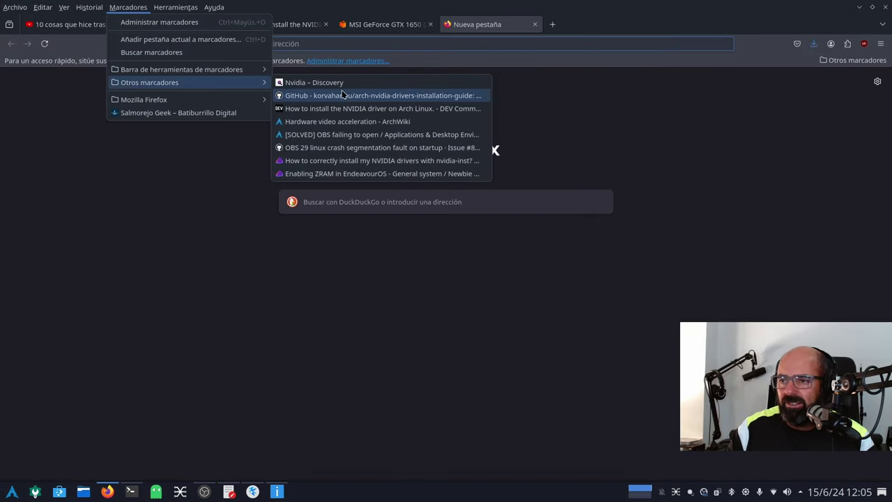
pyautogui.click(313, 173)
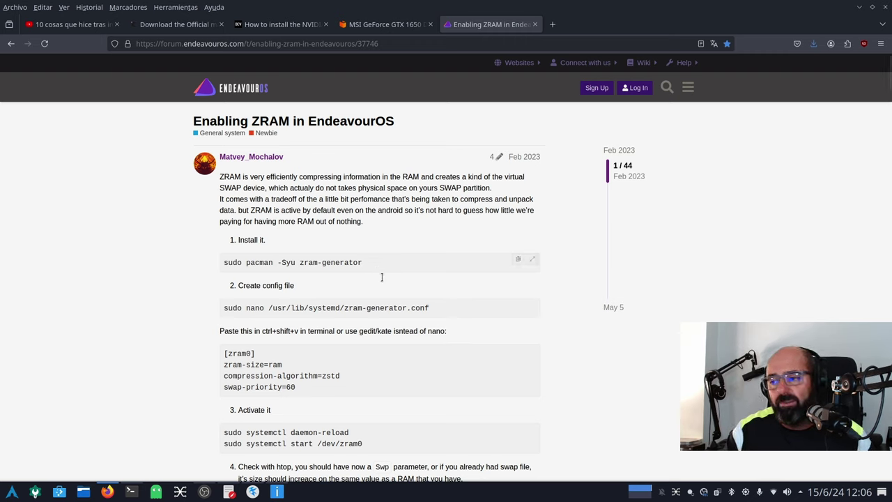
# - Highlight the command sudo nano /usr/lib/systemd/zram-generator.conf and the [zram0] configuration block in the guide, clearing each selection
pyautogui.moveTo(432, 309); pyautogui.dragTo(226, 307)
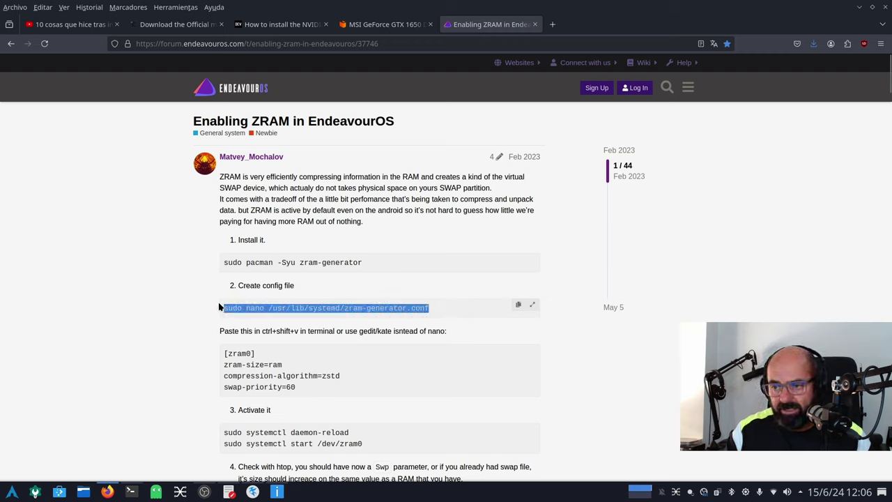
pyautogui.click(174, 289)
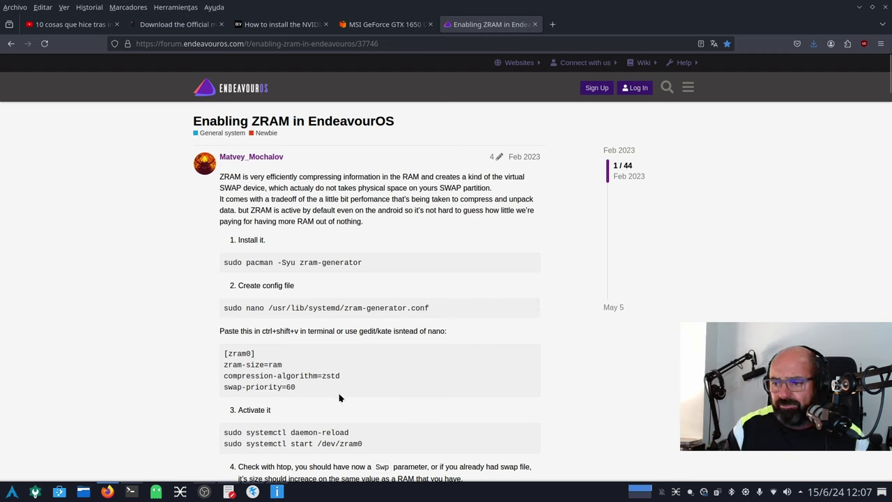
pyautogui.moveTo(436, 310); pyautogui.dragTo(215, 311)
pyautogui.click(215, 310)
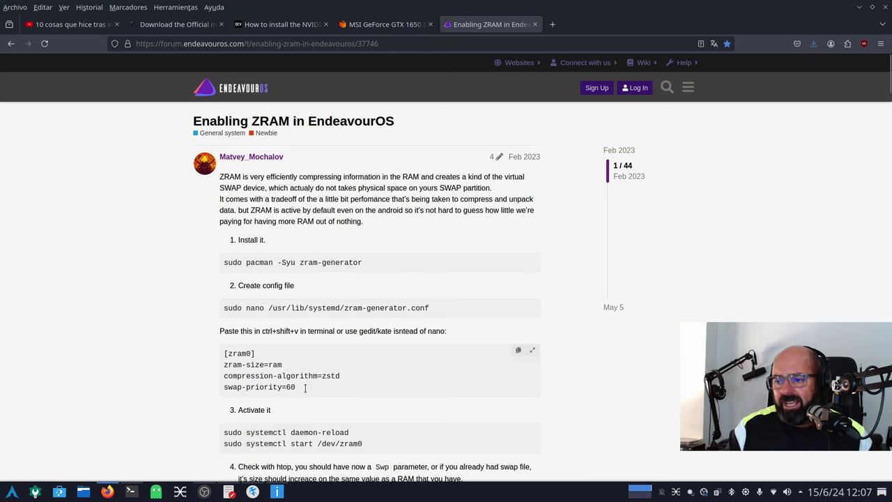
pyautogui.moveTo(297, 387); pyautogui.dragTo(209, 350)
pyautogui.click(160, 378)
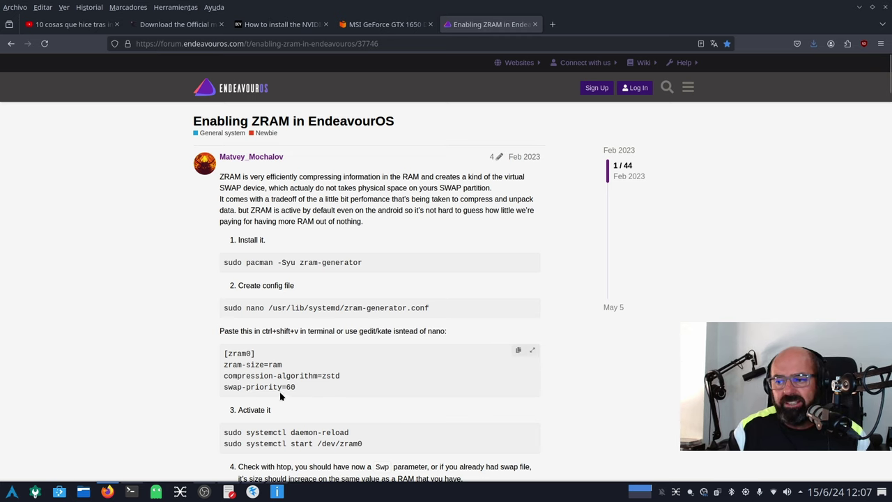
# - Read the ZRAM guide from the activation commands to the zswap step, highlighting and deselecting sudo nano /etc/default/grub
pyautogui.scroll(-3, 328, 376)
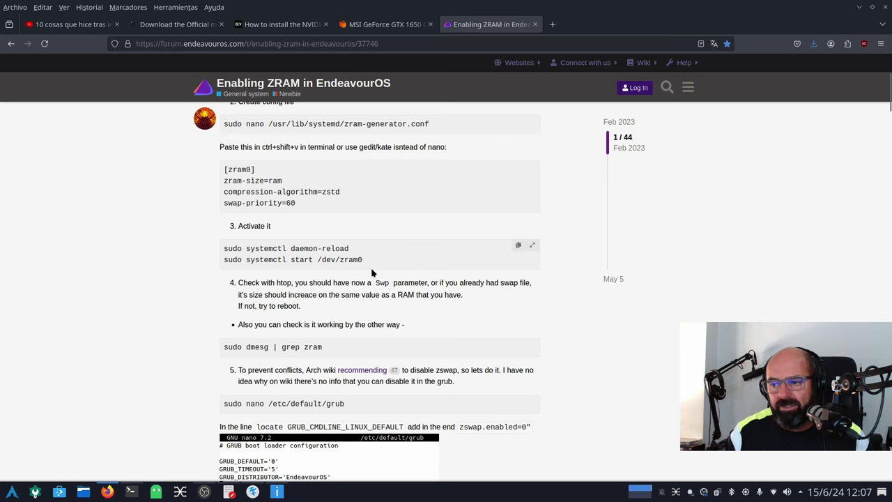
pyautogui.scroll(-2, 371, 272)
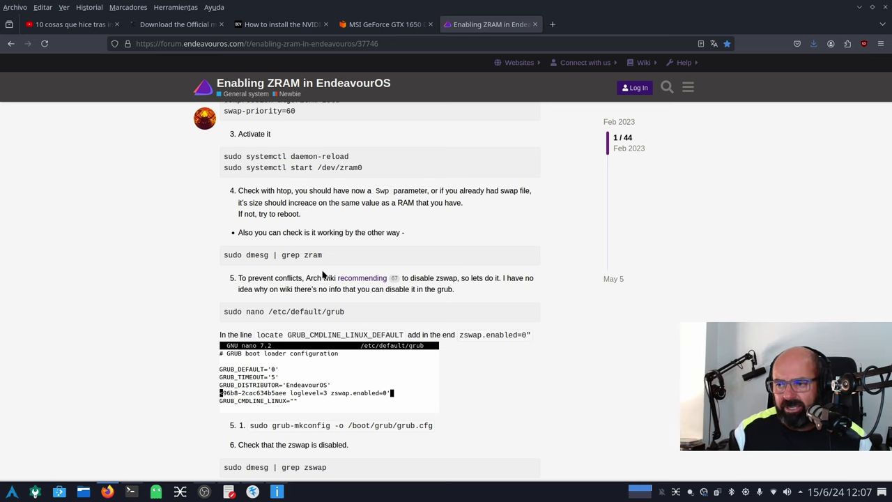
pyautogui.scroll(-2, 322, 276)
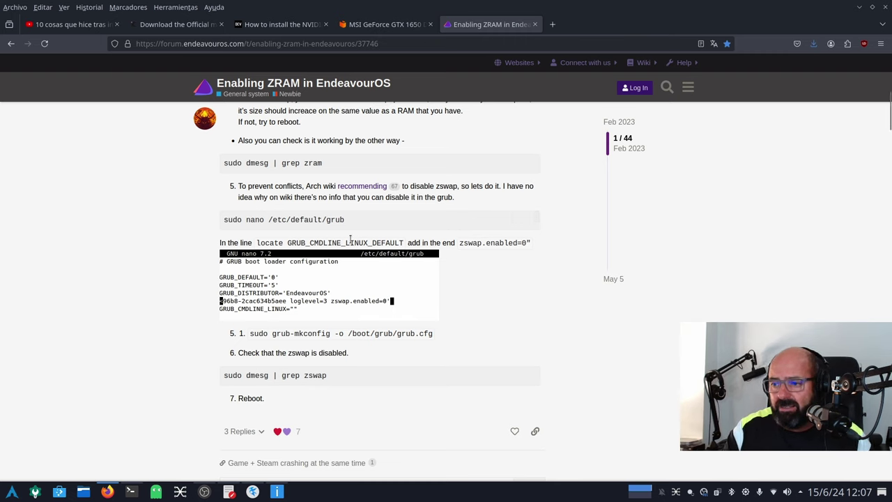
pyautogui.moveTo(361, 225); pyautogui.dragTo(218, 222)
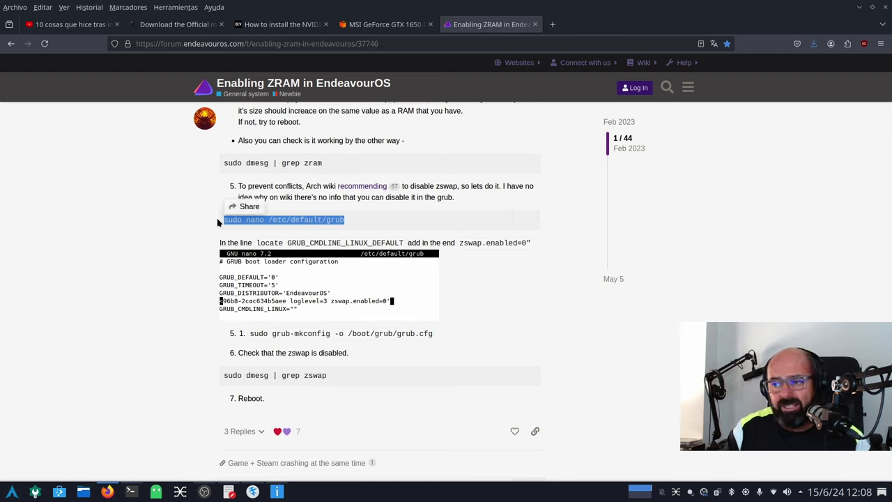
pyautogui.click(165, 311)
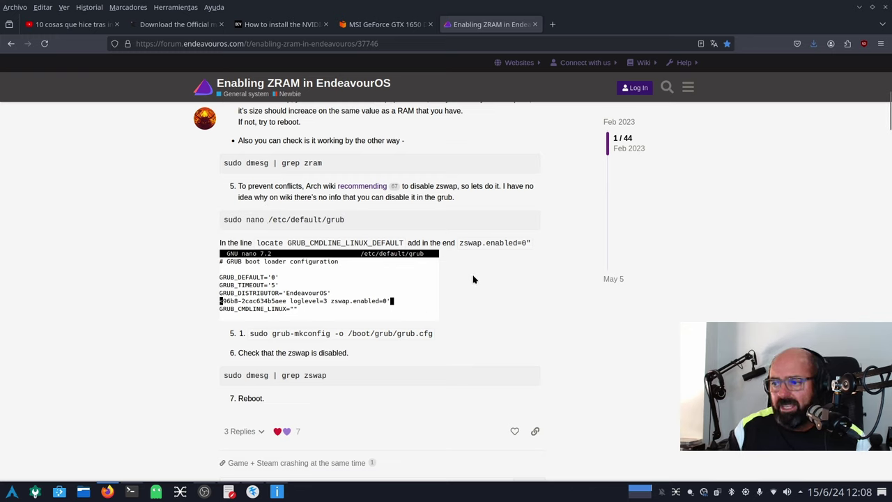
# - Highlight and deselect zswap.enabled=0" in the GRUB instruction, then briefly switch to the KWrite notes and minimize them
pyautogui.moveTo(461, 244); pyautogui.dragTo(535, 248)
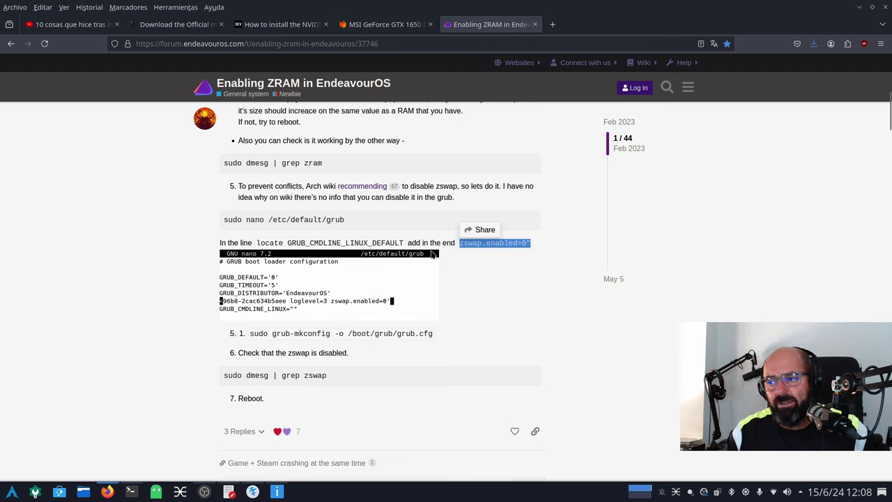
pyautogui.click(486, 273)
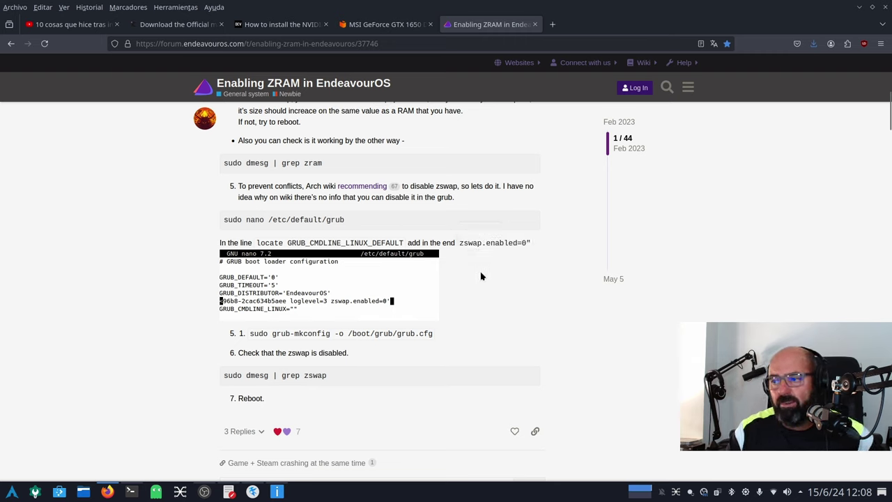
pyautogui.click(228, 491)
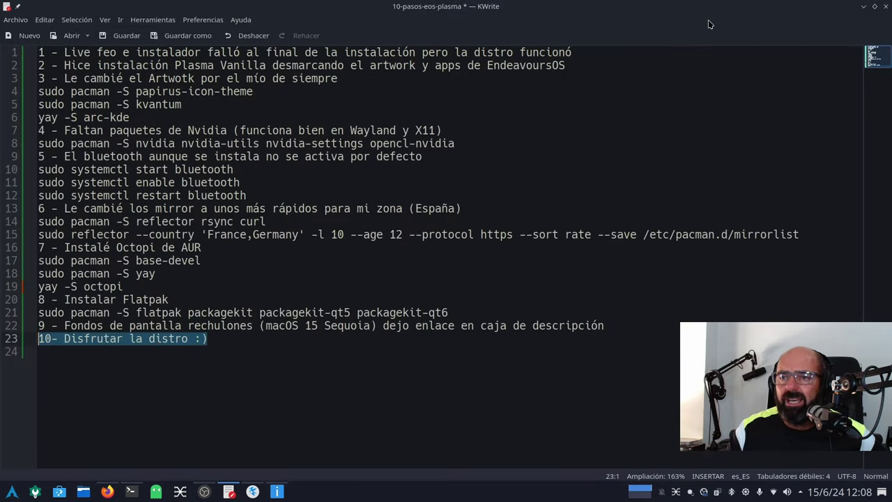
pyautogui.click(863, 6)
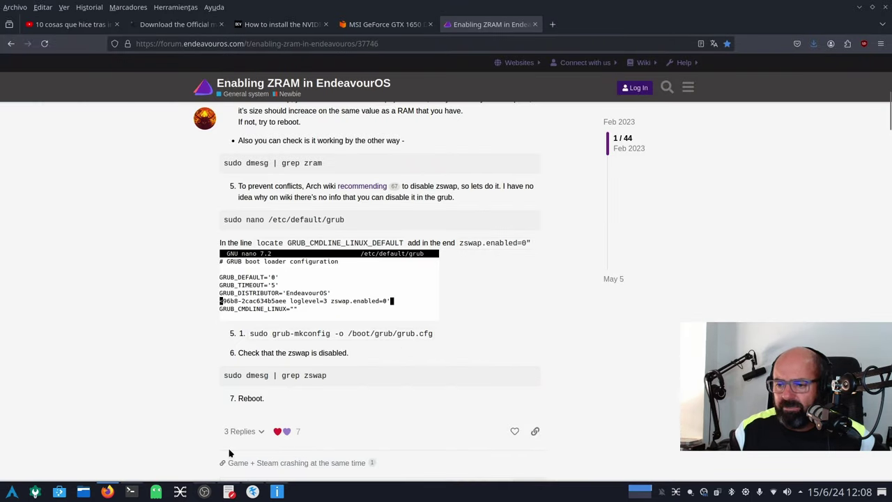
# - Switch to Dolphin, browse the OS device to /etc/default and open the grub file in Kate
pyautogui.click(859, 7)
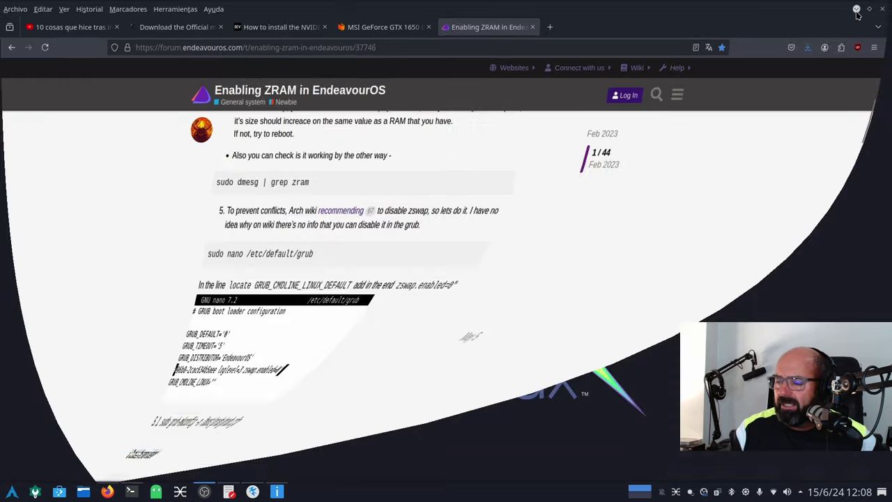
pyautogui.click(83, 491)
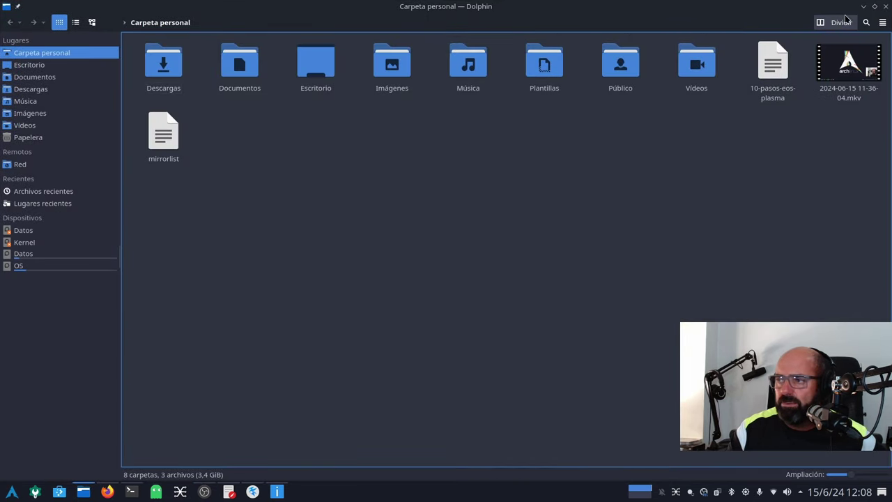
pyautogui.click(872, 7)
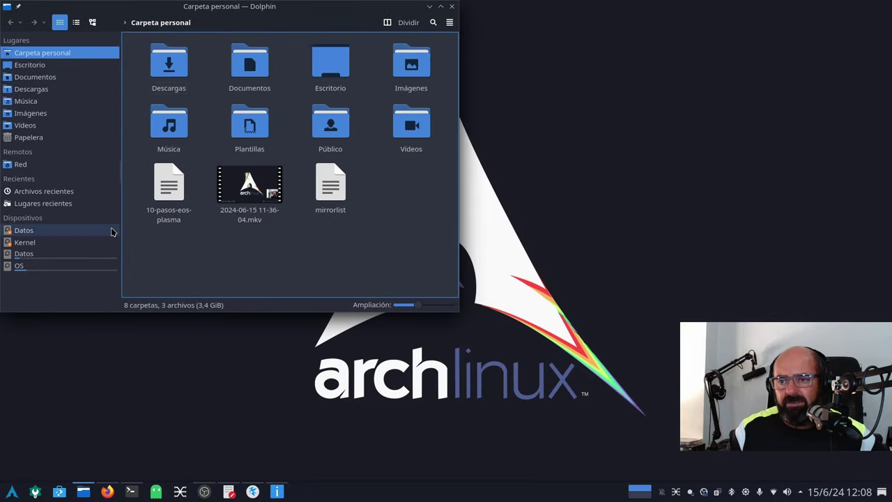
pyautogui.click(81, 265)
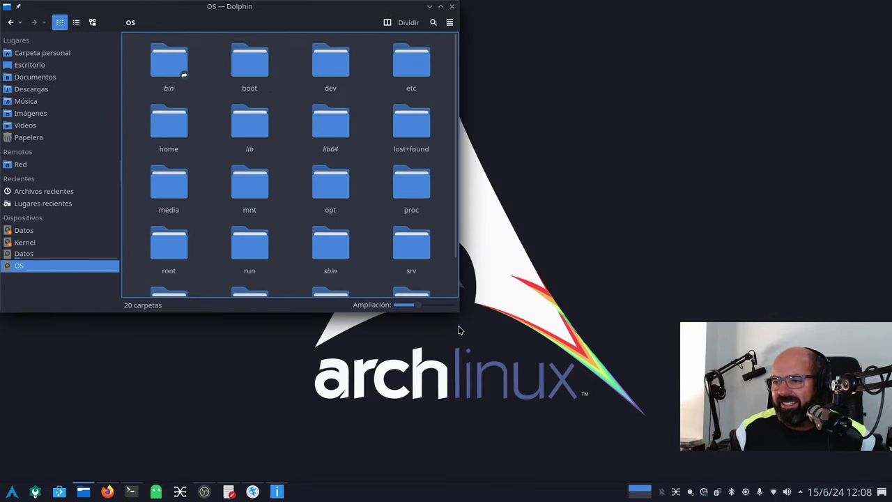
pyautogui.moveTo(461, 316); pyautogui.dragTo(599, 381)
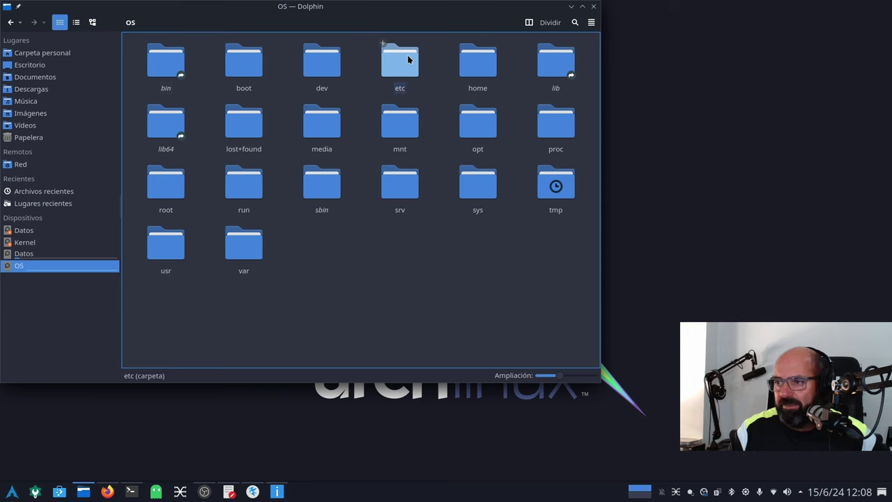
pyautogui.click(399, 82)
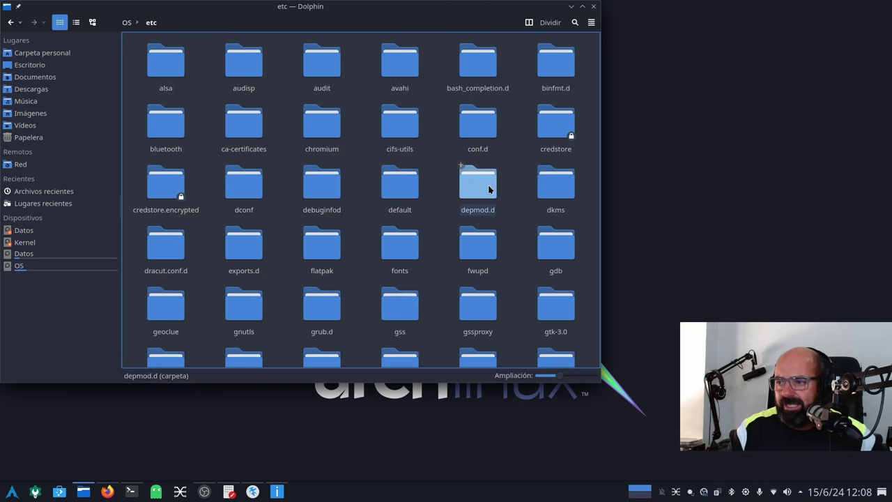
pyautogui.click(397, 188)
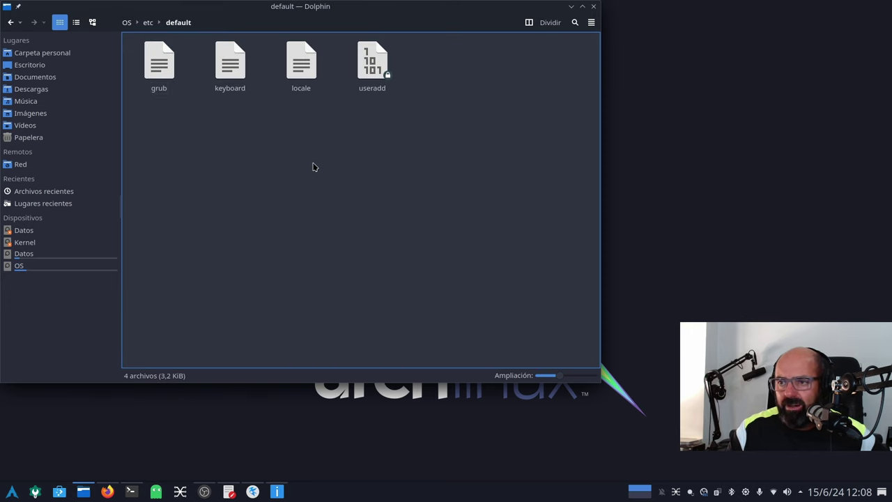
pyautogui.rightClick(159, 72)
pyautogui.click(194, 82)
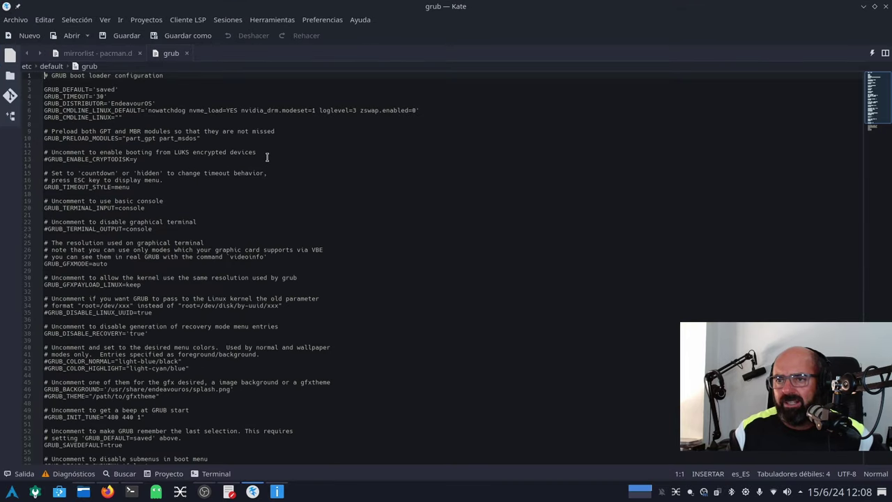
# - Enlarge the grub file's text to 150% zoom
pyautogui.click(446, 258)
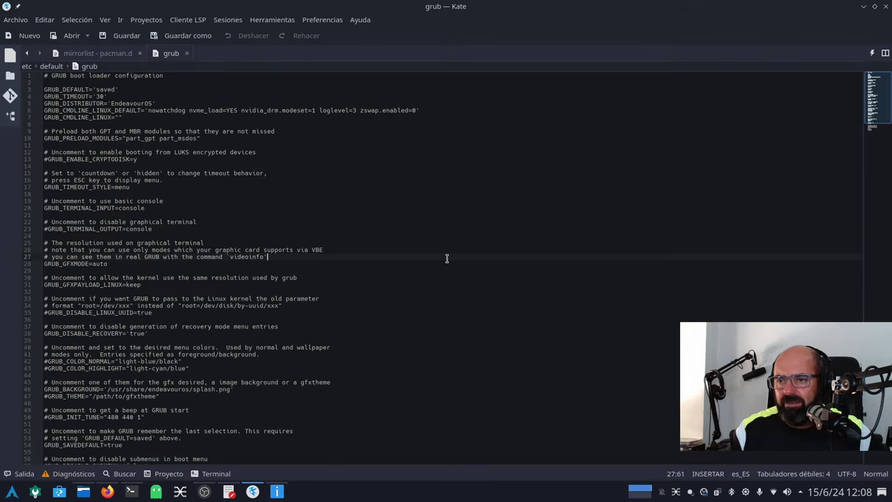
pyautogui.click(225, 77)
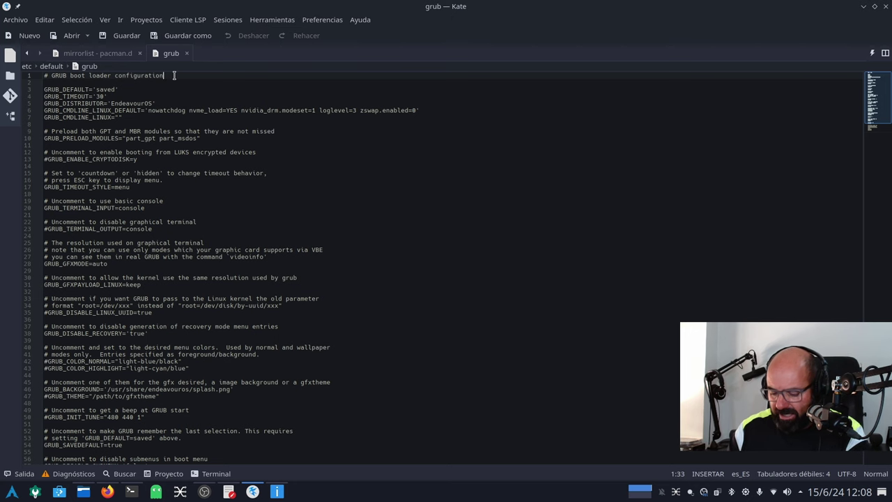
pyautogui.hotkey('ctrl', '+')
pyautogui.hotkey('ctrl', '+')
pyautogui.hotkey('ctrl', '+')
pyautogui.hotkey('ctrl', '+')
pyautogui.hotkey('ctrl', '+')
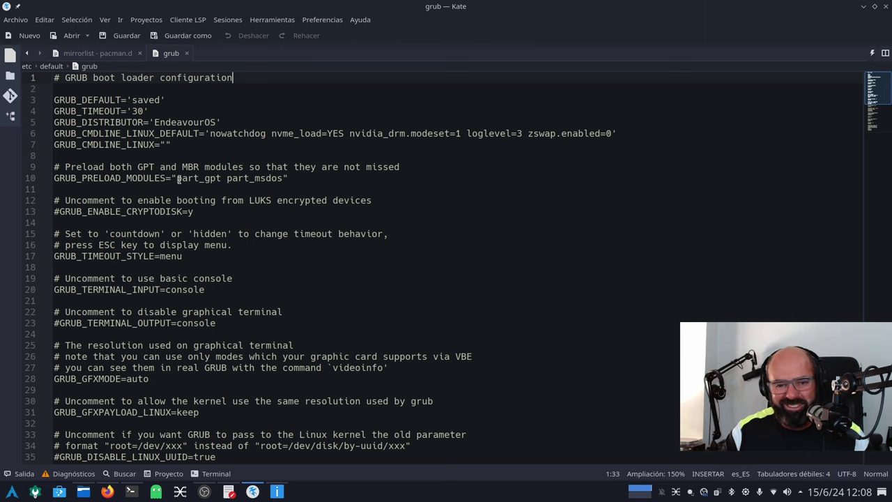
# - Highlight the GRUB_CMDLINE_LINUX_DEFAULT parameters in turn, including nvidia_drm.modeset, loglevel=3 and zswap.enabled=0, clearing each selection
pyautogui.click(54, 134)
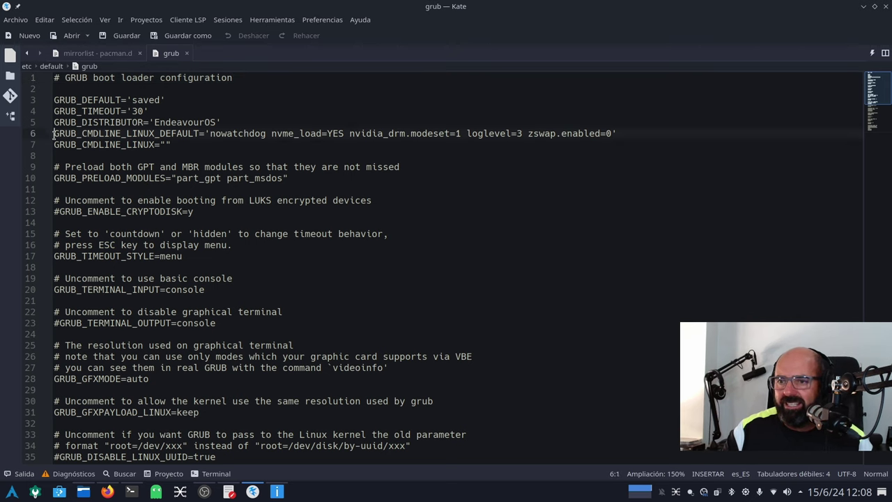
pyautogui.moveTo(54, 134); pyautogui.dragTo(456, 134)
pyautogui.click(418, 179)
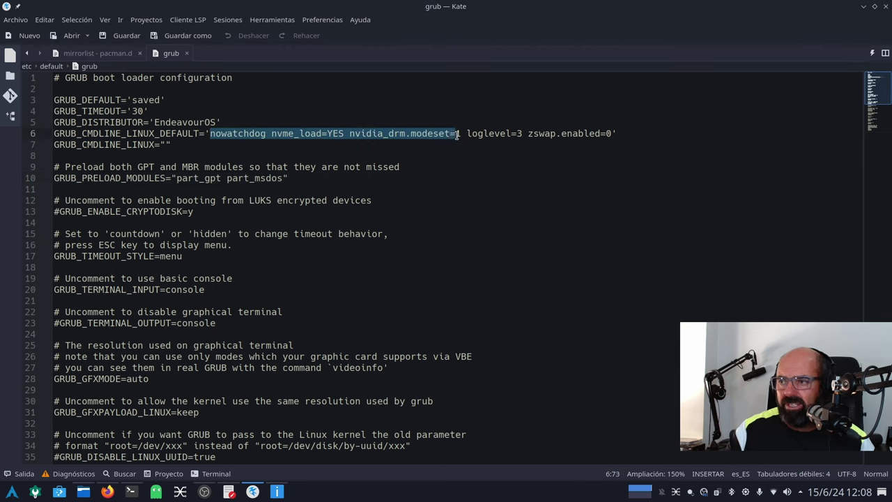
pyautogui.click(492, 145)
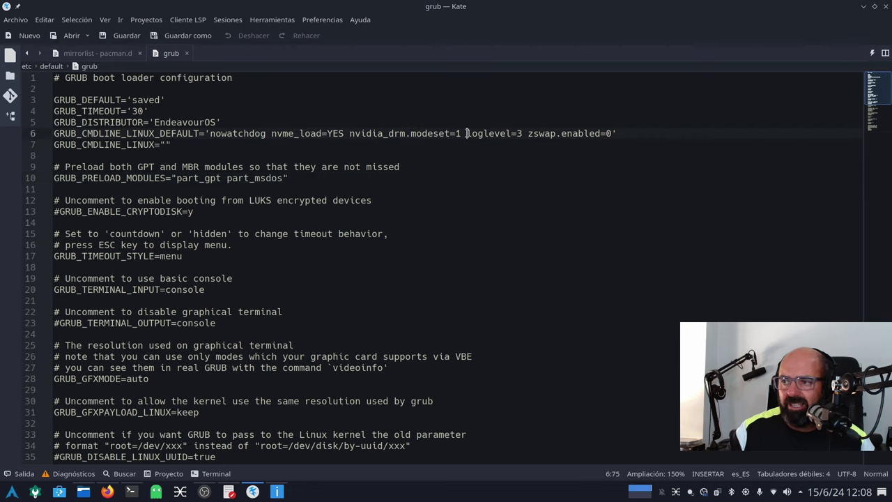
pyautogui.moveTo(466, 133); pyautogui.dragTo(572, 134)
pyautogui.click(531, 179)
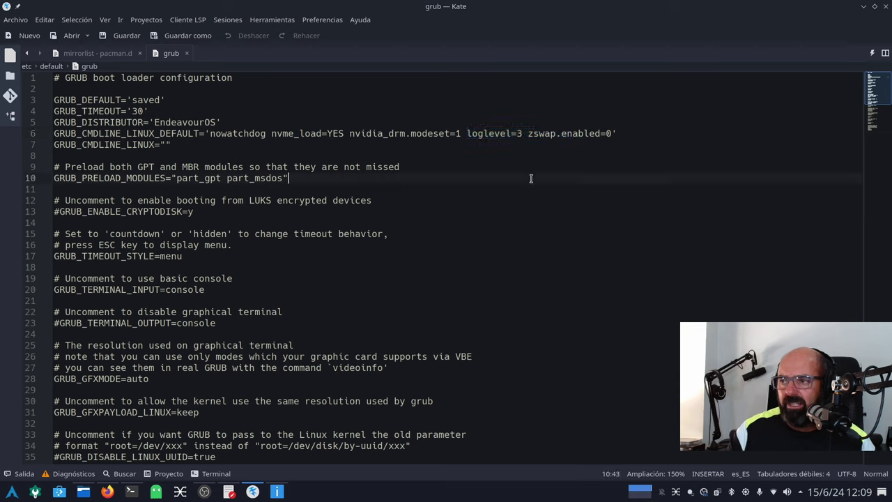
pyautogui.click(530, 133)
pyautogui.moveTo(527, 133); pyautogui.dragTo(610, 133)
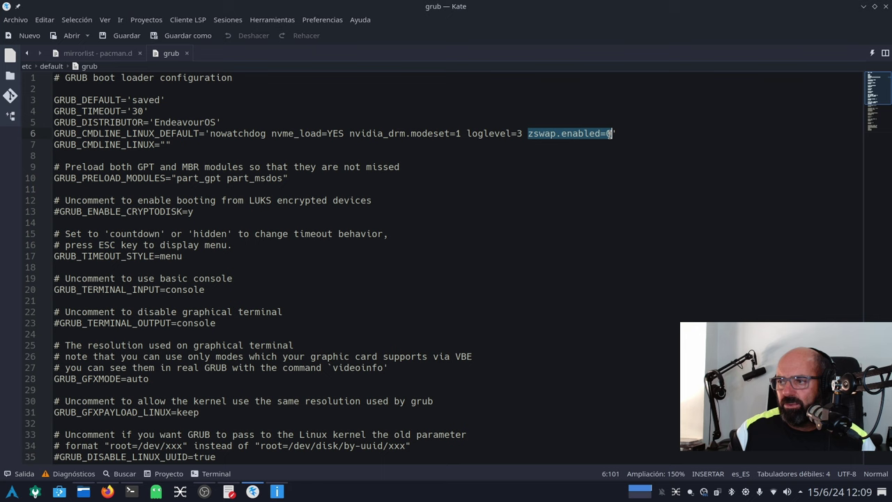
pyautogui.click(590, 179)
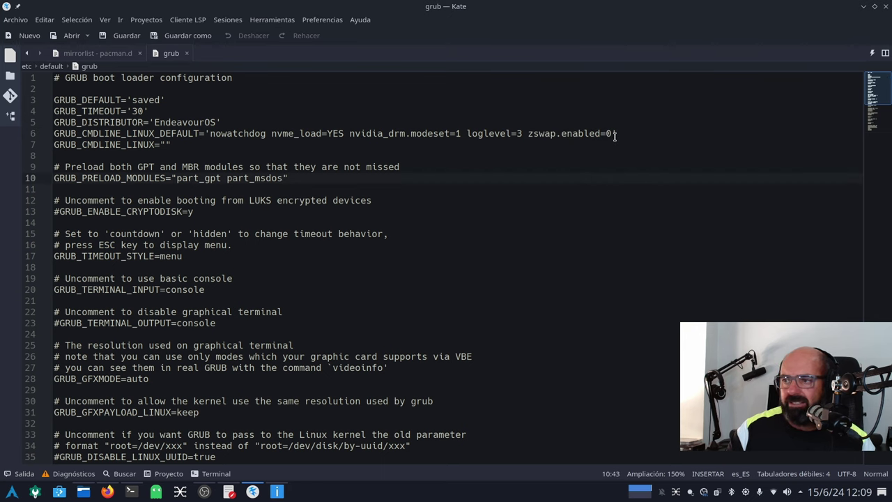
# - Return to the ZRAM guide in Firefox, highlight and deselect sudo grub-mkconfig -o /boot/grub/grub.cfg, and minimize the browser and Kate
pyautogui.click(108, 492)
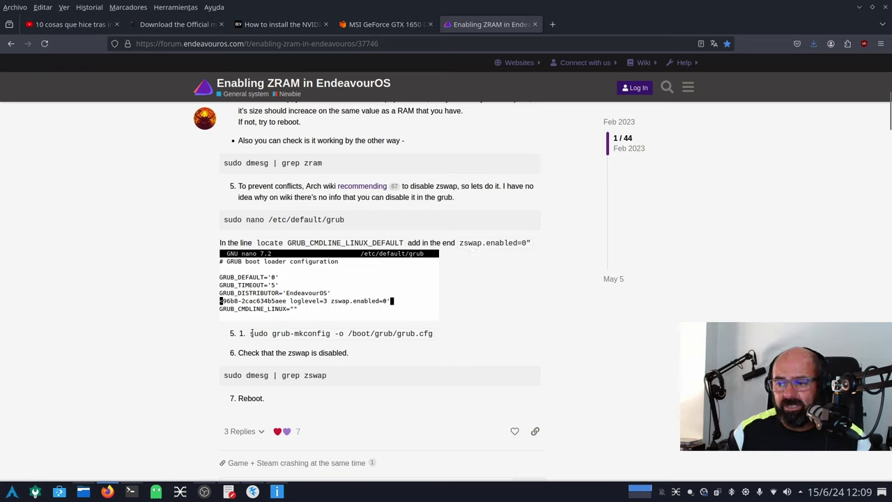
pyautogui.moveTo(251, 336); pyautogui.dragTo(443, 337)
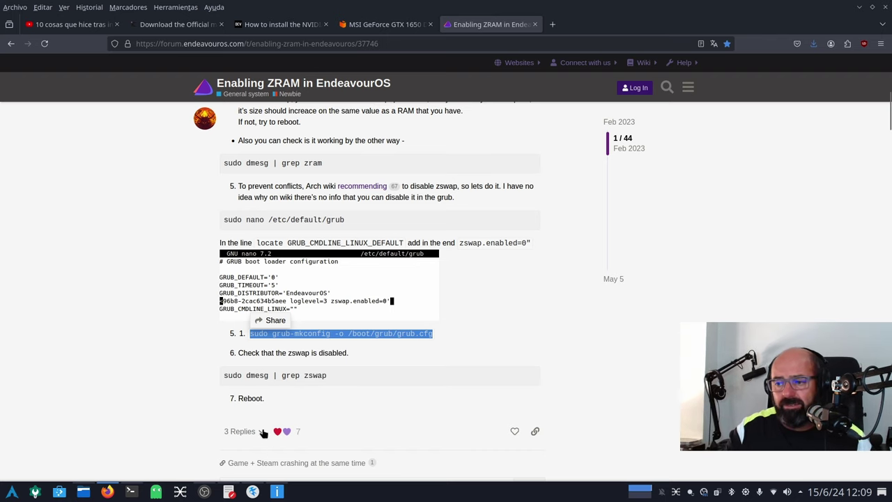
pyautogui.click(527, 298)
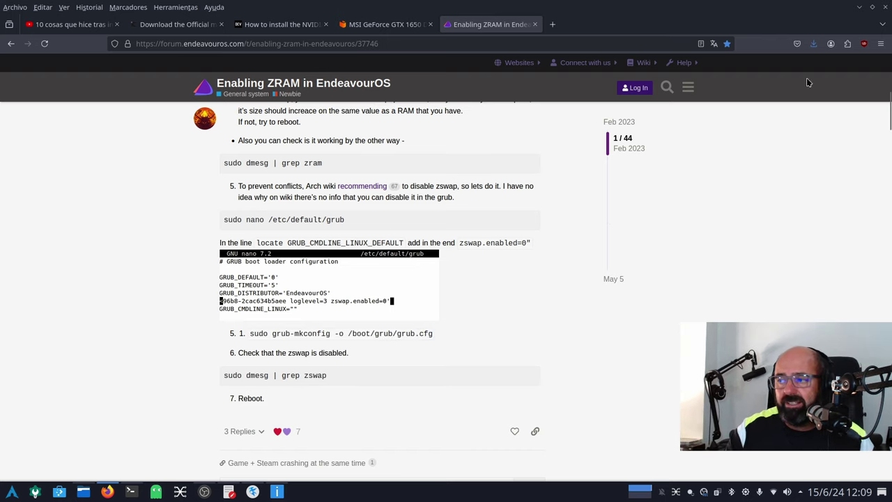
pyautogui.click(859, 7)
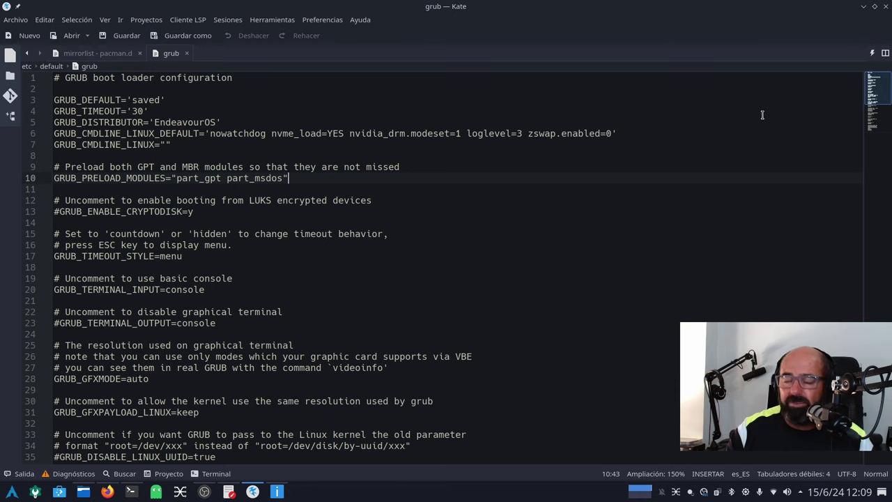
pyautogui.click(864, 7)
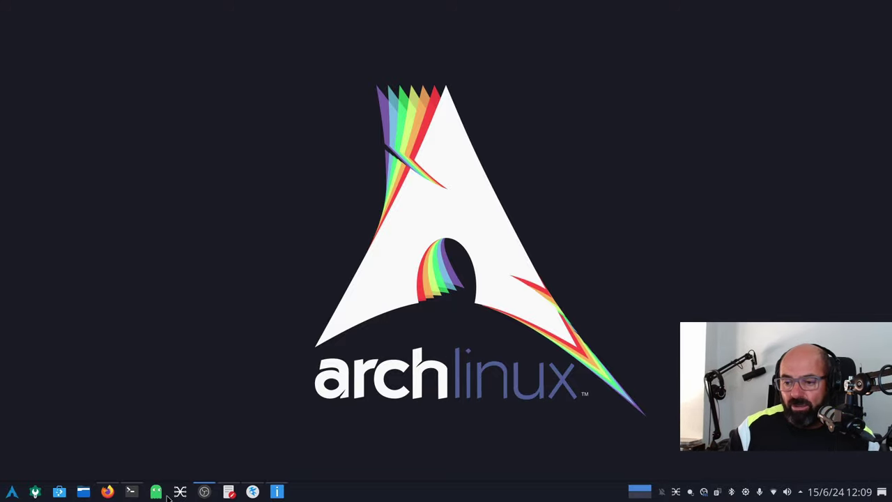
# - Review the artwork commands in the KWrite notes, highlighting yay -S arc-kde and the kvantum and papirus-icon-theme packages, and minimize the notes
pyautogui.click(228, 491)
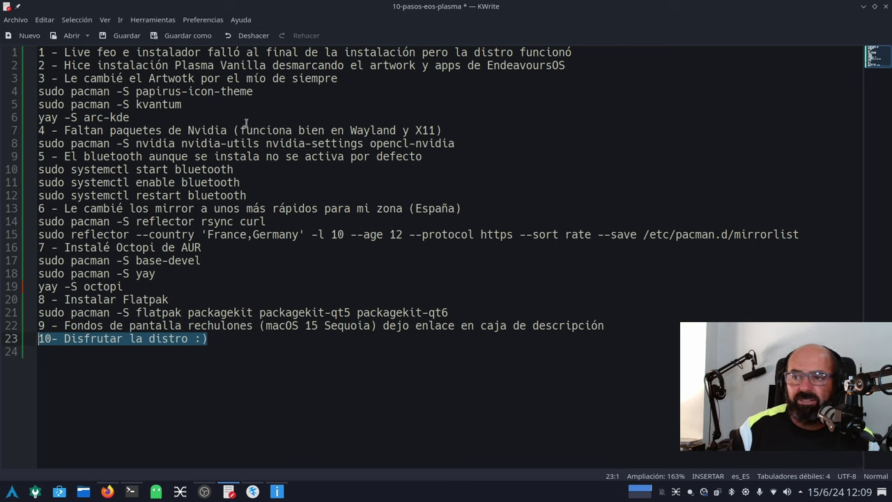
pyautogui.click(207, 105)
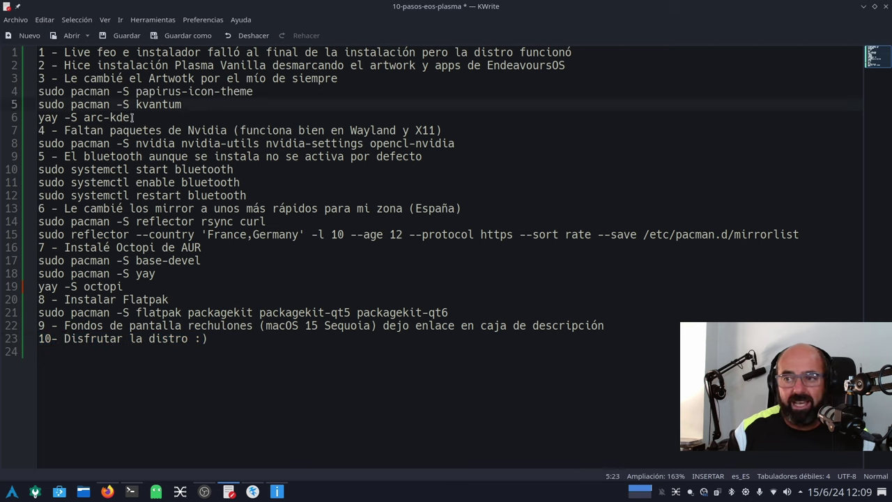
pyautogui.moveTo(132, 117); pyautogui.dragTo(38, 117)
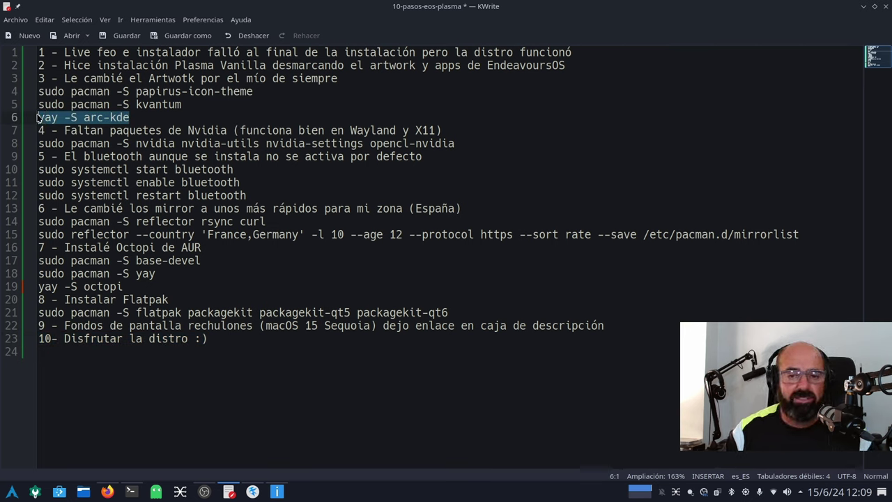
pyautogui.click(205, 124)
pyautogui.doubleClick(212, 104)
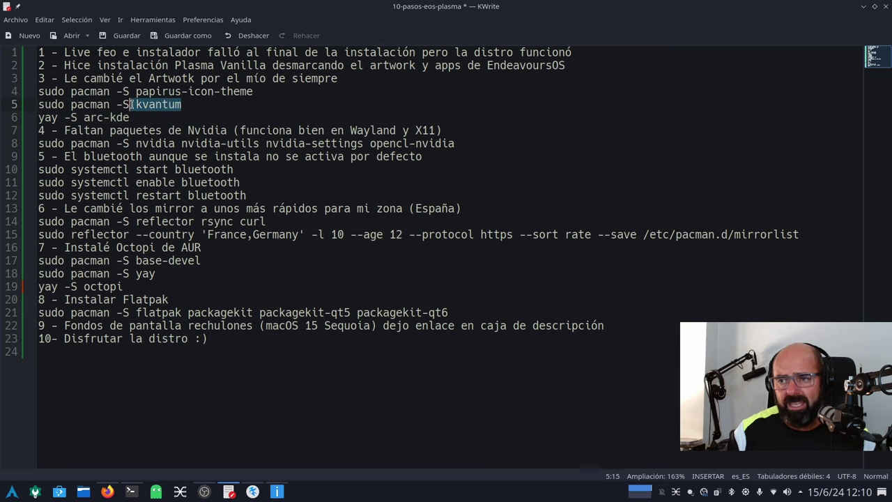
pyautogui.moveTo(211, 104); pyautogui.dragTo(140, 91)
pyautogui.click(241, 120)
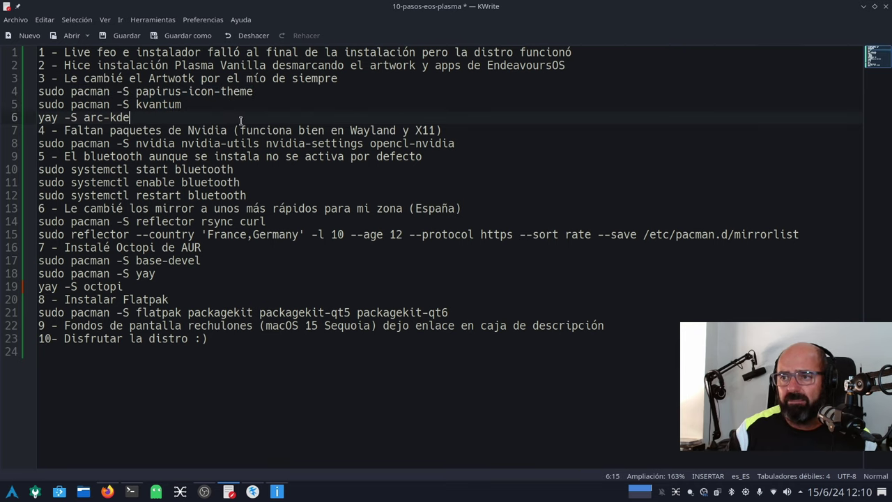
pyautogui.click(863, 7)
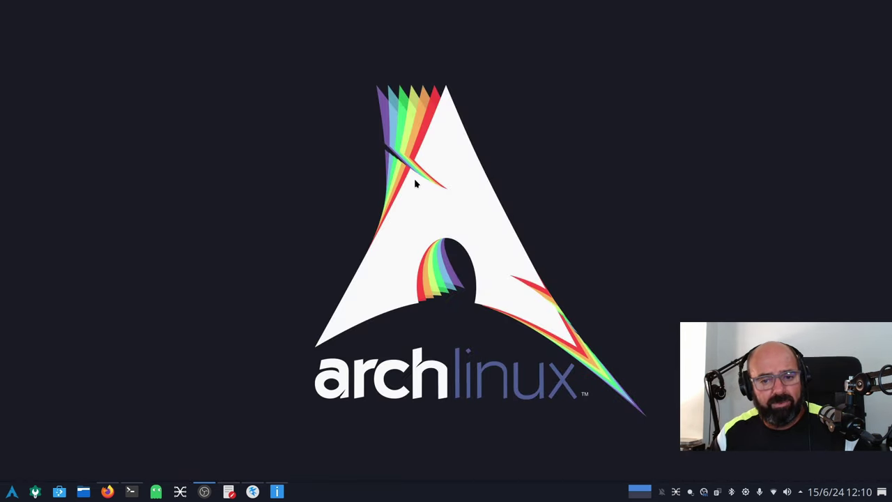
# - Open System Settings at Colores y temas and examine the active choices under Colores and Estilo de las aplicaciones
pyautogui.click(34, 492)
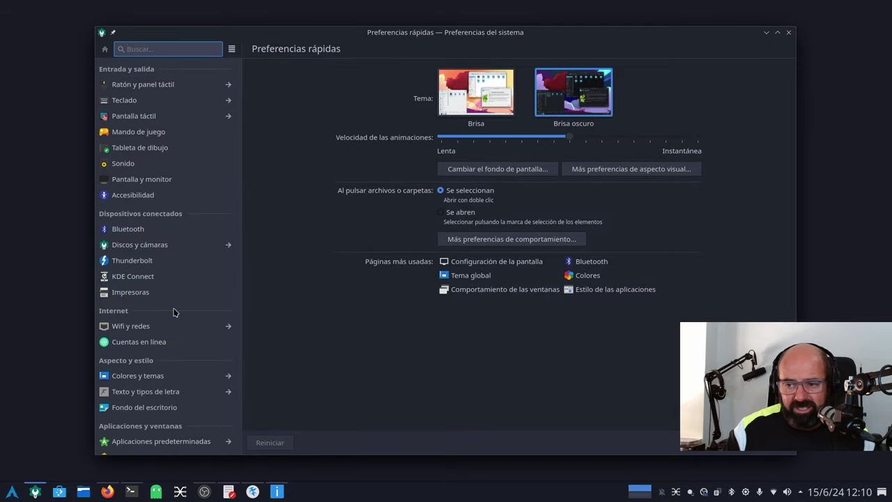
pyautogui.click(155, 379)
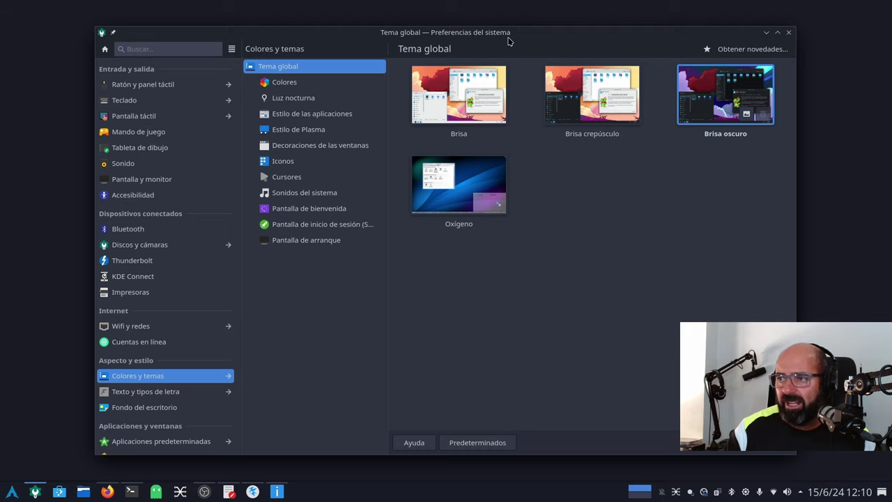
pyautogui.moveTo(508, 41); pyautogui.dragTo(432, 30)
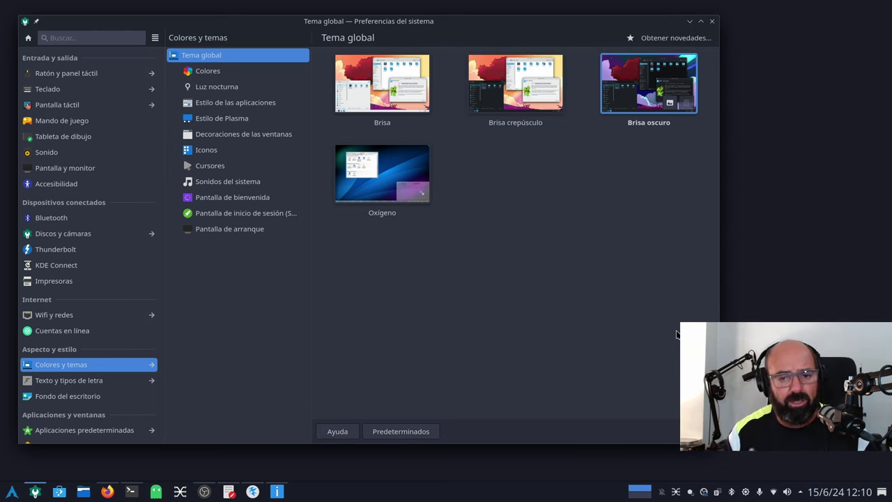
pyautogui.click(230, 71)
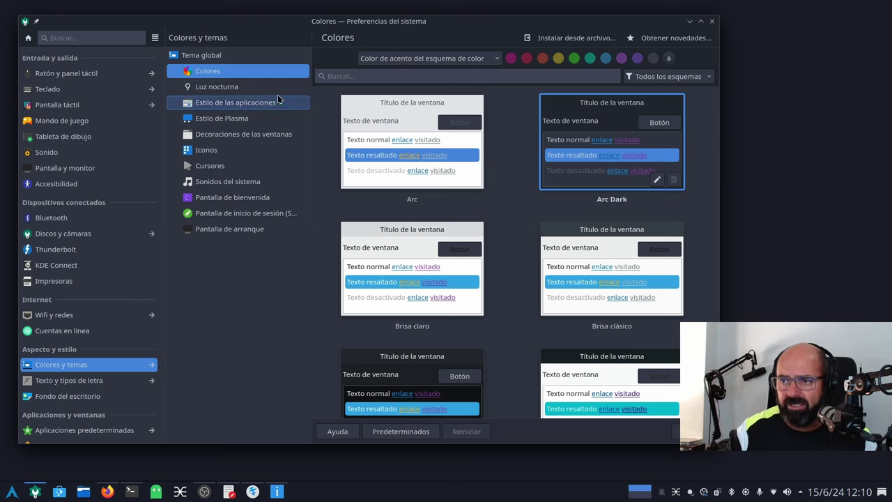
pyautogui.click(225, 105)
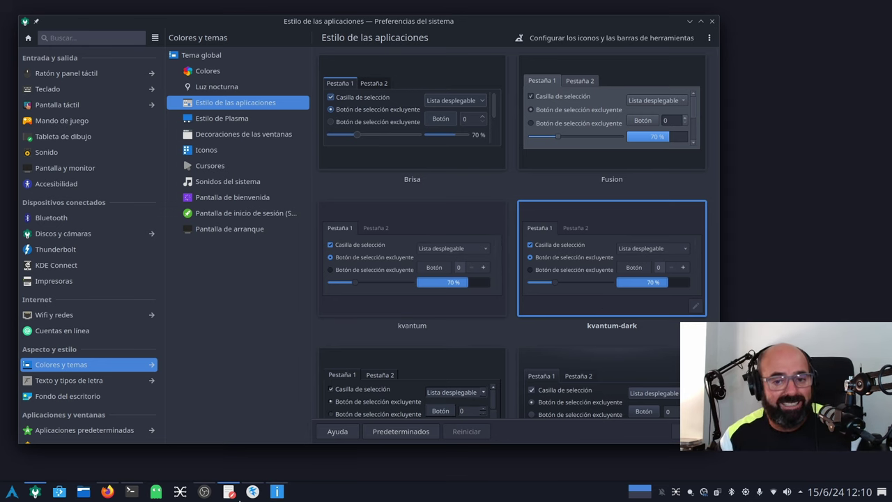
pyautogui.moveTo(236, 496)
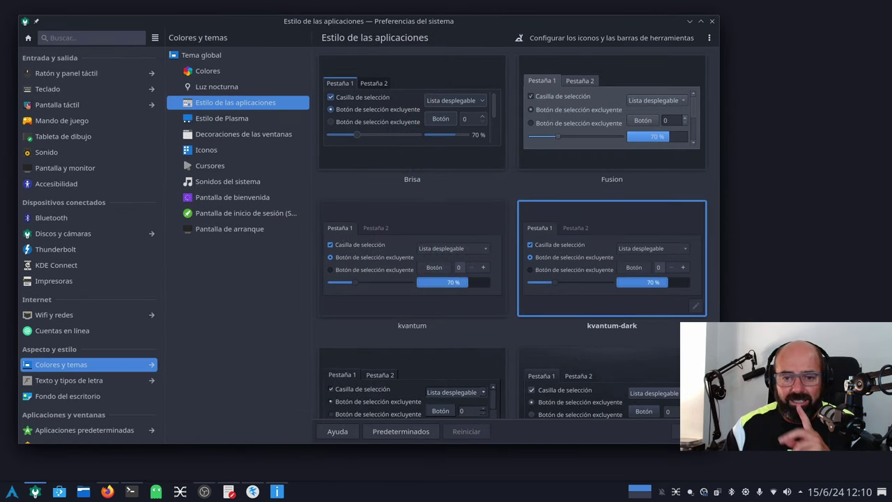
# - Launch Kvantum Manager through an application search for kv and show the themes selectable under Cambiar/borrar un tema
pyautogui.click(11, 492)
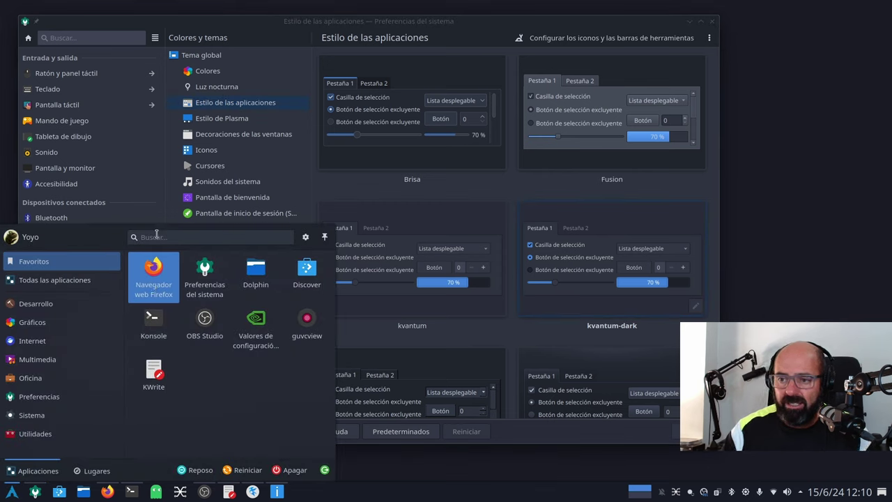
pyautogui.write('kv')
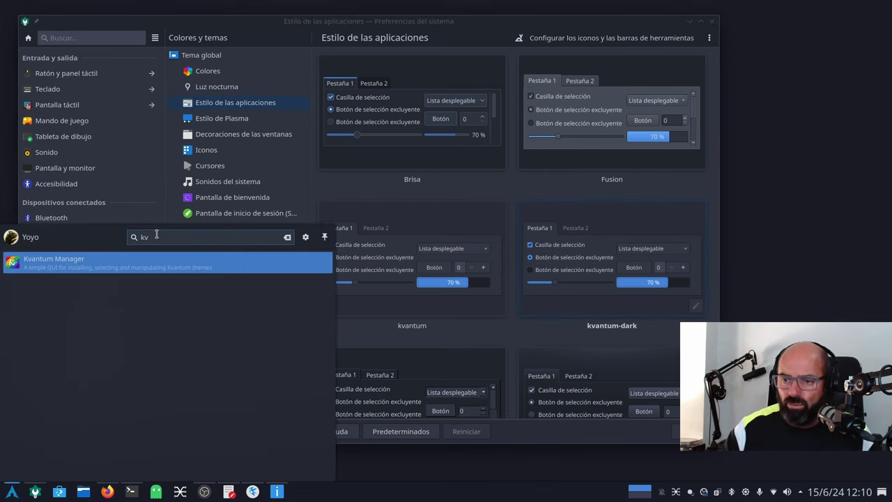
pyautogui.click(81, 264)
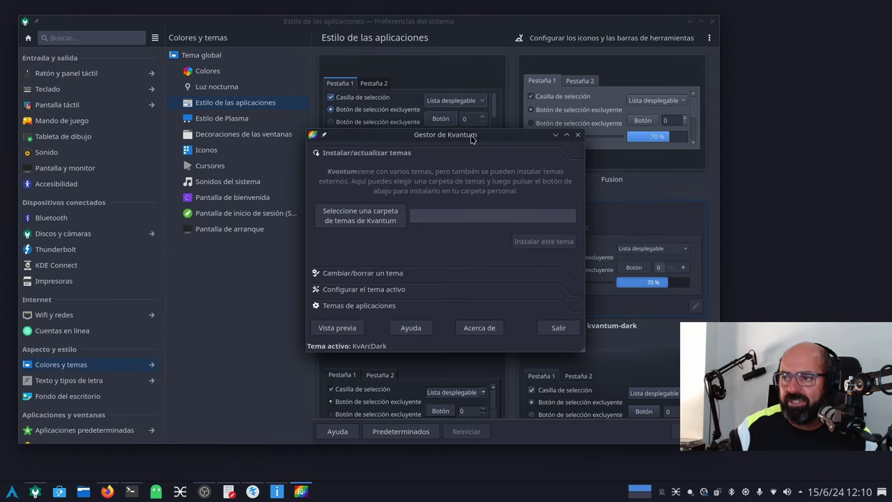
pyautogui.moveTo(471, 139); pyautogui.dragTo(246, 98)
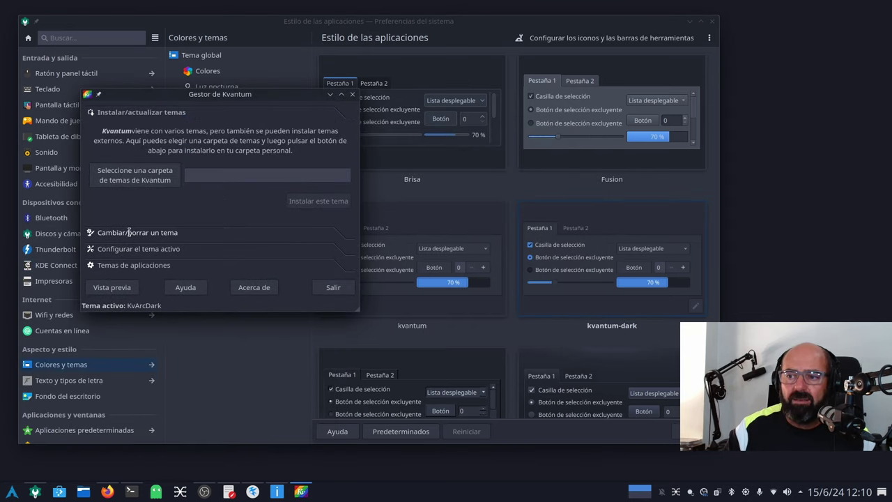
pyautogui.click(125, 232)
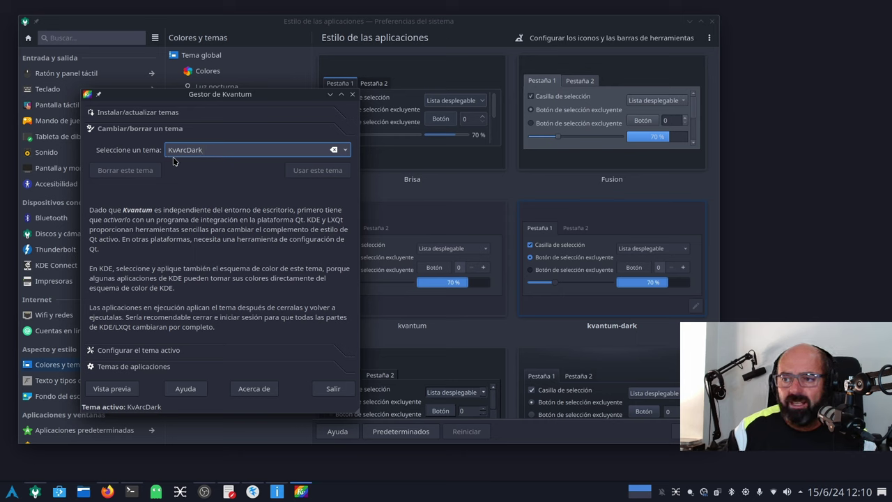
pyautogui.click(344, 152)
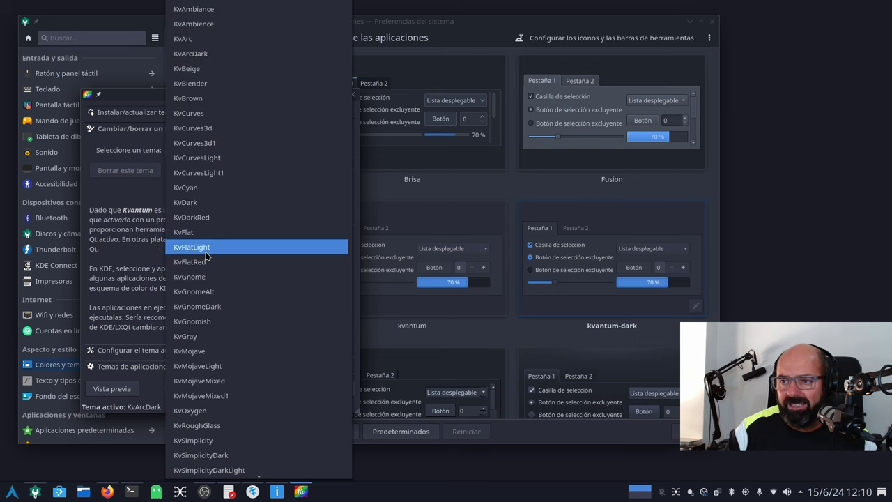